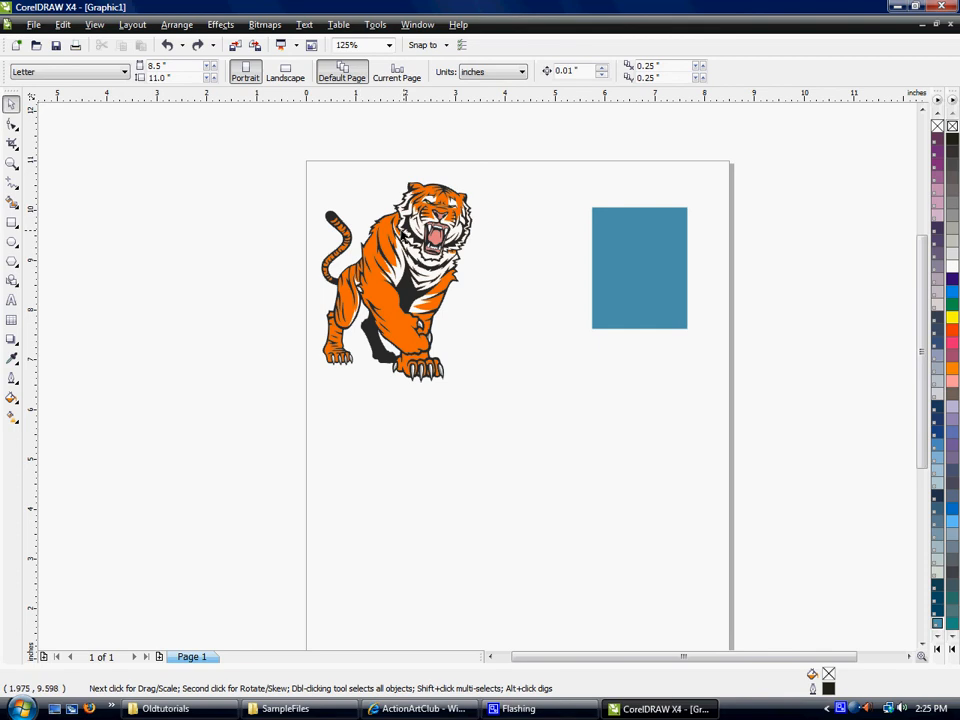
- Move the tiger group slightly down and scale it proportionally to about 2.82 by 3.74 inches
click(390, 238)
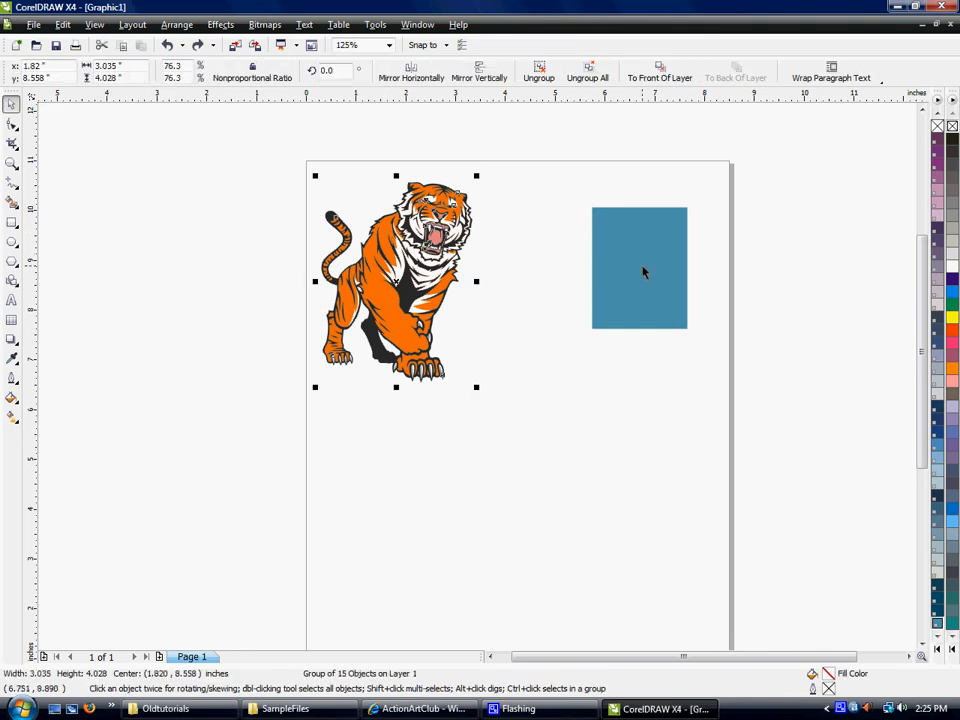
mouse_move(411, 249)
mouse_down()
mouse_move(426, 255)
mouse_move(408, 209)
mouse_move(410, 276)
mouse_move(419, 272)
mouse_up()
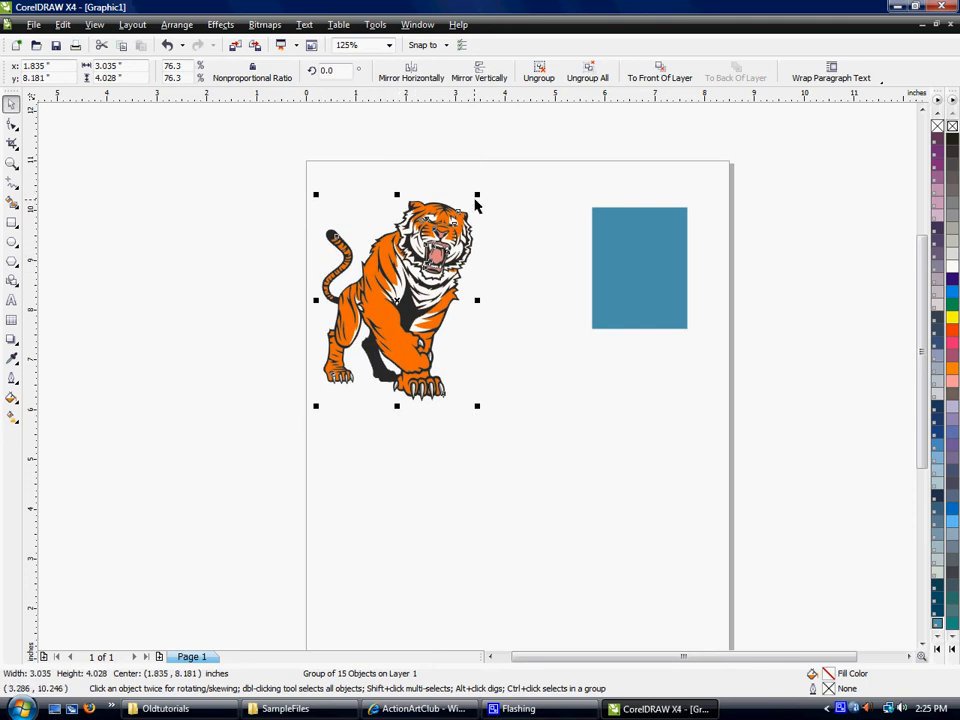
mouse_move(478, 196)
mouse_down()
mouse_move(510, 152)
mouse_move(528, 145)
mouse_move(465, 170)
mouse_move(467, 209)
mouse_up()
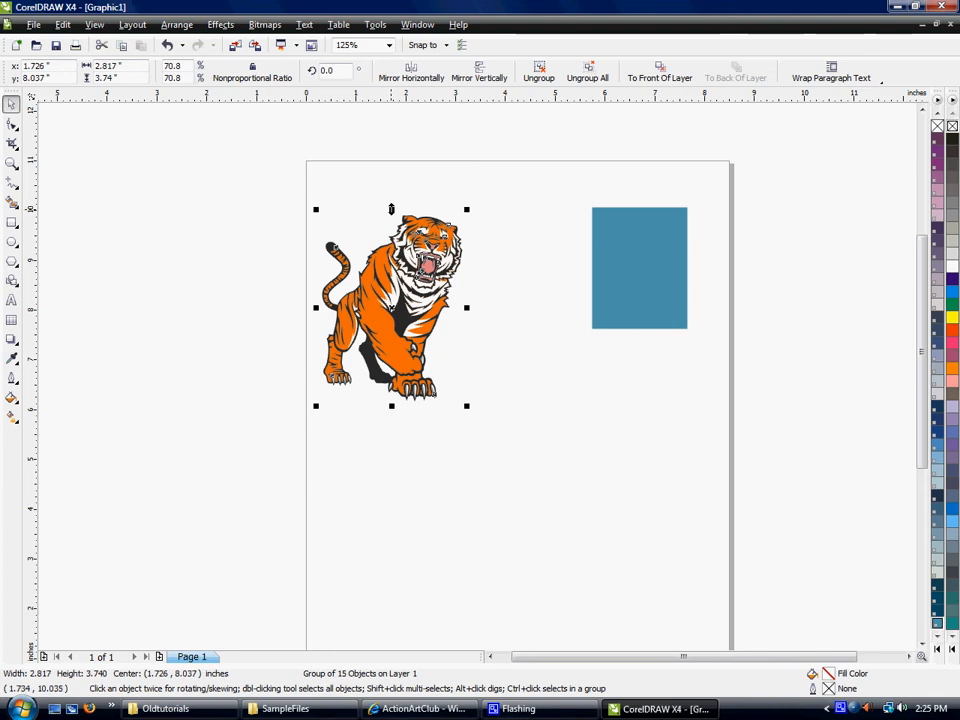
- Try stretching the tiger vertically to about 4.56 inches, undo that, and stretch it horizontally to about 4.35 inches wide
drag(391, 209, 397, 168)
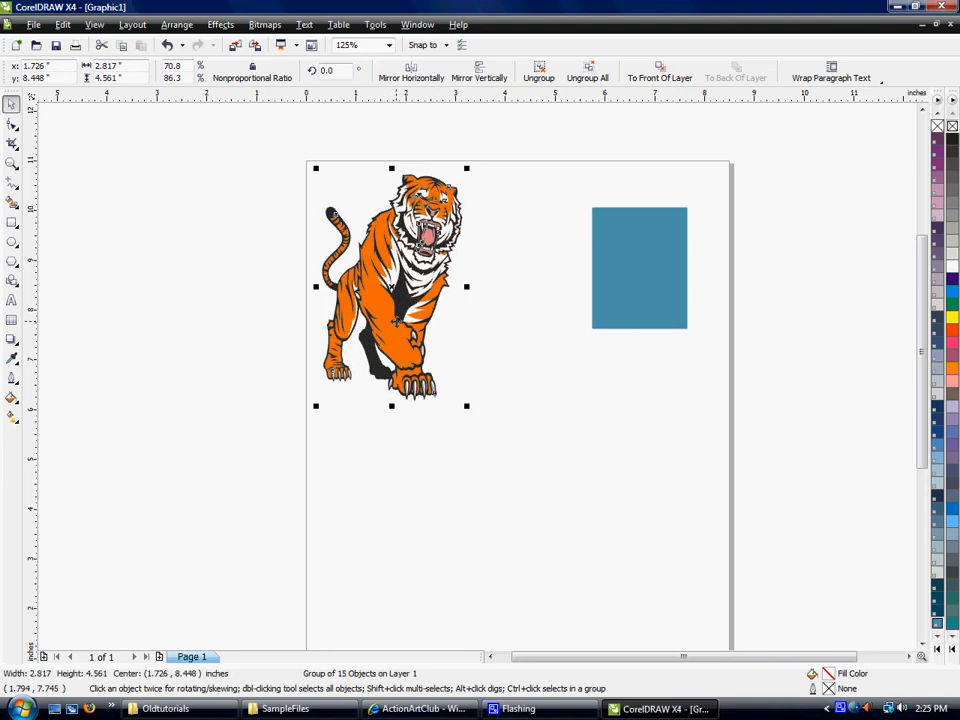
key(ctrl+z)
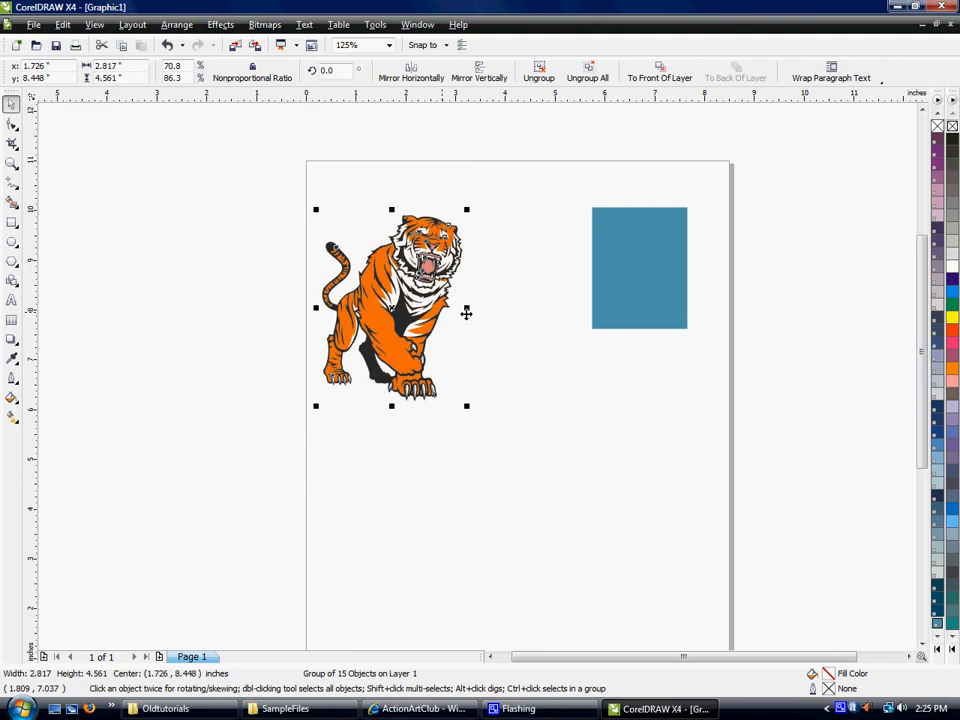
drag(466, 308, 543, 298)
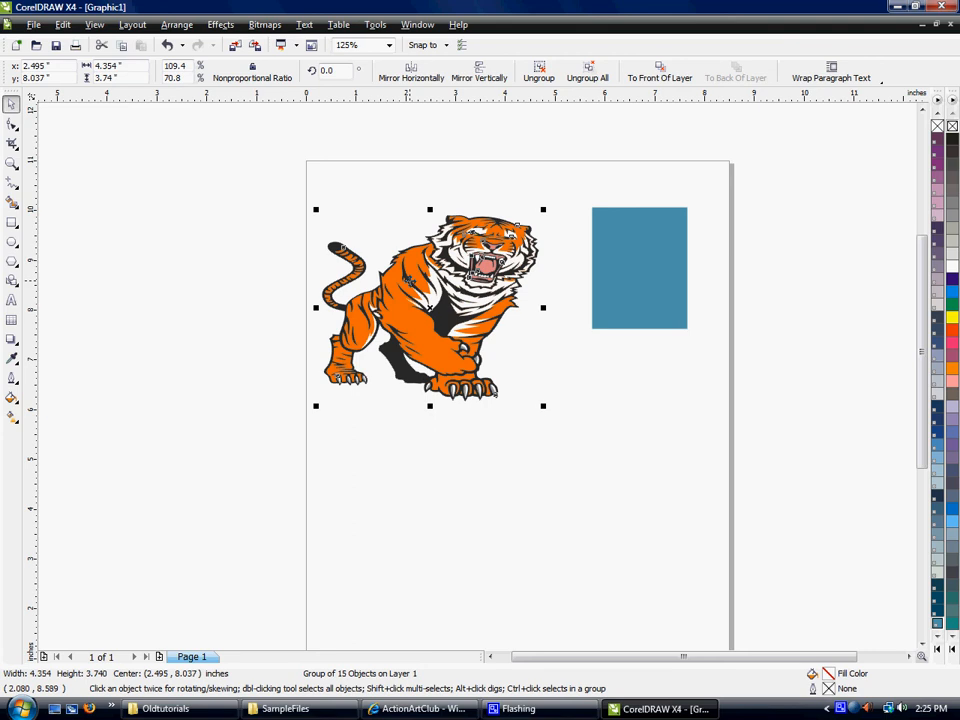
- Rotate the tiger group to about 351.8 degrees and skew it vertically
click(410, 282)
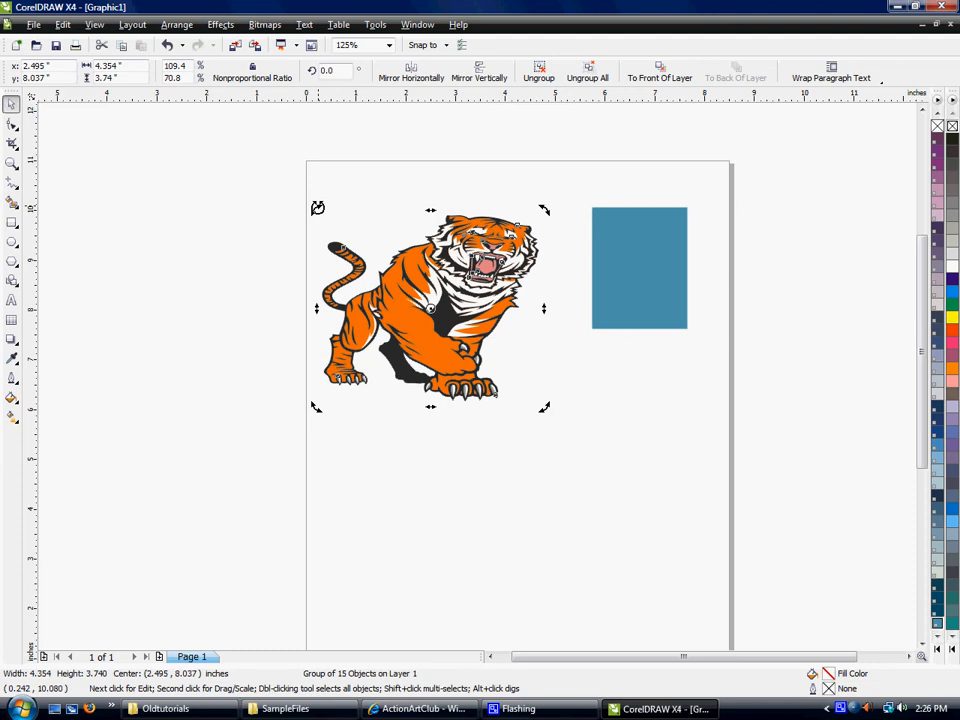
drag(317, 207, 300, 248)
drag(309, 195, 357, 150)
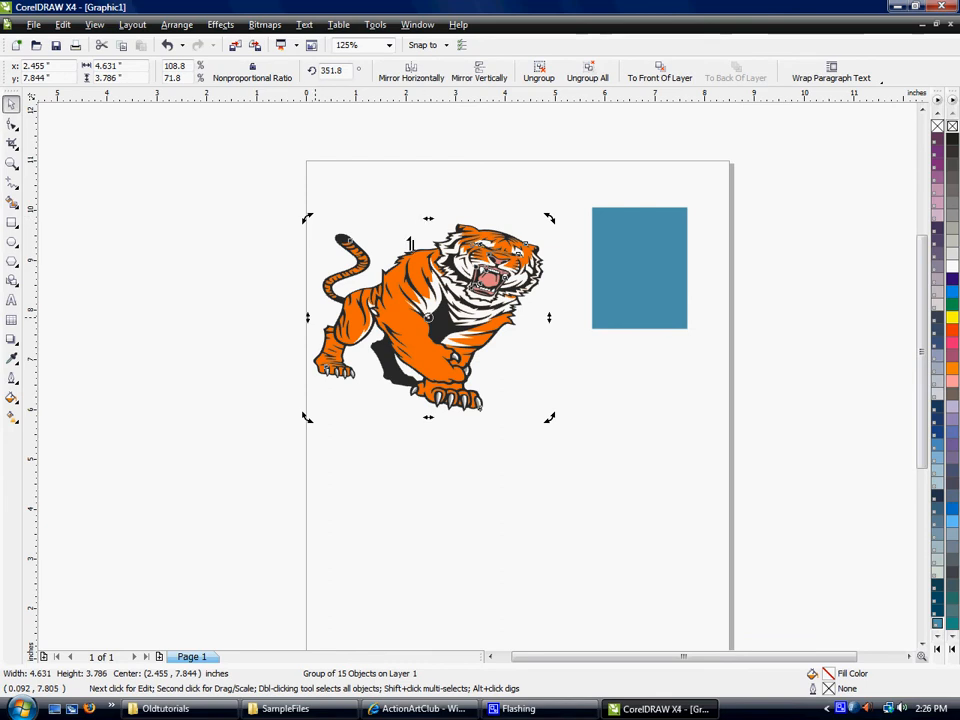
drag(307, 320, 302, 415)
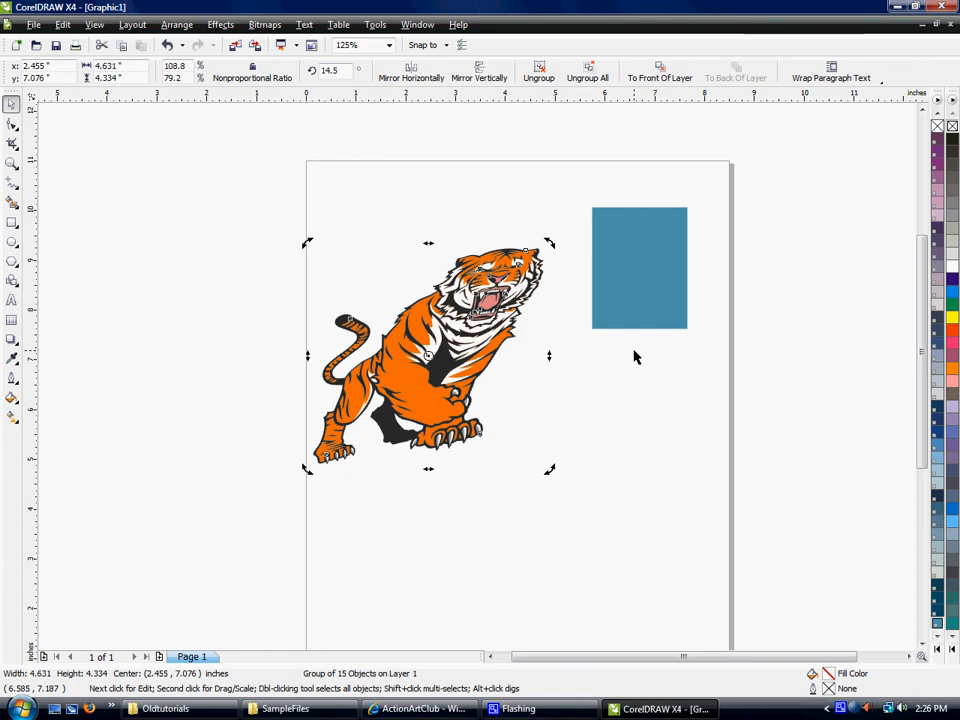
- Undo the tiger's skew, rotation, horizontal stretch and last proportional resize
key(ctrl+z)
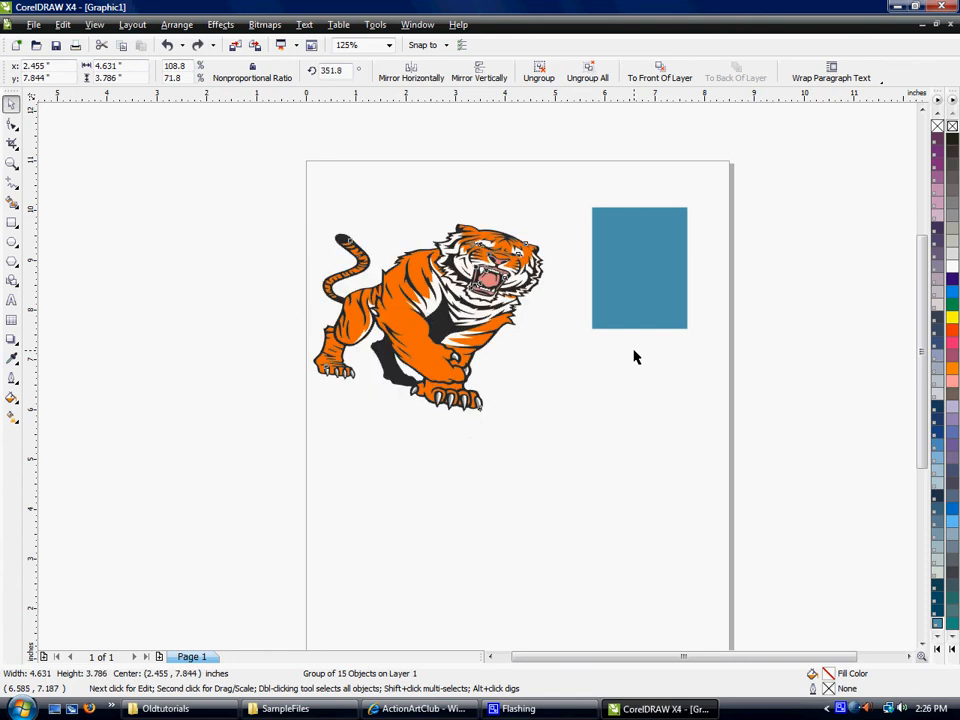
key(ctrl+z)
key(ctrl+z)
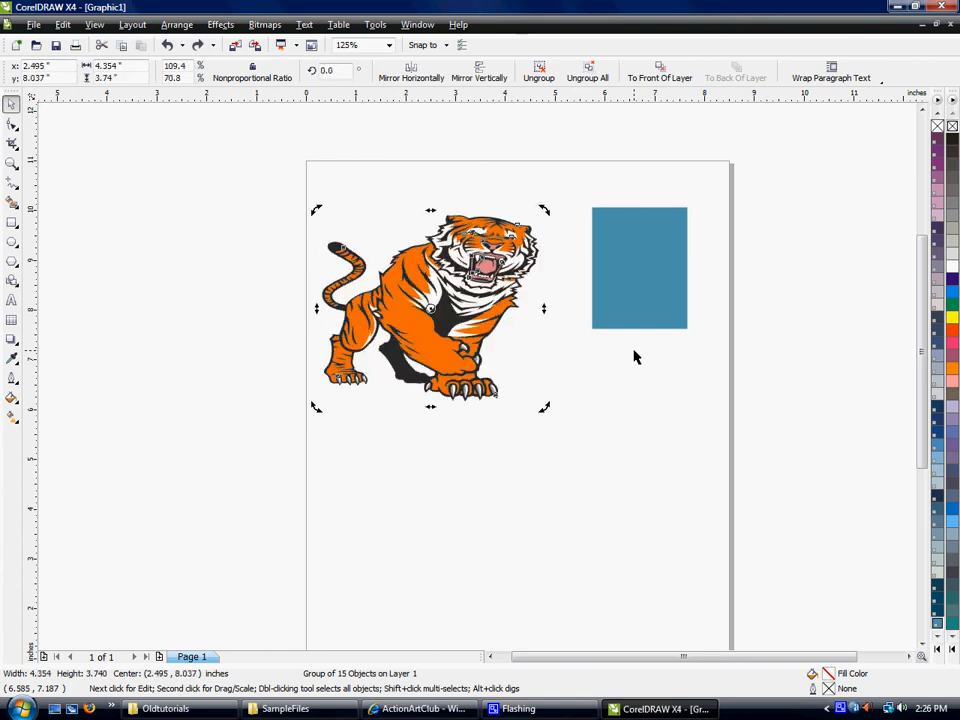
key(ctrl+z)
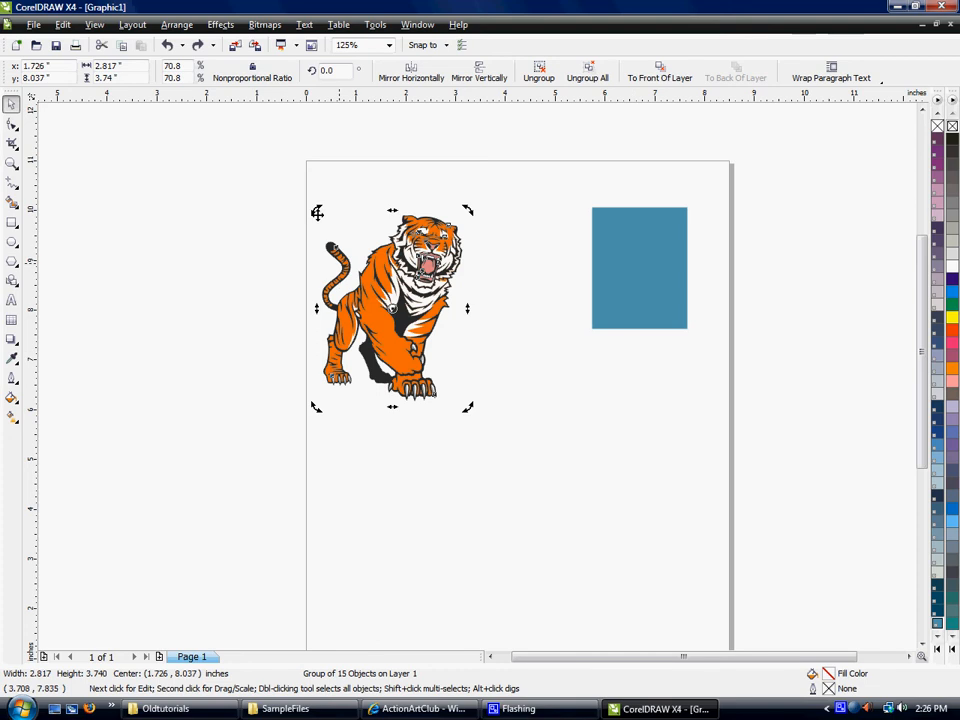
click(88, 24)
mouse_move(68, 28)
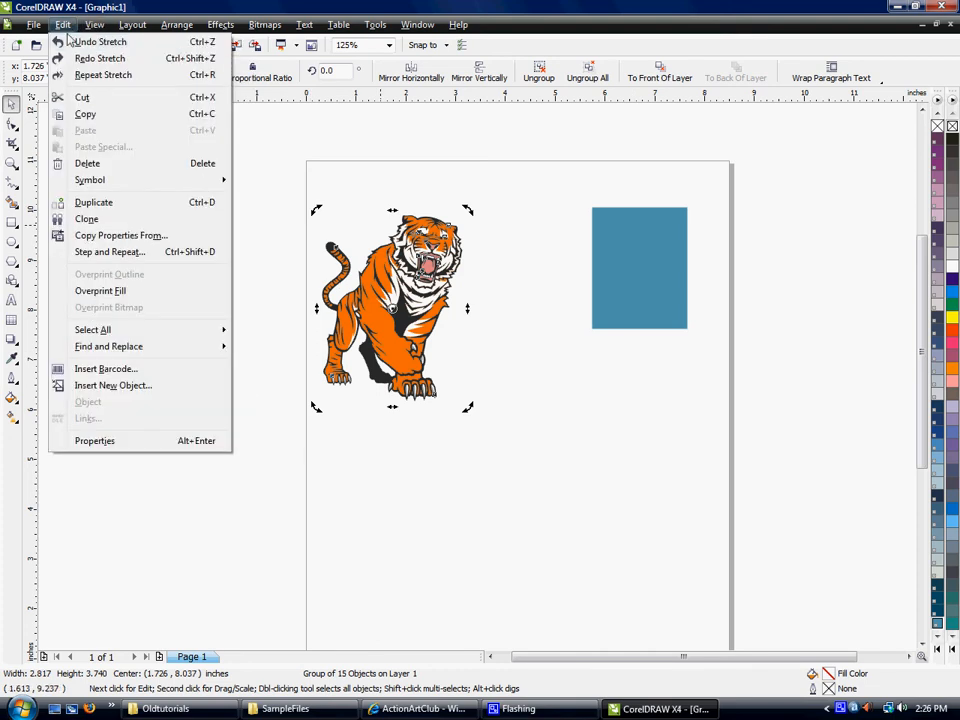
click(72, 44)
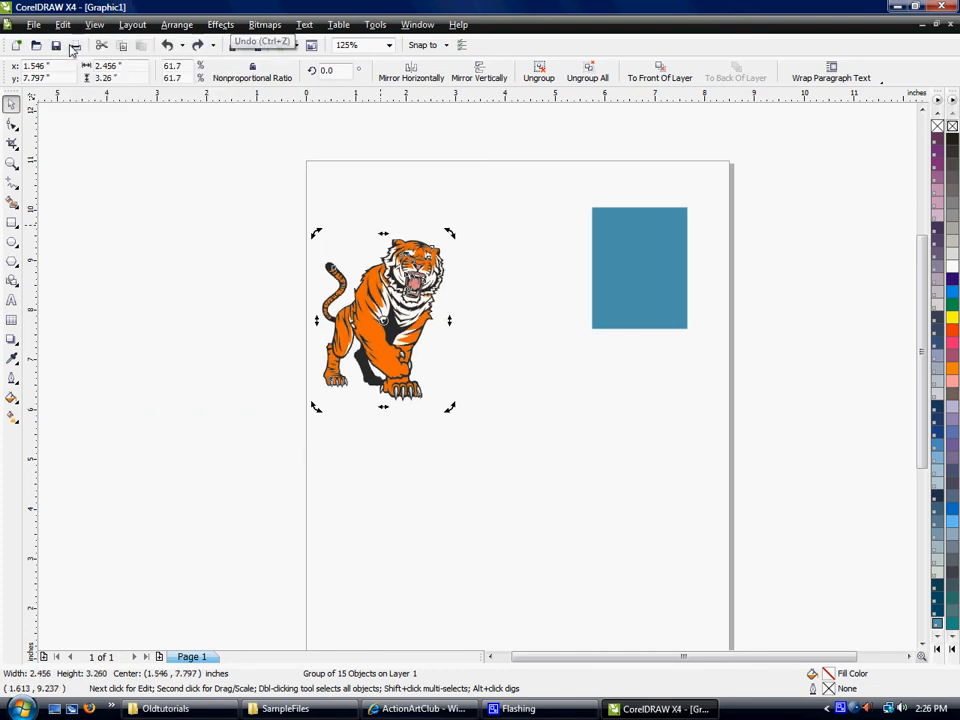
- Scale the tiger group proportionally to about 2.73 by 3.63 inches and deselect it
click(283, 208)
click(437, 276)
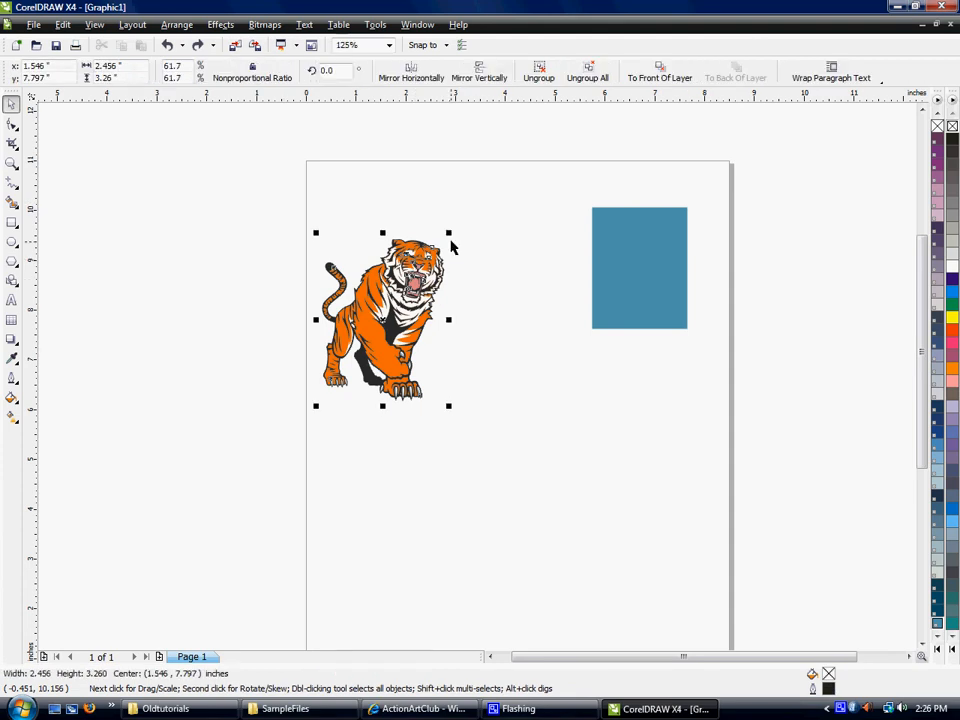
drag(450, 233, 462, 214)
click(371, 171)
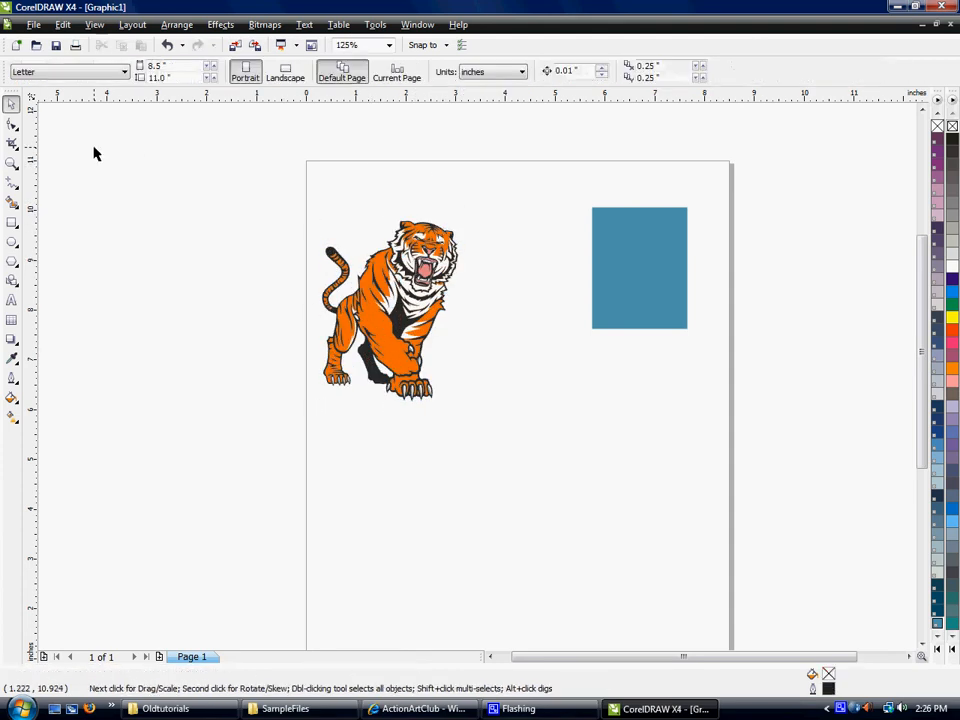
- Select the blue rectangle with the Shape tool and convert it to curves
click(12, 125)
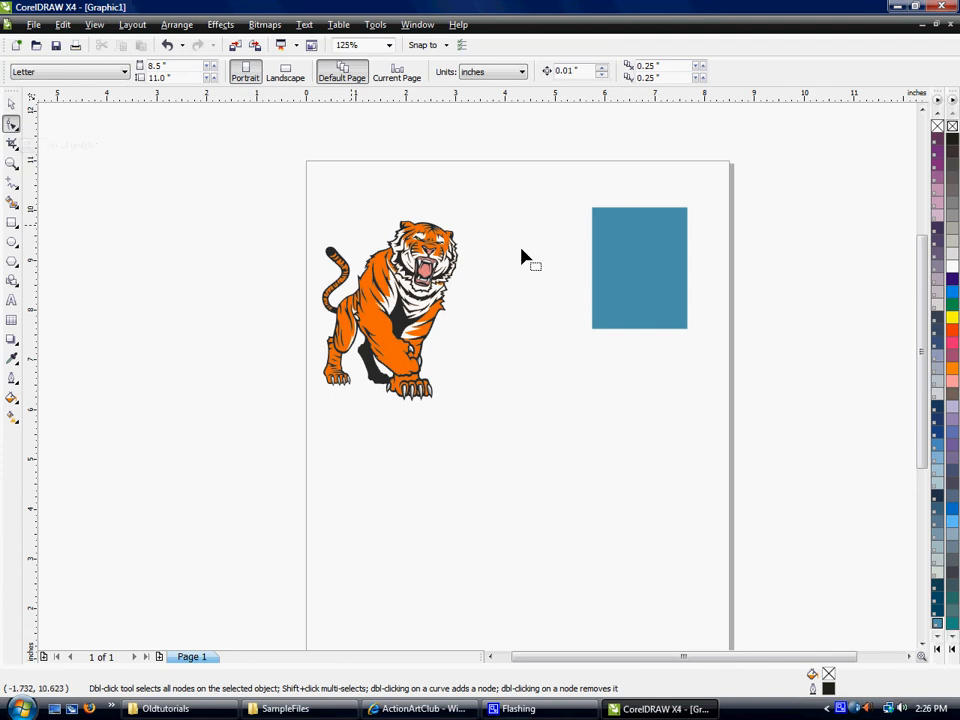
click(619, 222)
key(ctrl+q)
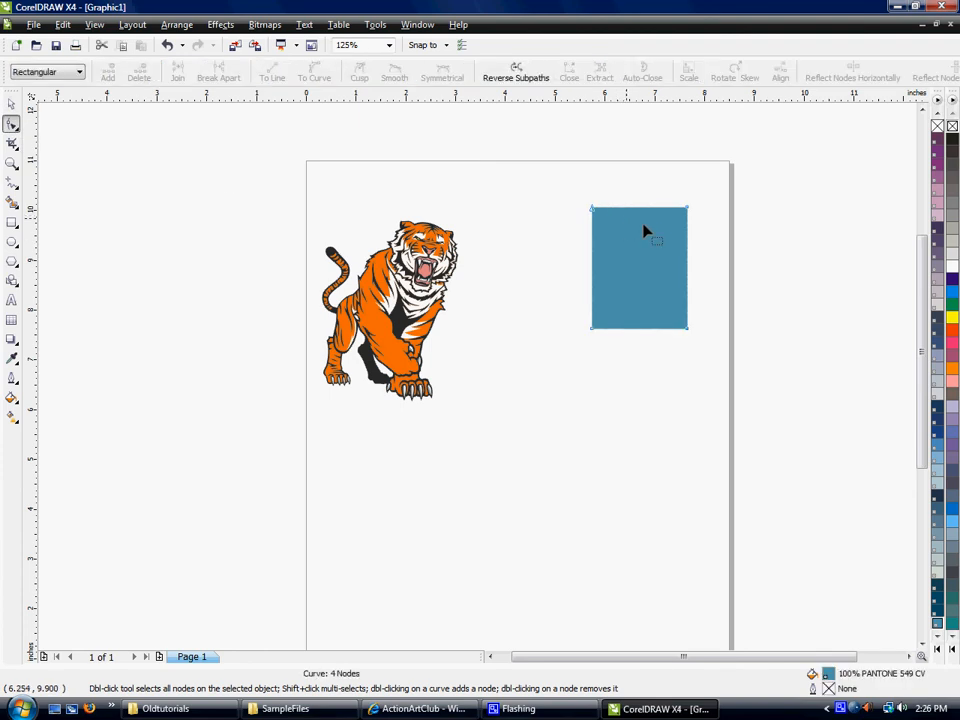
- Reshape the blue rectangle into an irregular quadrilateral by moving its four corner nodes
scroll(660, 234, up, 1)
scroll(686, 253, up, 1)
drag(497, 340, 501, 368)
drag(307, 333, 270, 328)
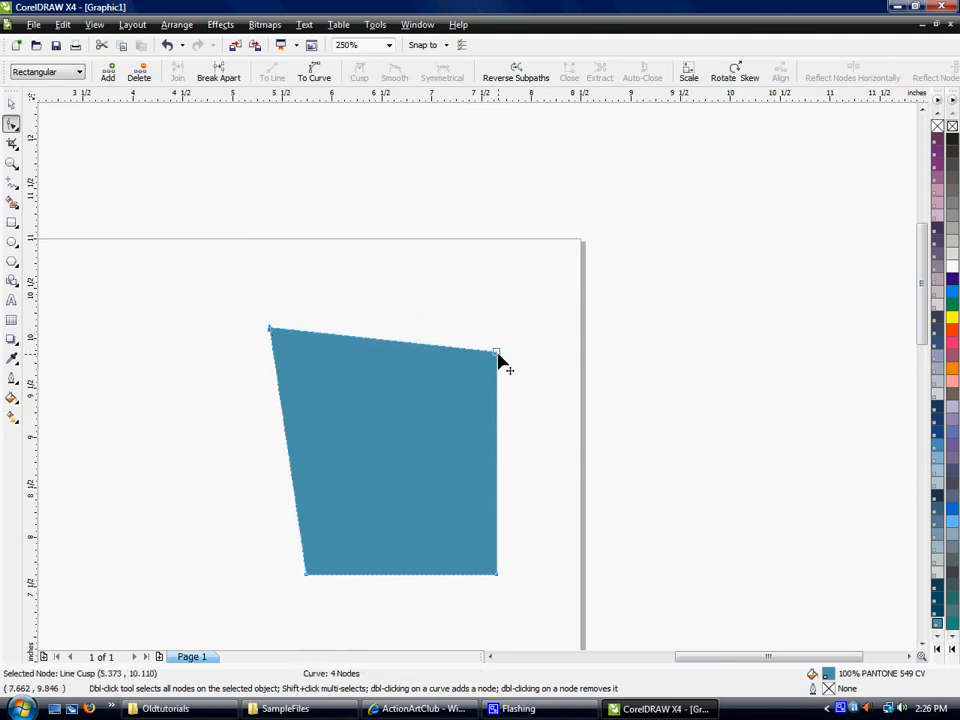
drag(501, 362, 486, 292)
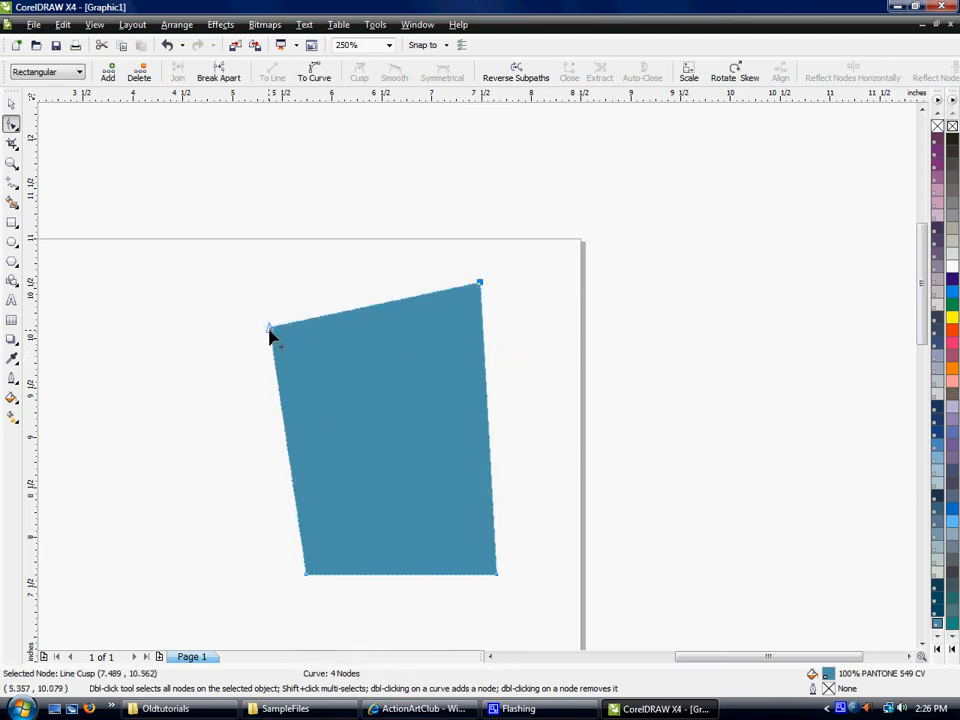
drag(272, 331, 322, 324)
drag(307, 577, 266, 535)
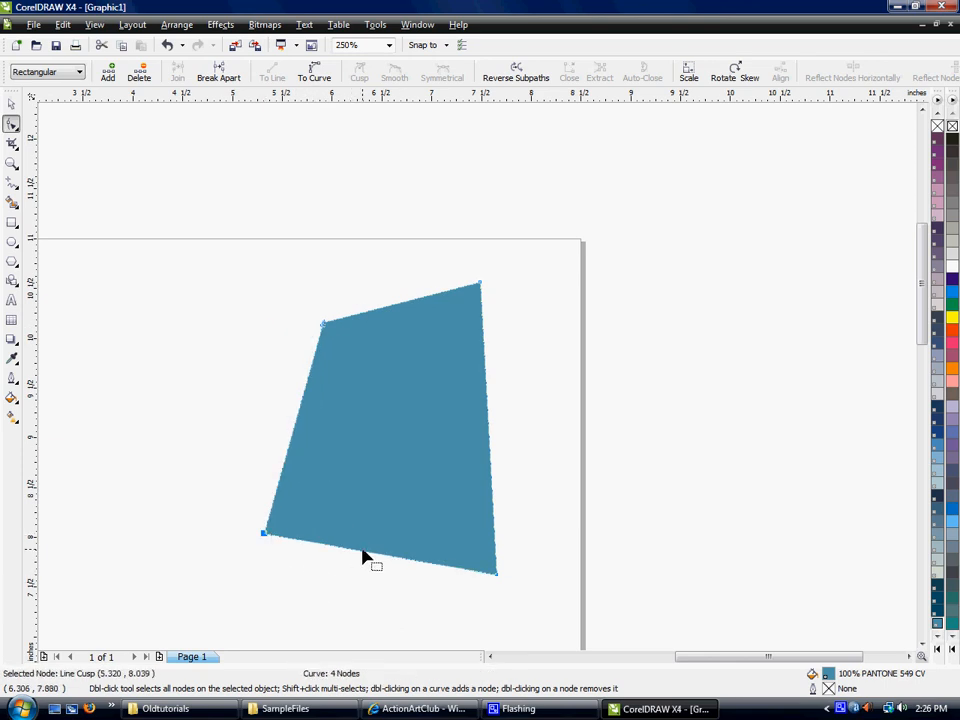
drag(497, 573, 497, 557)
- Add a node on the blue shape's right edge, pull it outward and delete it
double_click(494, 496)
drag(494, 496, 537, 484)
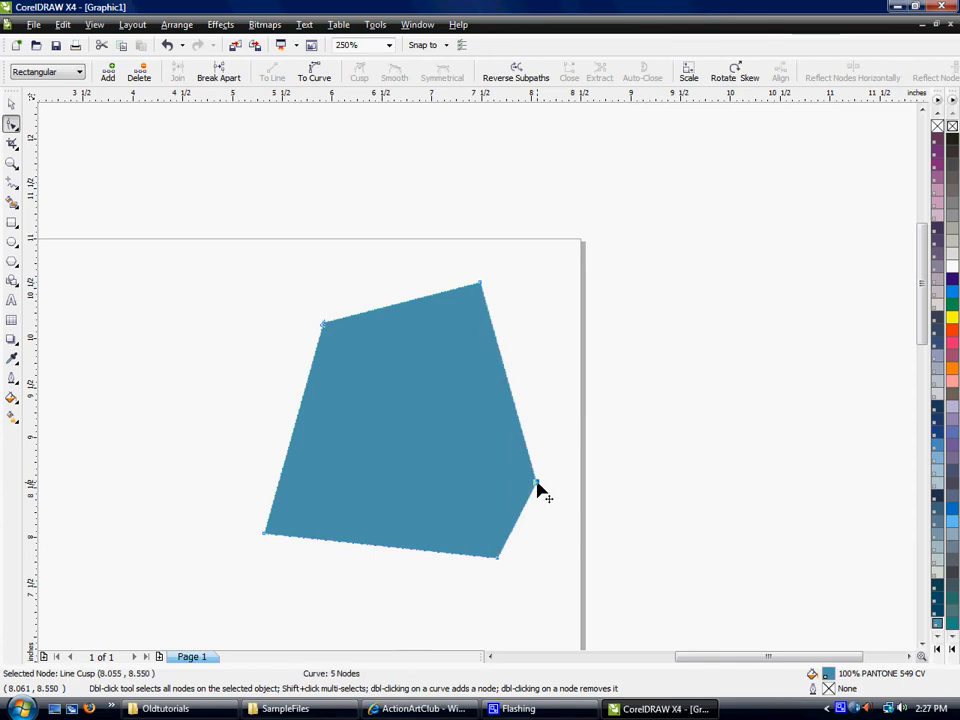
double_click(536, 486)
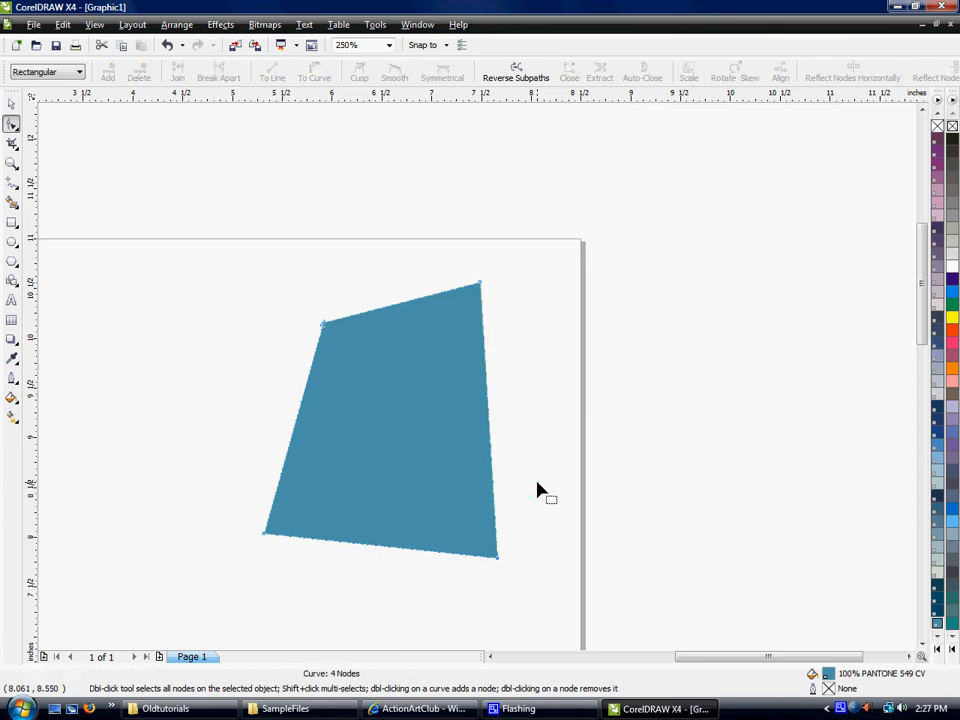
- Move the blue shape's upper-right corner node slightly down and outward, to about x 7.60, y 10.36 inches
drag(481, 286, 493, 308)
scroll(477, 384, down, 2)
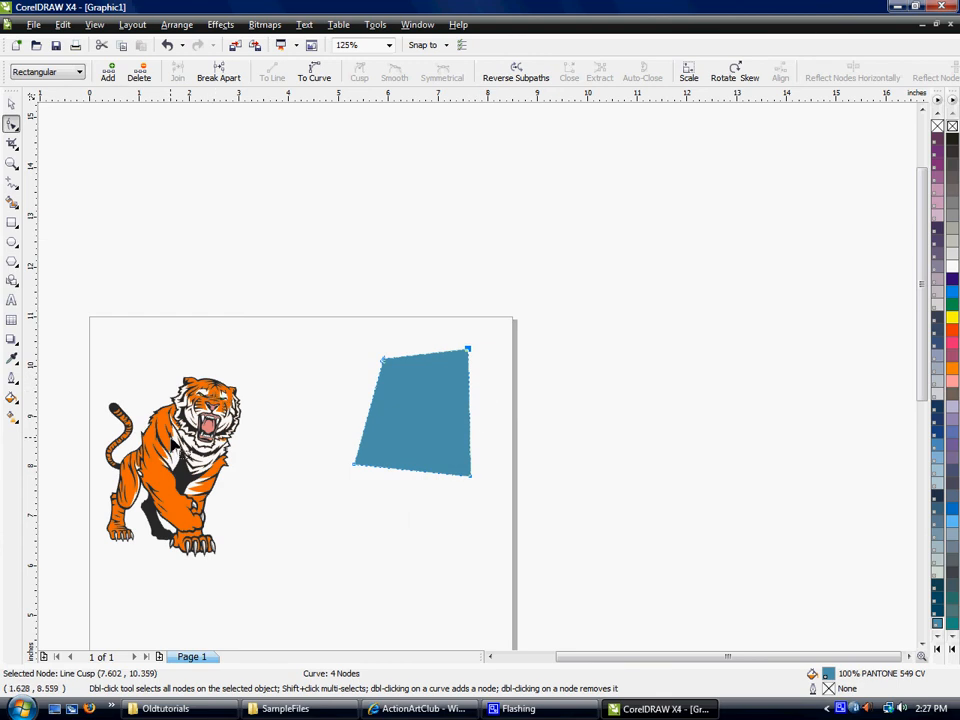
- Ungroup the tiger artwork into its separate objects and clear the selection
click(186, 431)
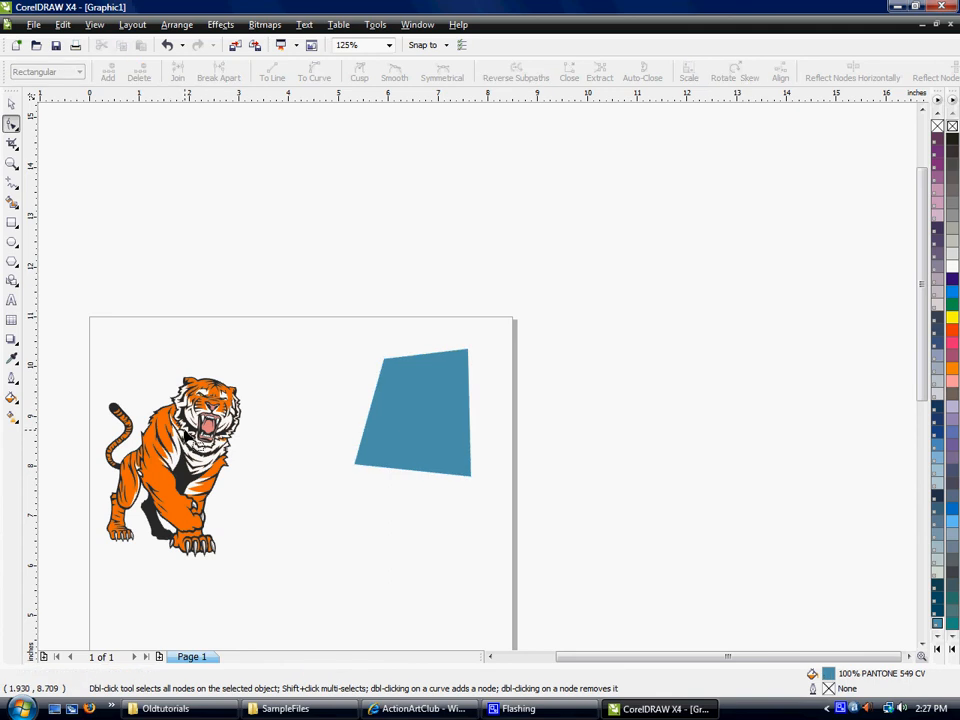
click(11, 103)
click(115, 409)
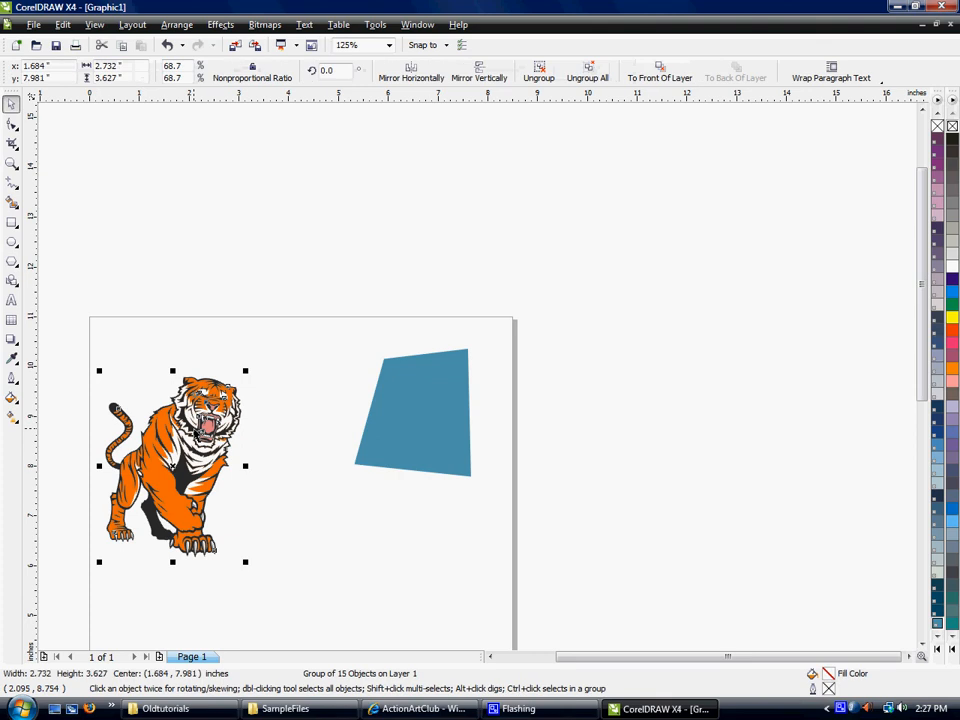
click(544, 75)
click(356, 212)
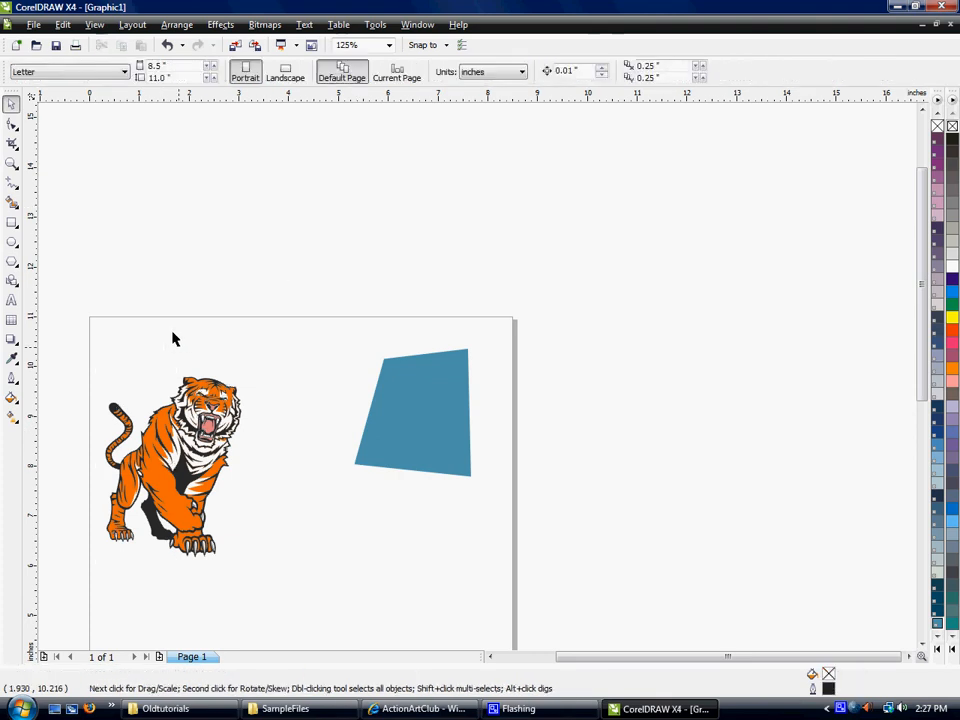
- Try moving a node of the tiger's white fur curve below the lower jaw with the Shape tool, and undo the move
click(181, 443)
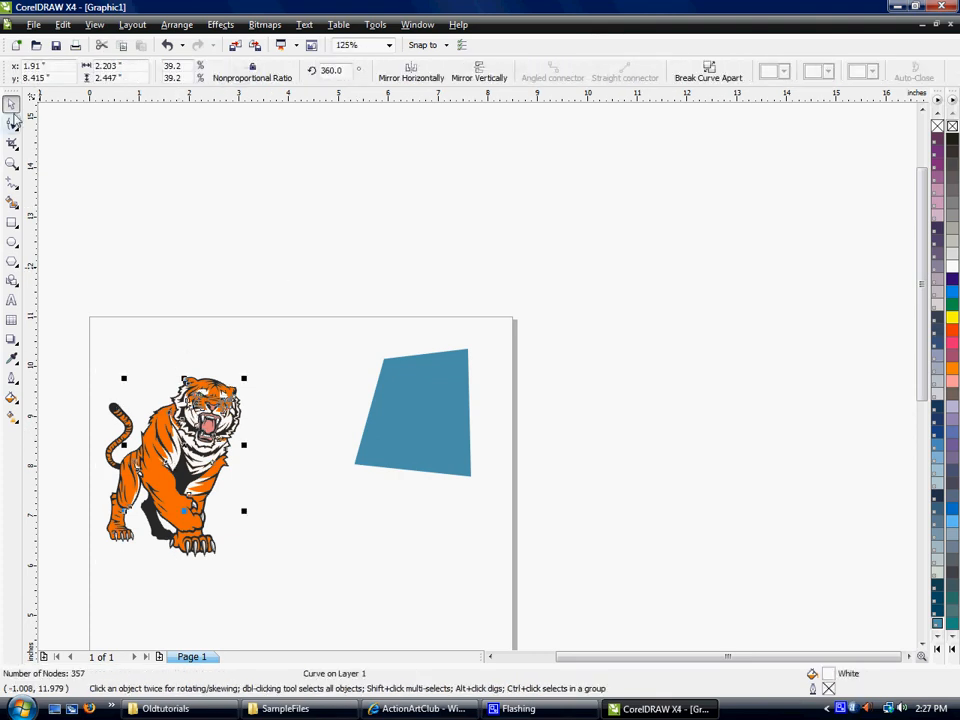
click(13, 124)
scroll(146, 484, up, 1)
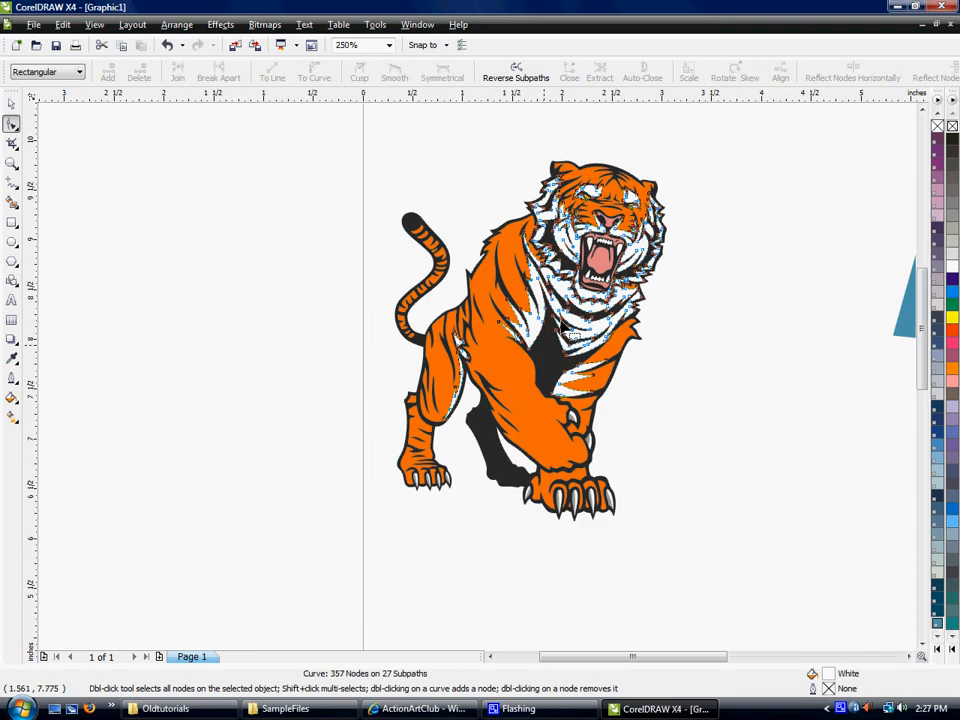
scroll(478, 383, up, 1)
scroll(478, 383, up, 2)
drag(432, 488, 411, 491)
click(475, 488)
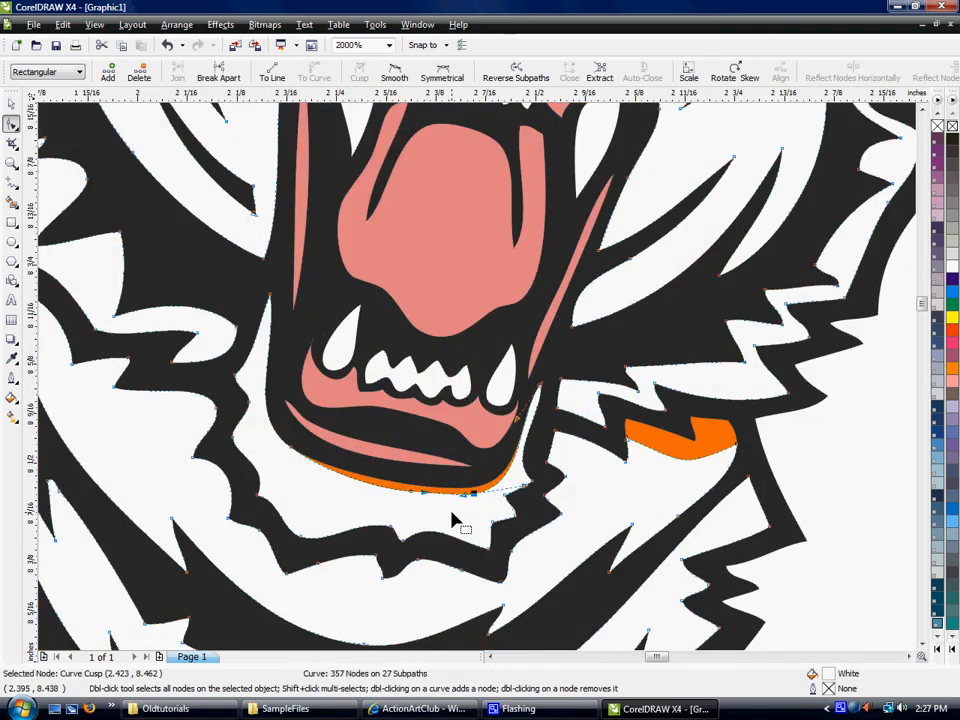
key(ctrl+z)
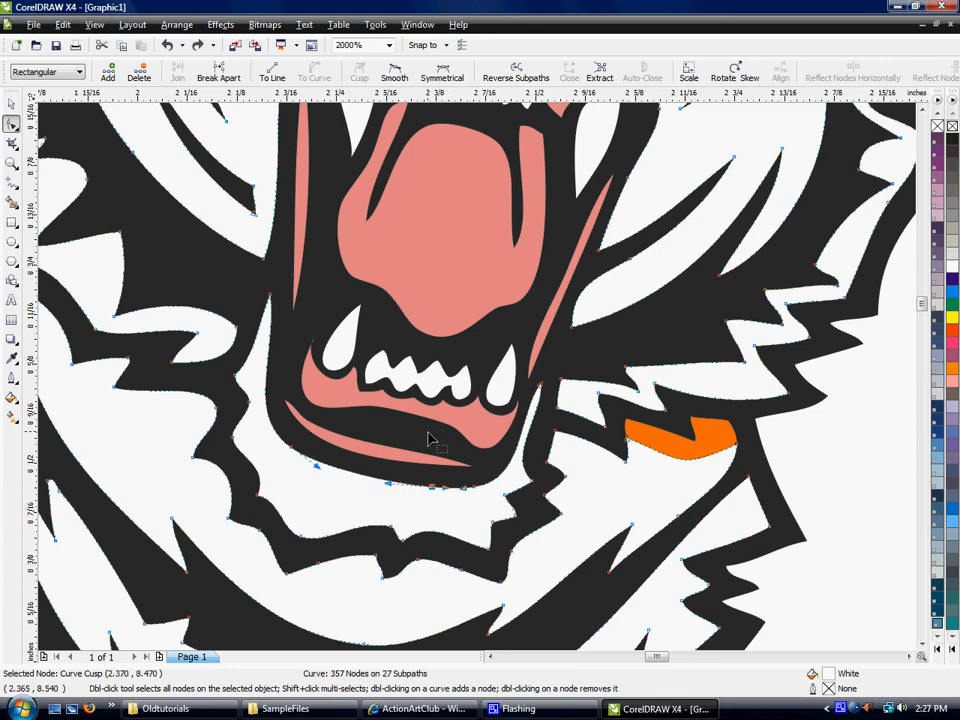
- Deselect the white fur curve and bring the whole tiger and the blue shape back into view
scroll(479, 385, down, 4)
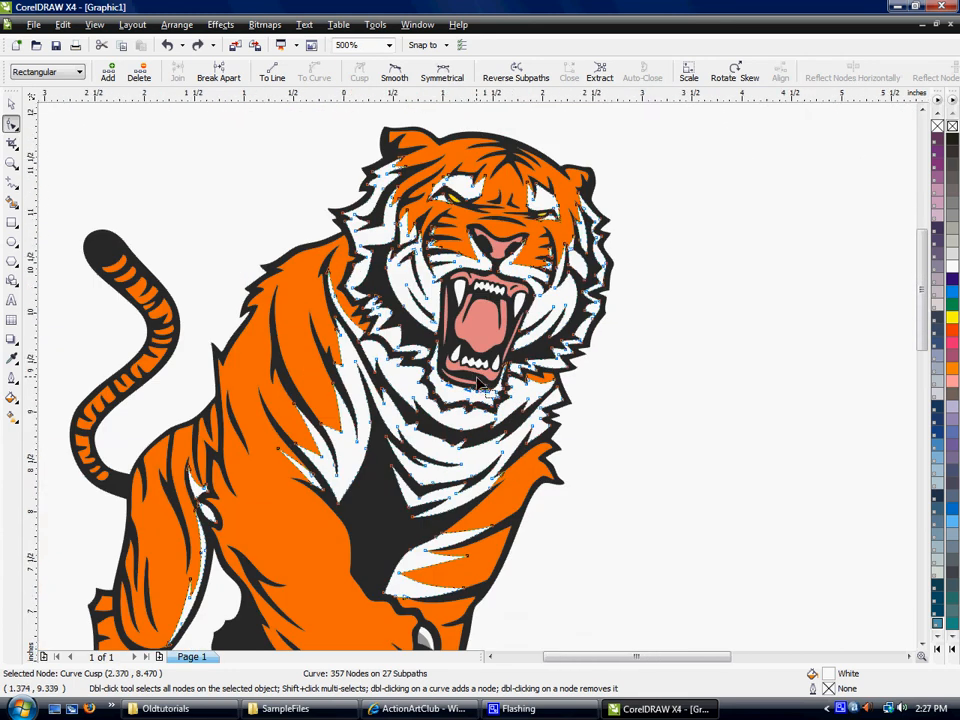
click(11, 103)
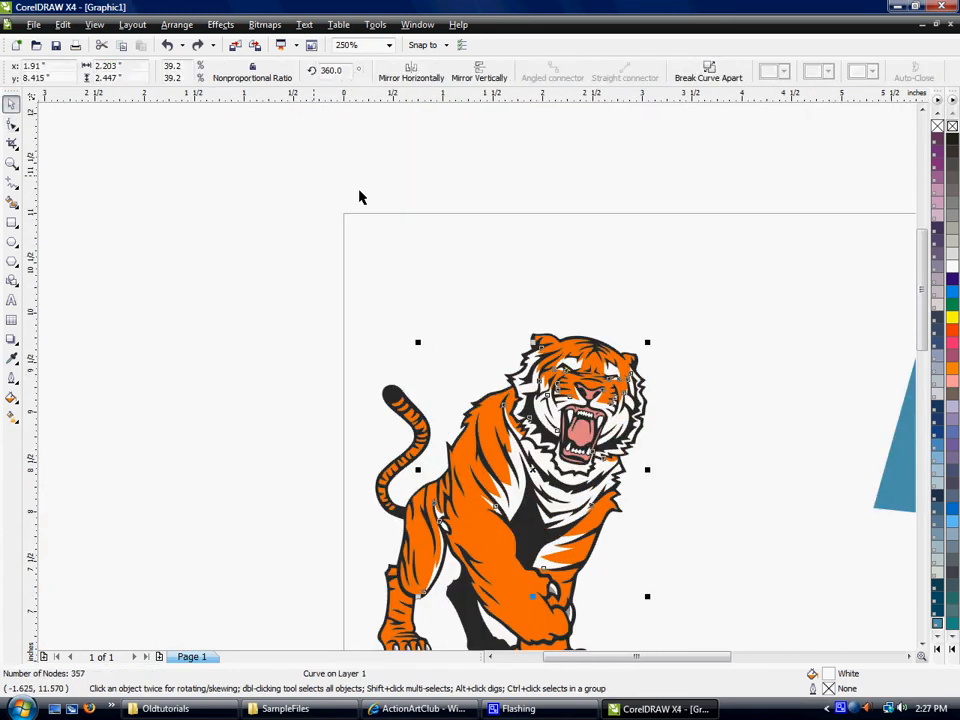
click(268, 190)
scroll(738, 607, down, 1)
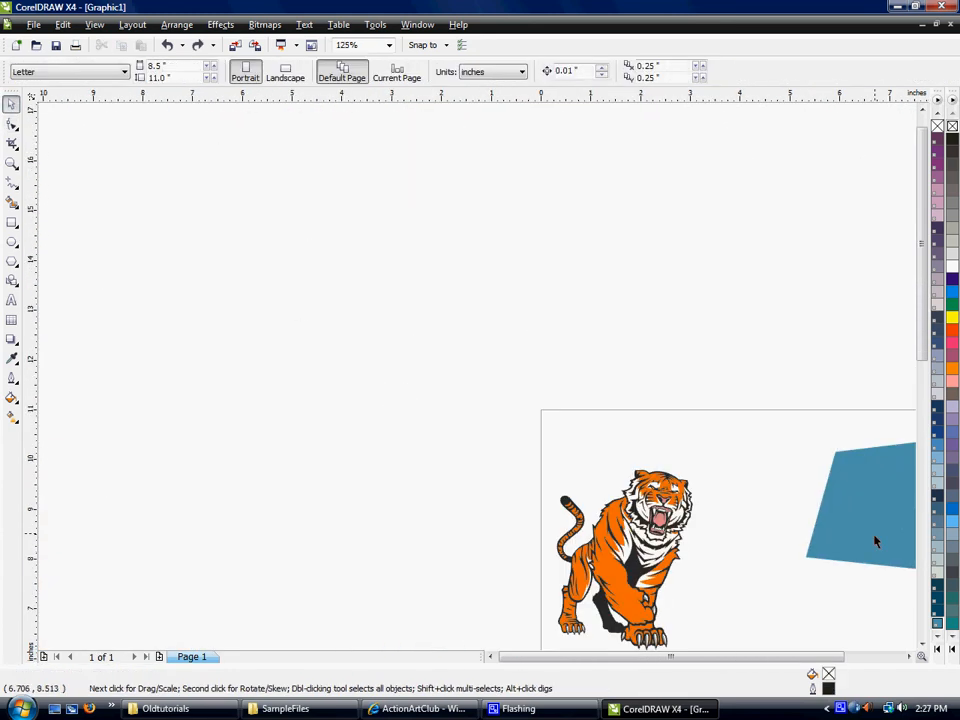
click(909, 658)
click(909, 658)
click(922, 644)
click(922, 644)
click(922, 644)
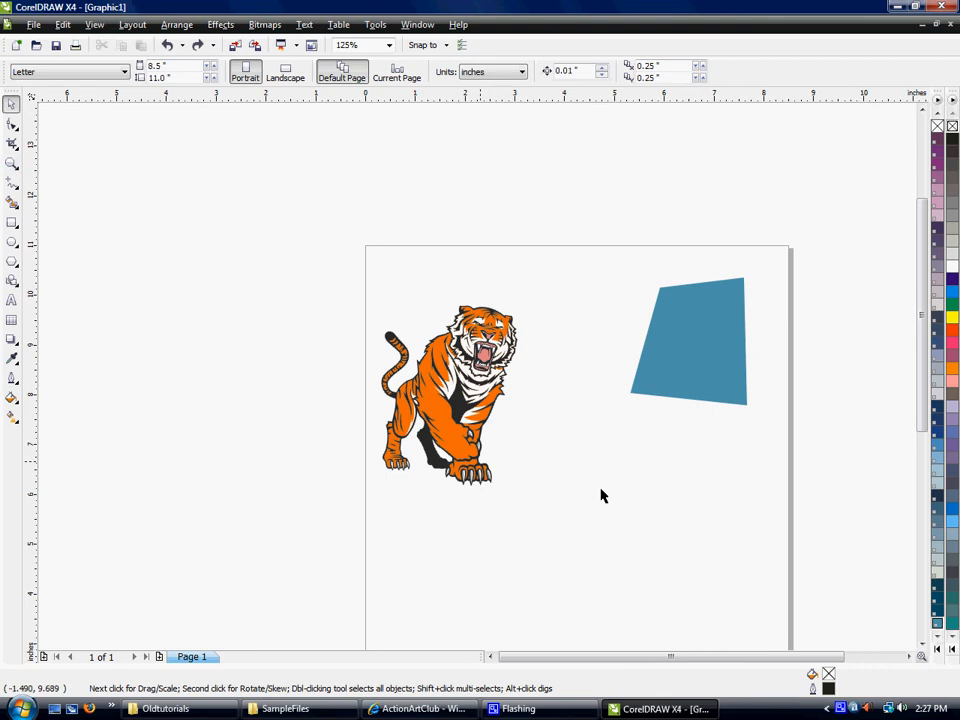
- Examine the artwork at several magnifications, enlarging the tiger to 500% with the Zoom tool and returning to 125%
scroll(476, 381, up, 2)
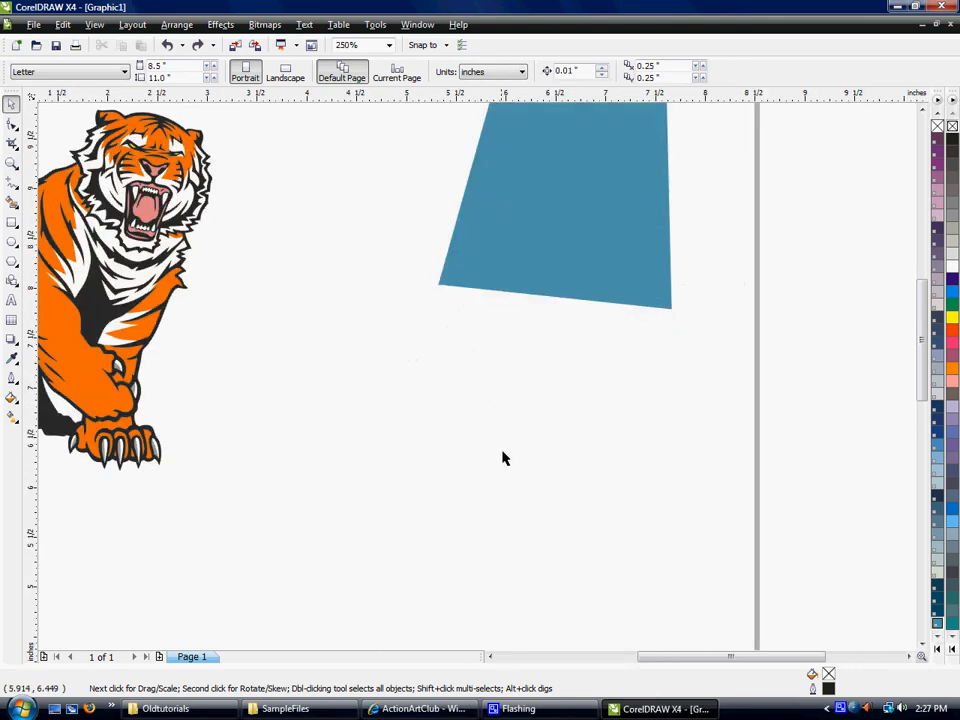
scroll(476, 381, down, 2)
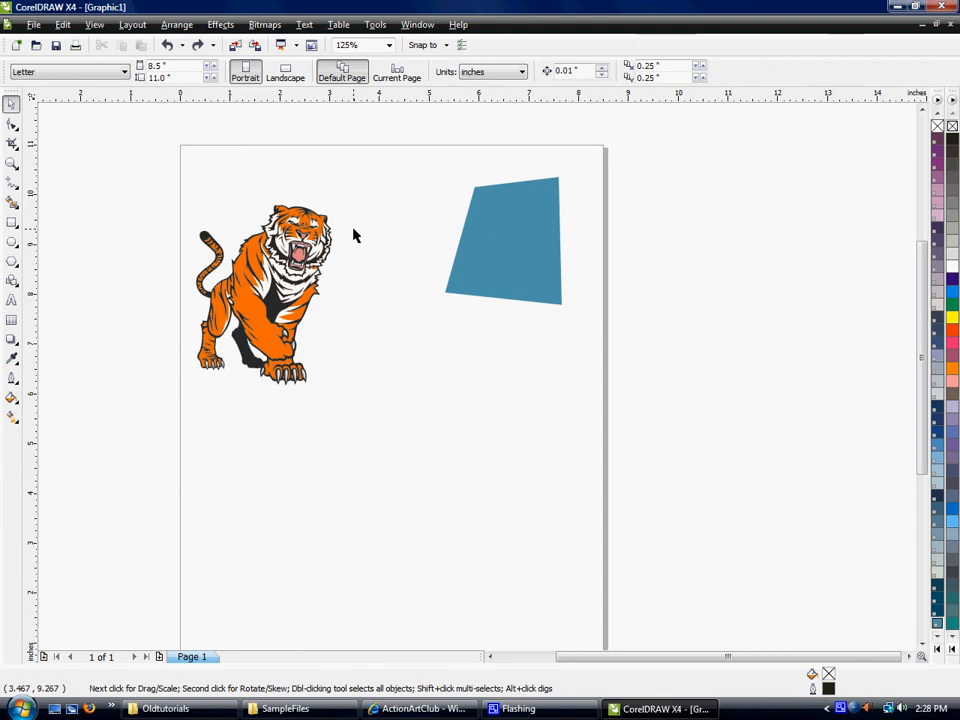
scroll(477, 383, up, 2)
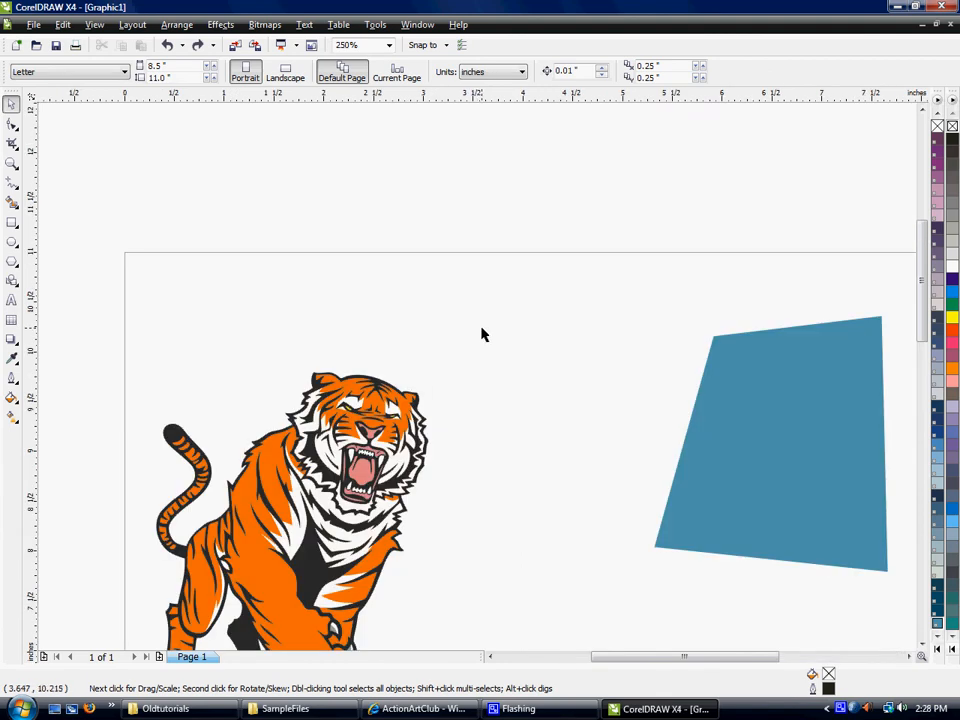
scroll(486, 392, down, 2)
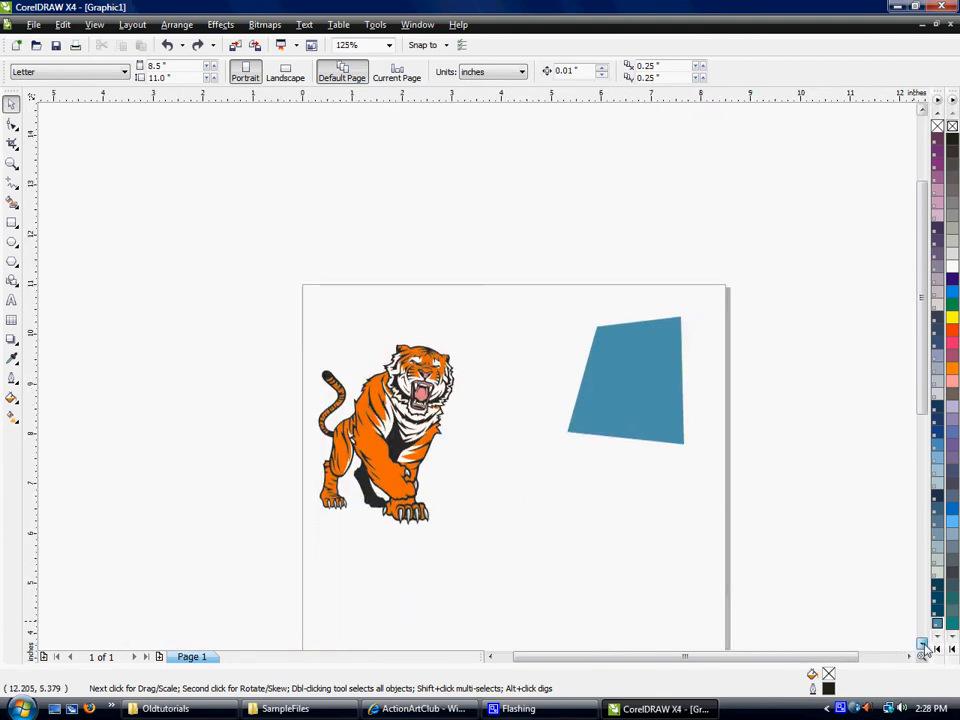
click(12, 162)
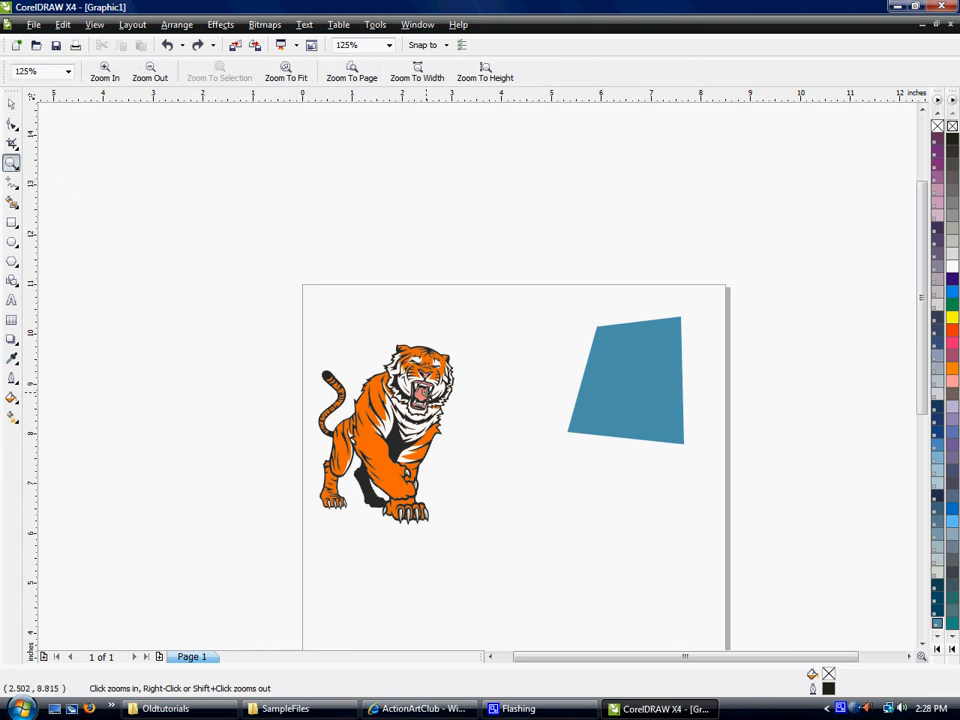
click(427, 394)
click(449, 384)
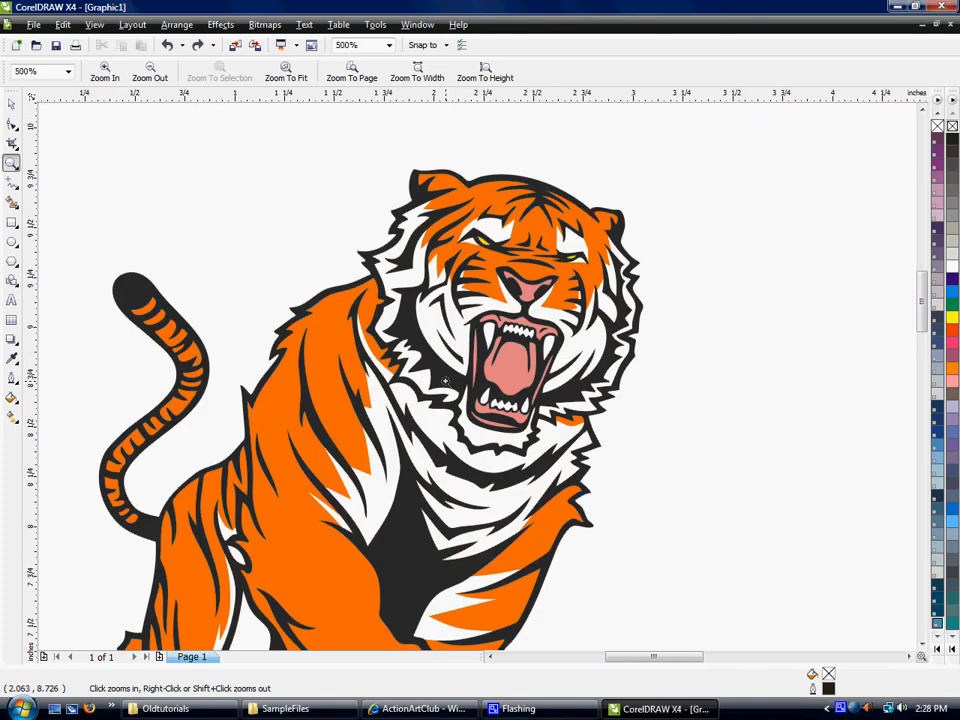
right_click(306, 203)
right_click(351, 283)
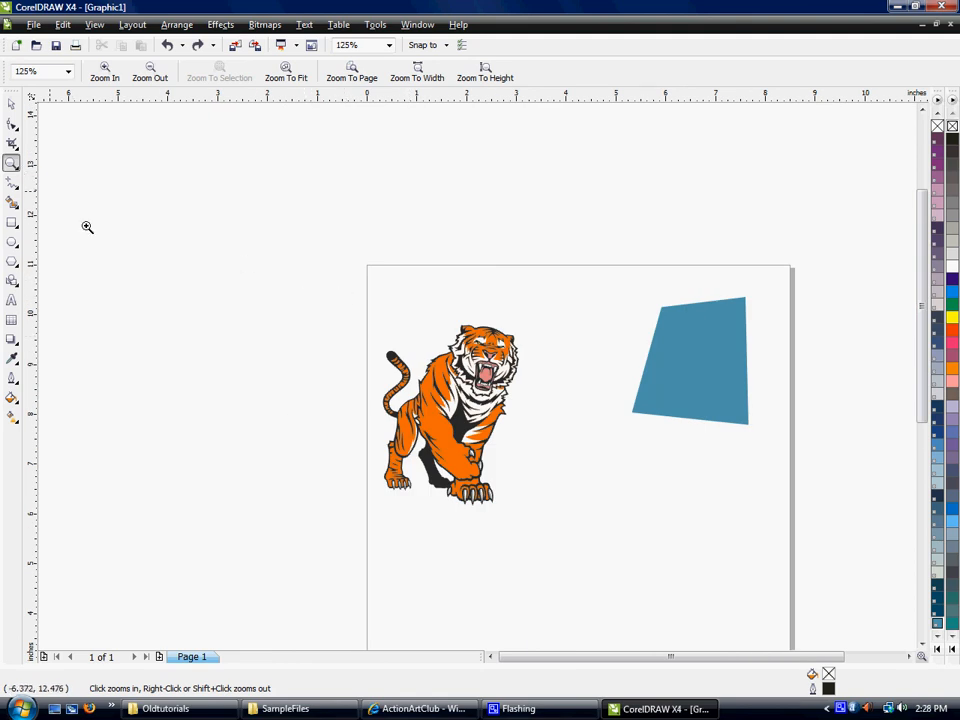
- Zoom to 500% on an empty area outside the page and bring all objects back into view with the Zoom tool
click(124, 268)
click(124, 268)
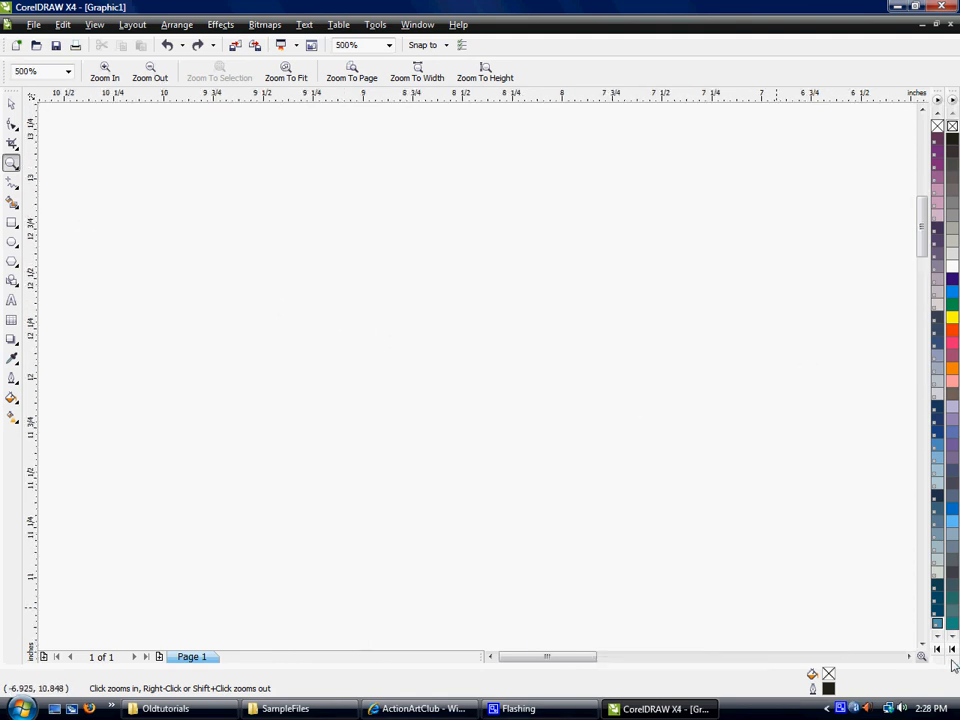
click(909, 656)
click(909, 656)
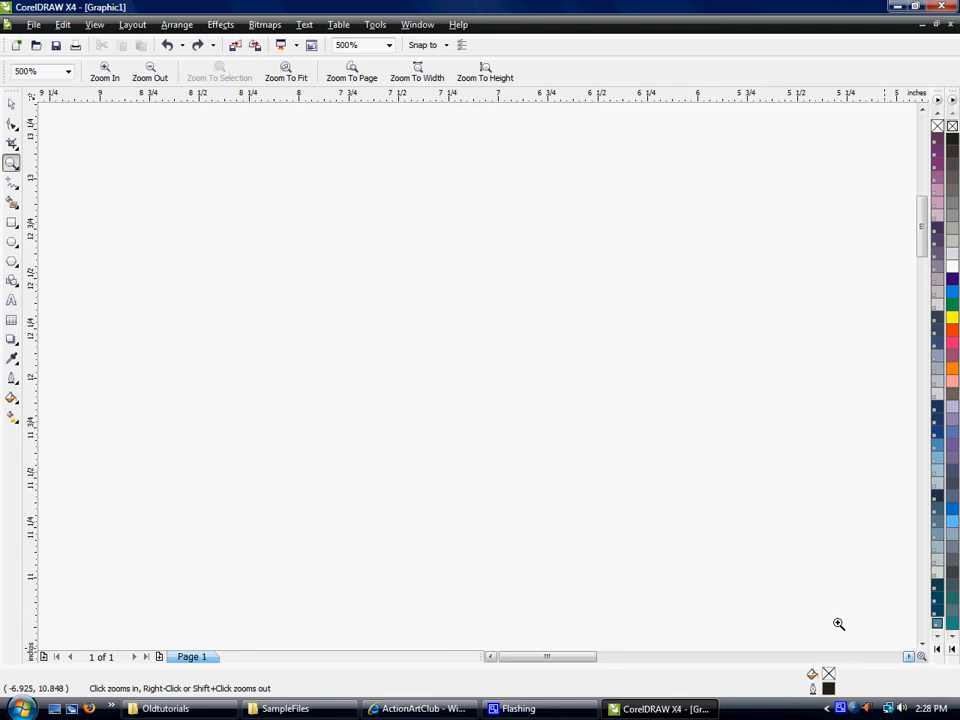
double_click(11, 164)
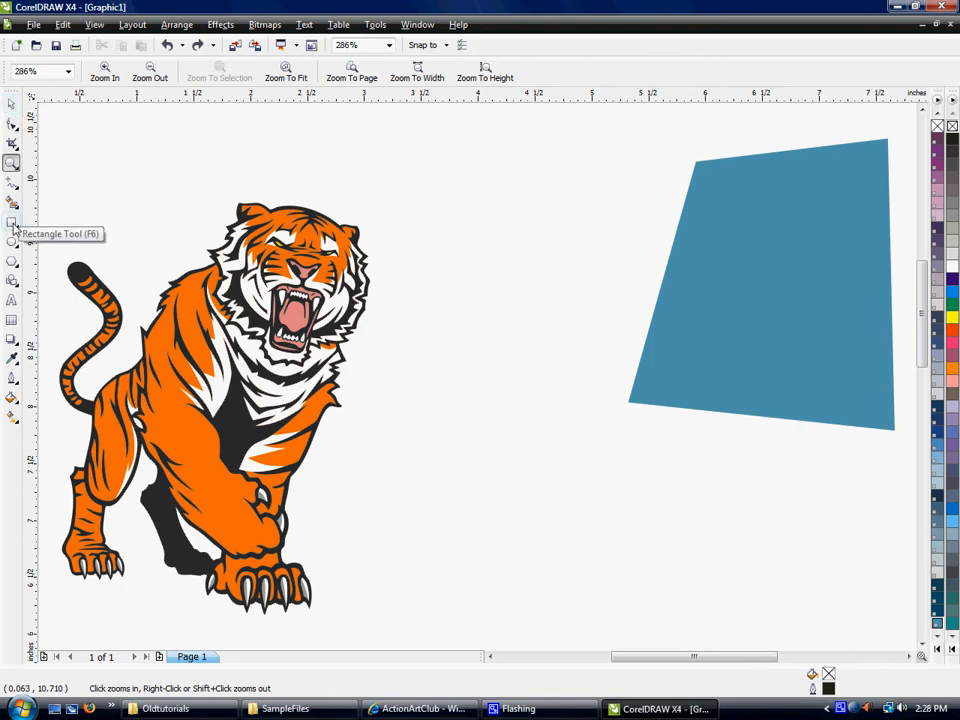
- Draw a rectangle about 2.07 by 0.95 inches below the blue shape and a square about 1.12 inches wide below the tiger
click(11, 104)
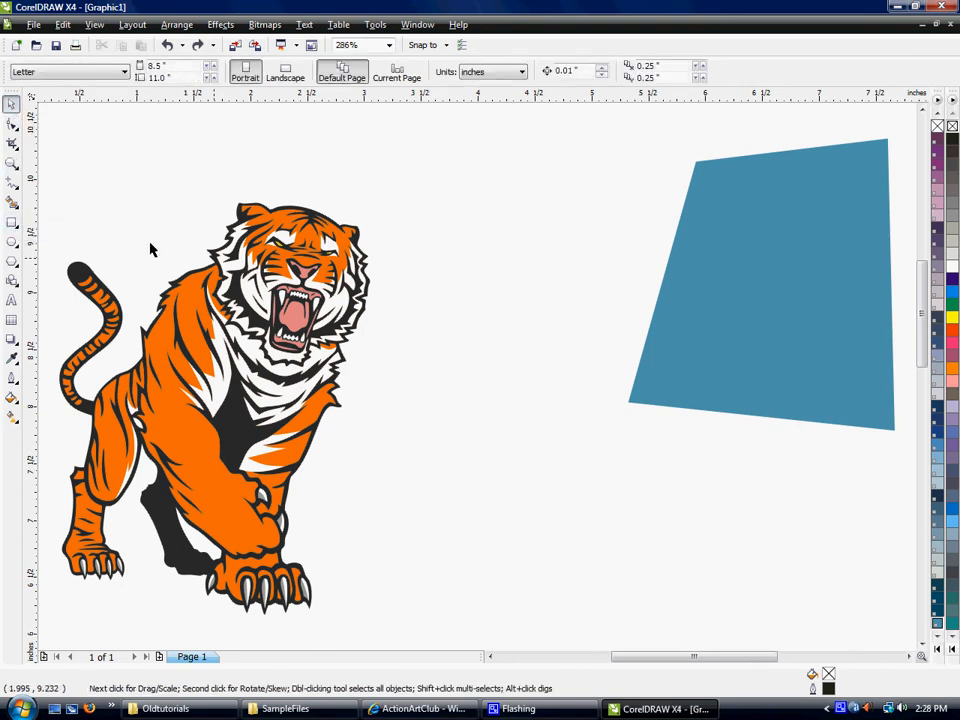
scroll(150, 244, down, 1)
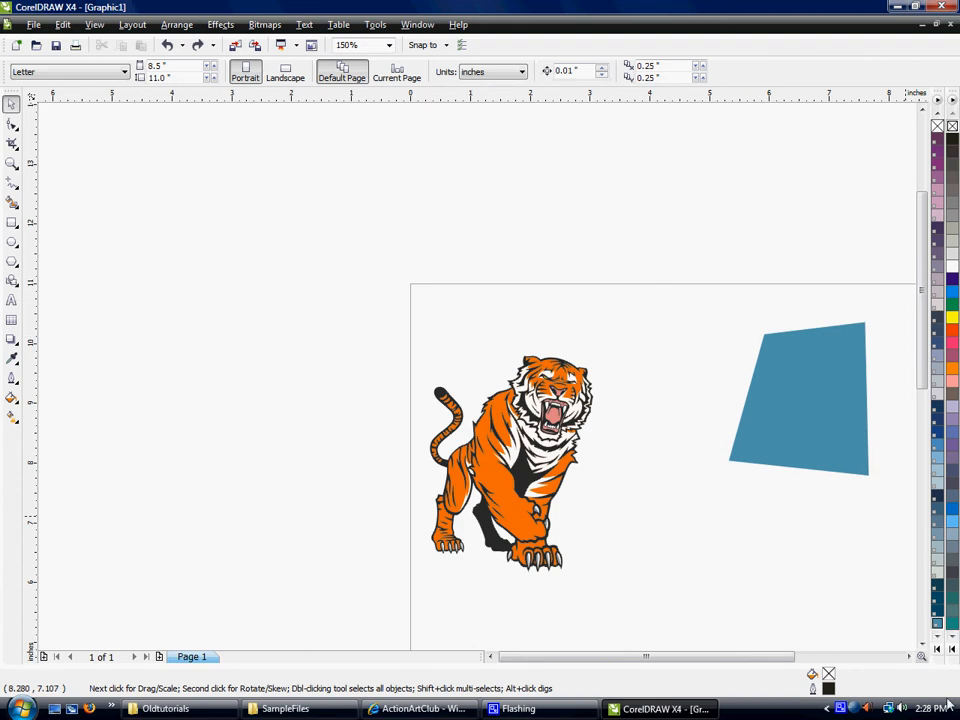
scroll(729, 467, down, 4)
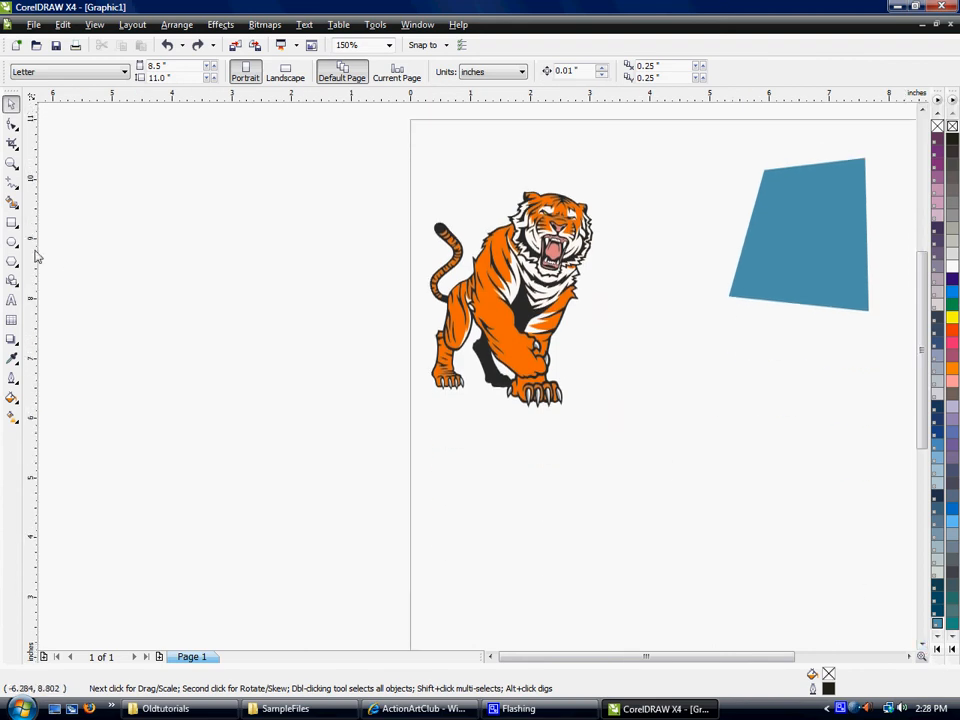
click(11, 223)
mouse_move(630, 387)
mouse_down()
mouse_move(716, 457)
mouse_move(760, 453)
mouse_up()
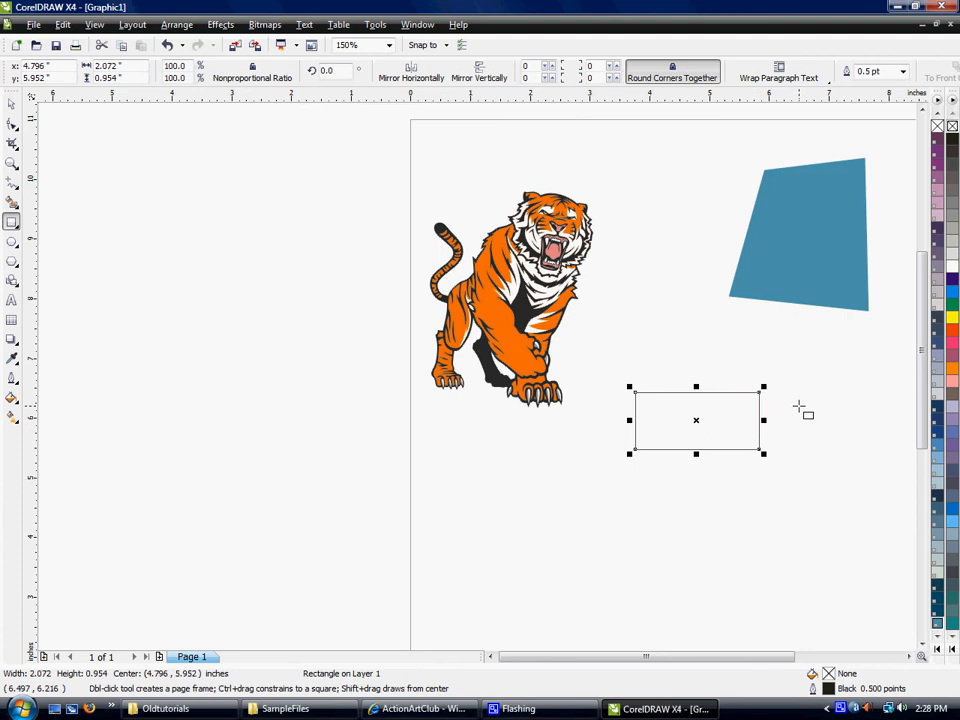
drag(463, 437, 523, 502)
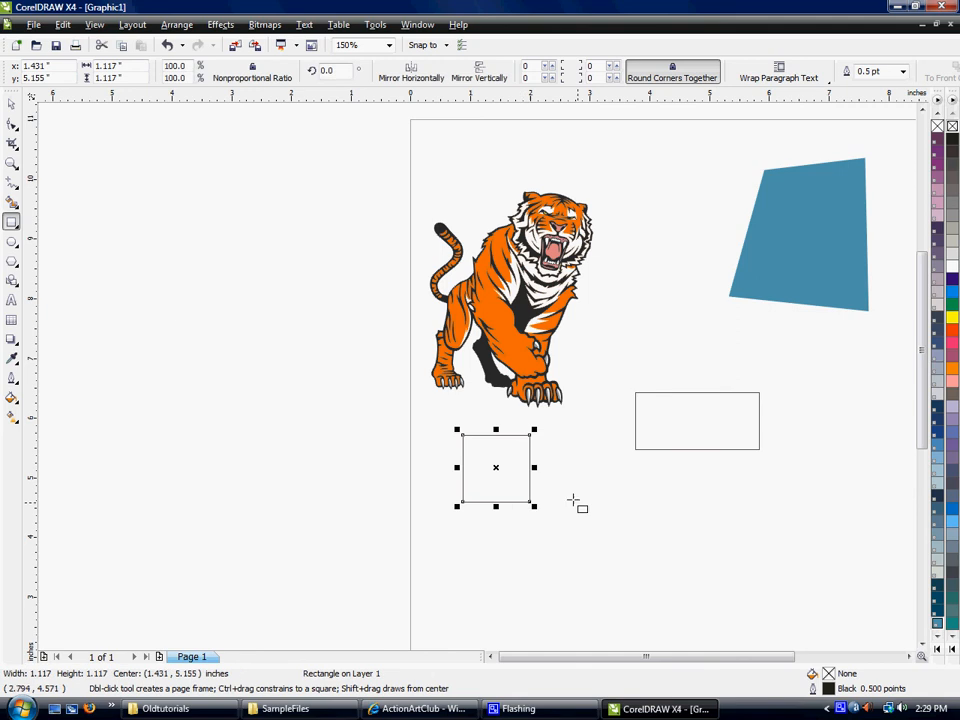
- Draw a circle between the square and the rectangle, and a flat ellipse about 1.97 by 0.48 inches below the rectangle
click(11, 242)
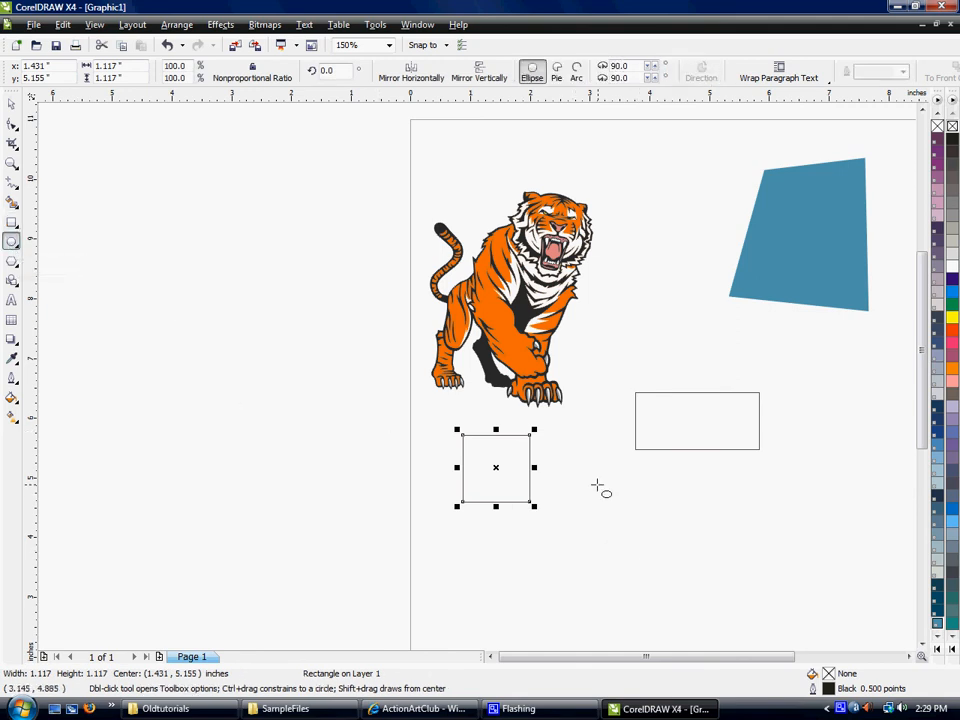
ctrl+drag(567, 464, 664, 543)
click(725, 486)
drag(699, 467, 827, 508)
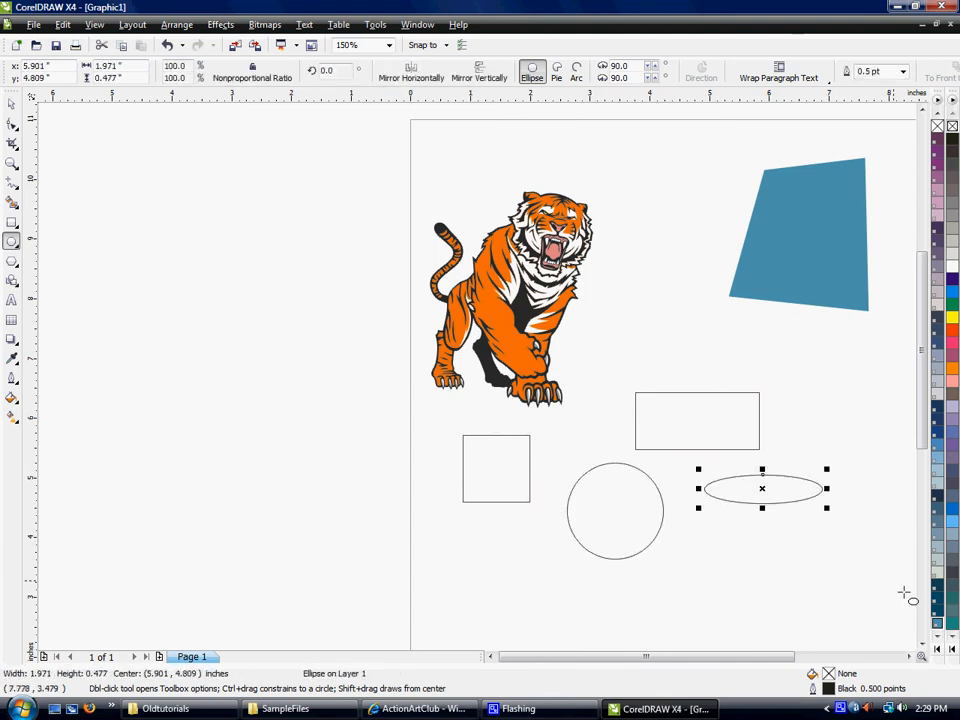
- Draw a five-sided polygon about 1.15 inches wide just below the blue shape
click(908, 656)
click(908, 656)
click(921, 643)
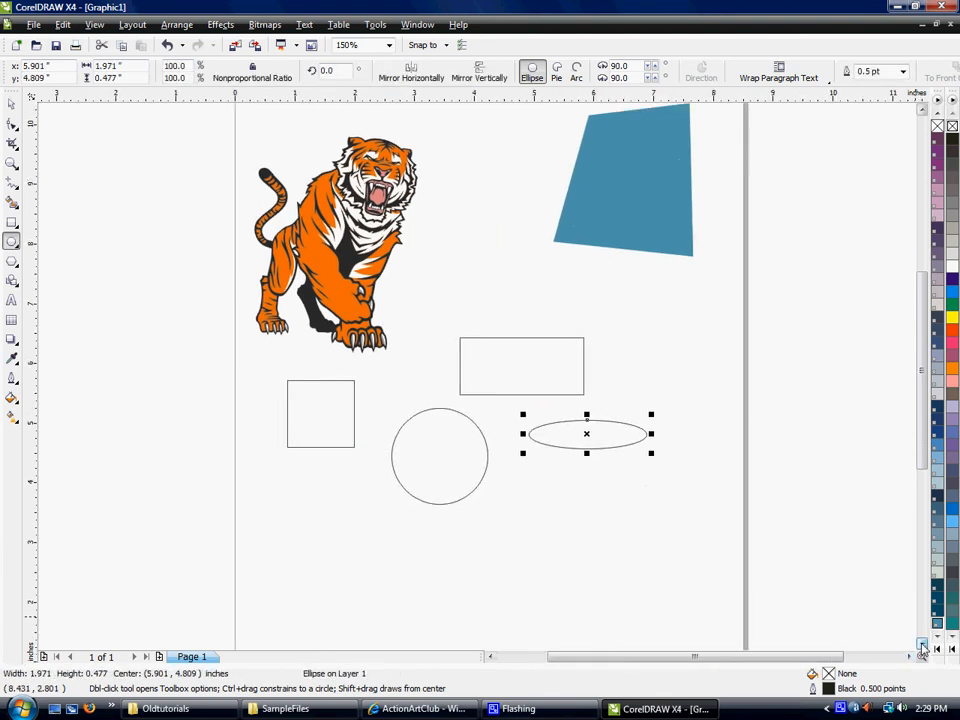
click(921, 643)
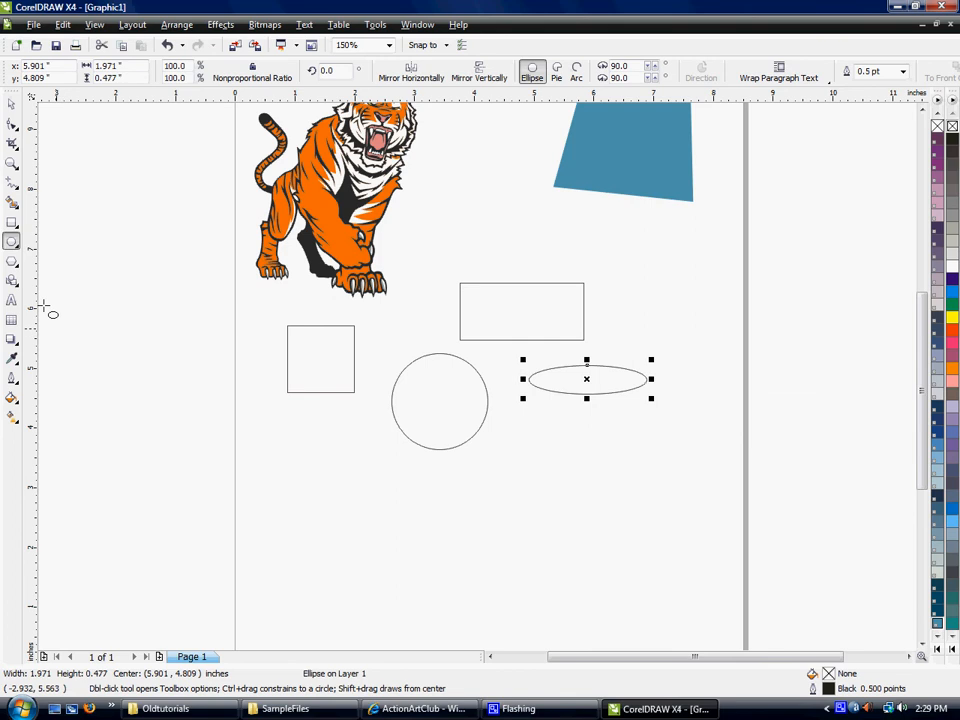
click(12, 262)
drag(606, 211, 686, 290)
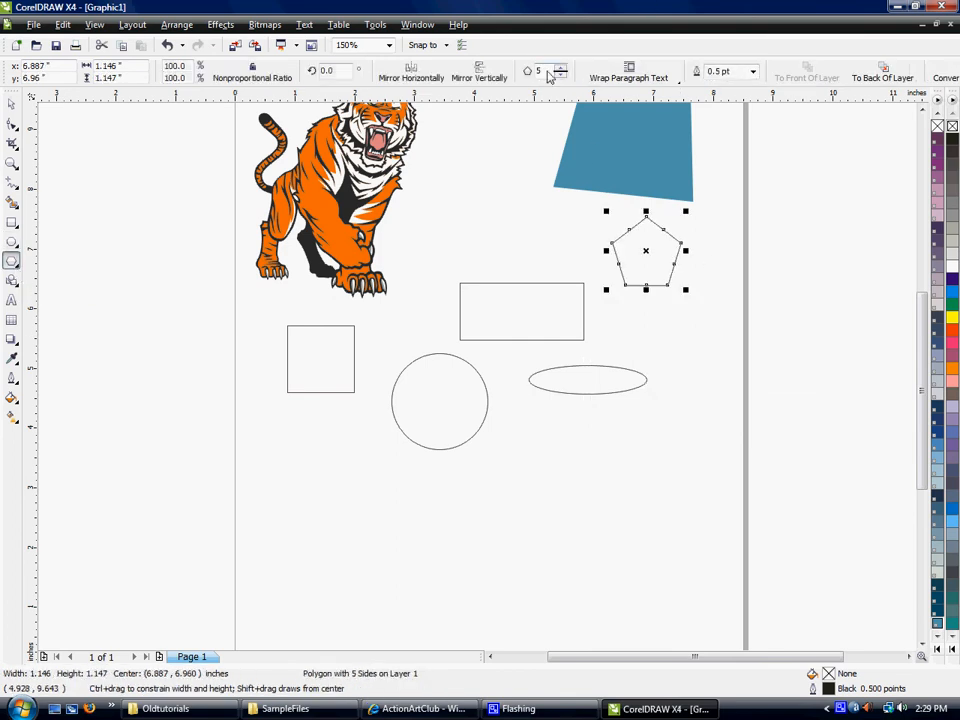
- Try the polygon with 8 sides and return it to 5 sides
double_click(539, 71)
key(Return)
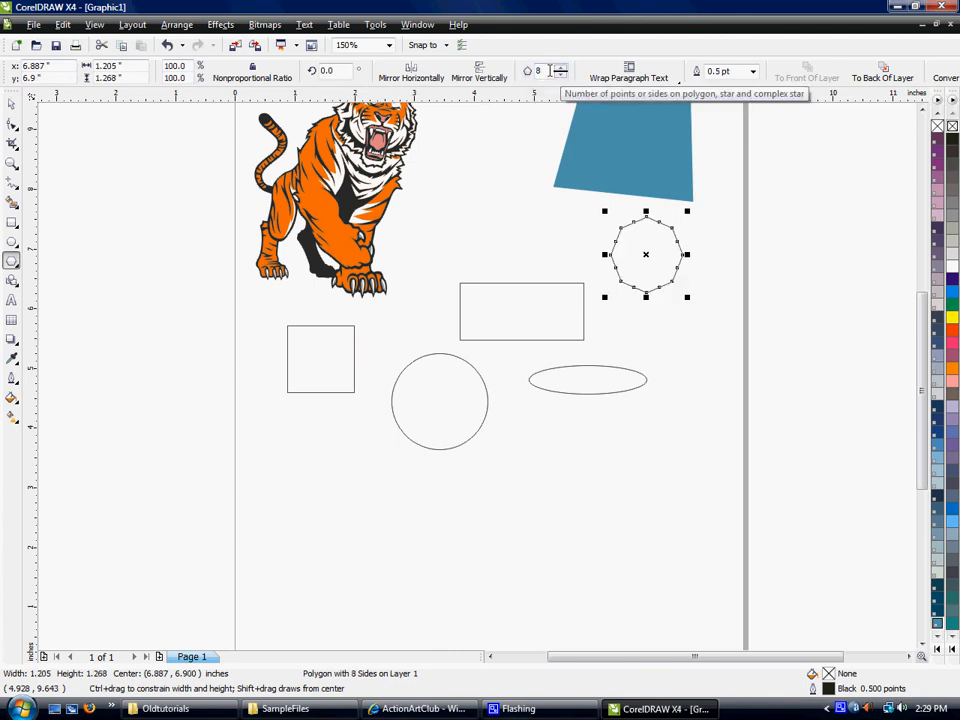
text(5)
key(Return)
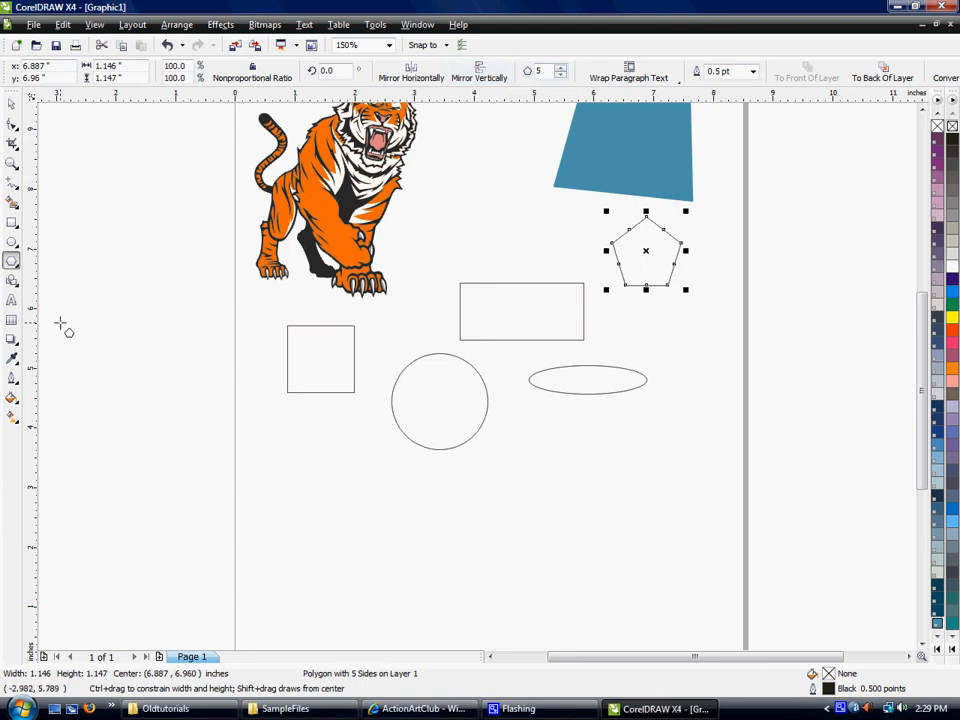
- Draw a five-pointed star about 1.55 by 1.48 inches outside the page, beside the square
click(11, 262)
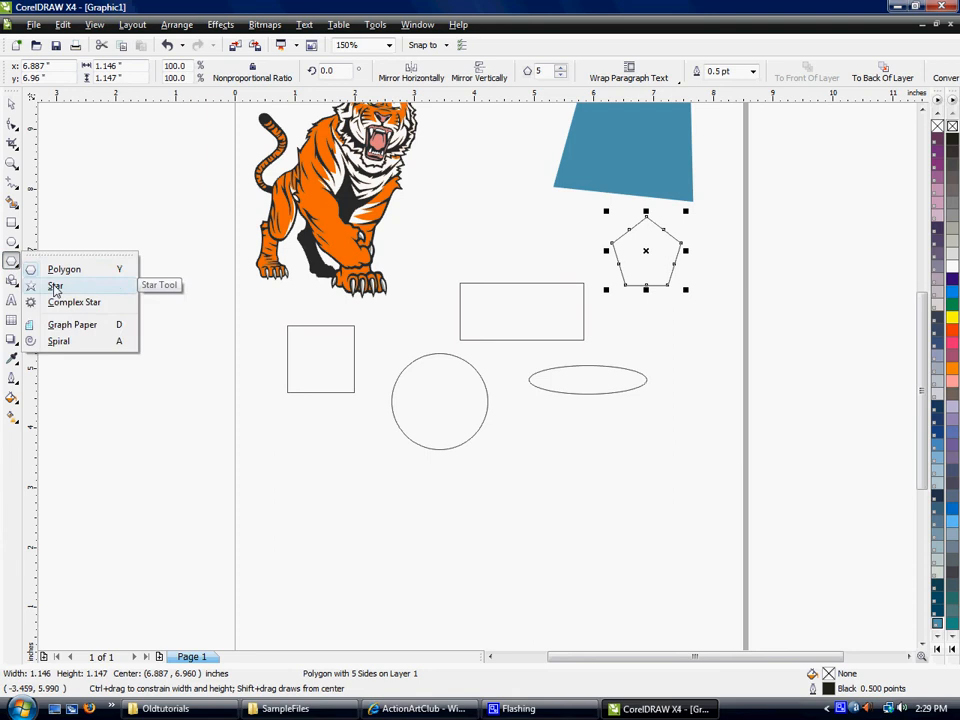
click(55, 285)
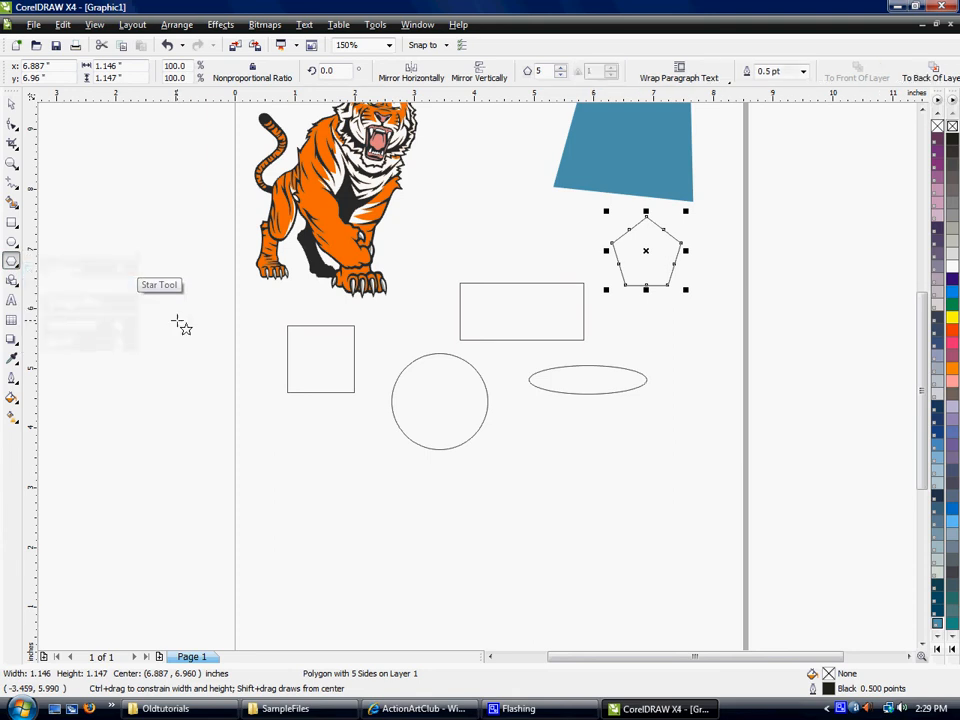
mouse_move(122, 276)
mouse_down()
mouse_move(214, 381)
mouse_move(224, 373)
mouse_up()
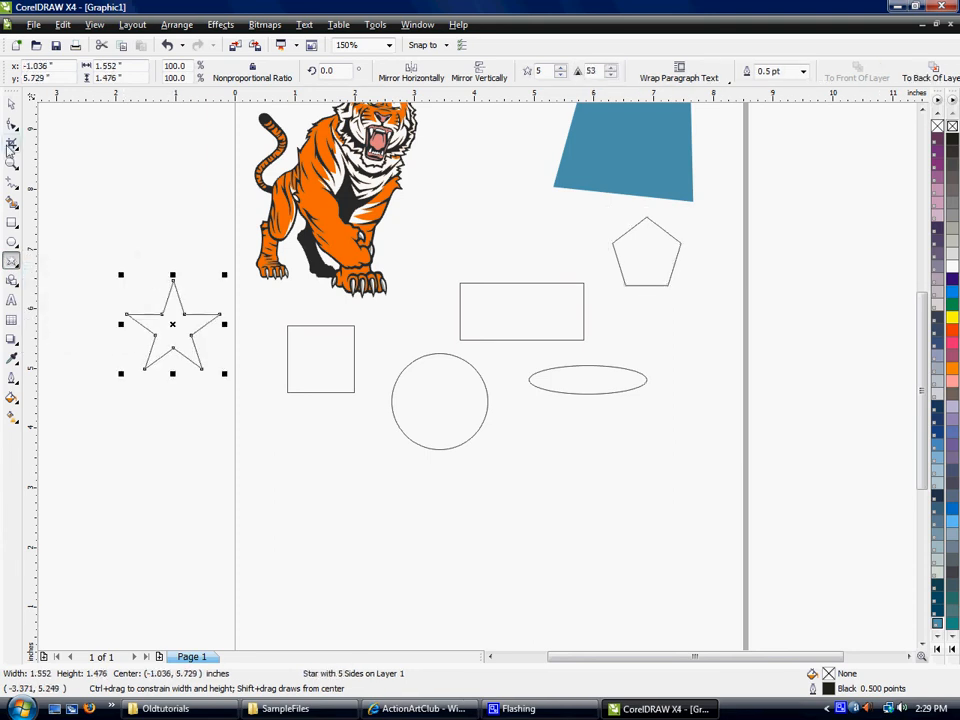
- Draw a heart Perfect Shape about 0.77 by 0.73 inches between the tiger and the blue shape, and deselect it
click(13, 283)
click(55, 287)
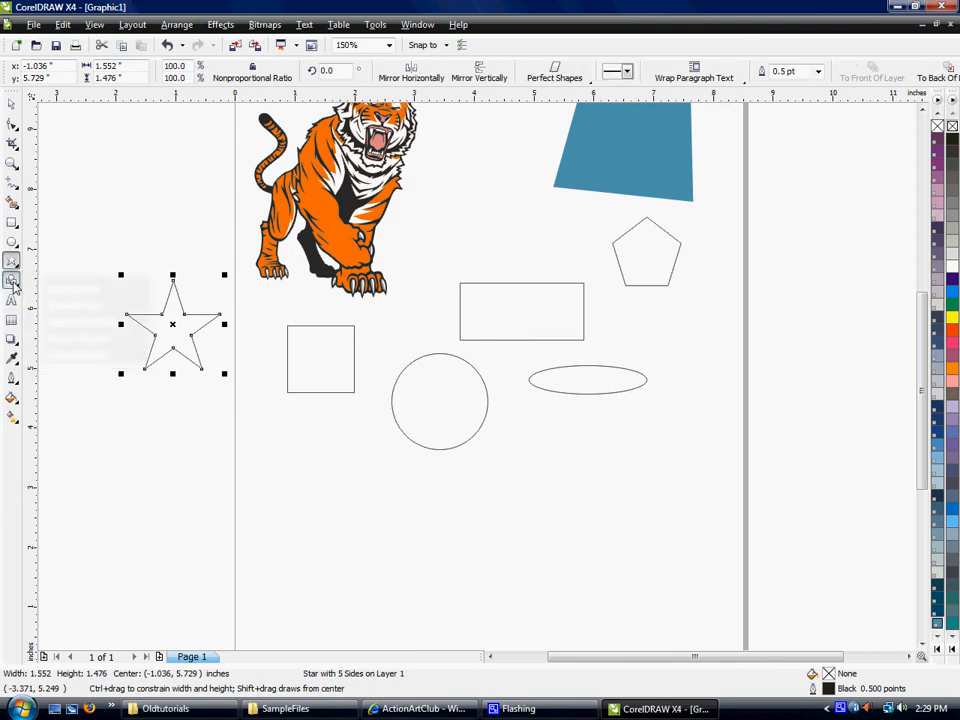
click(553, 76)
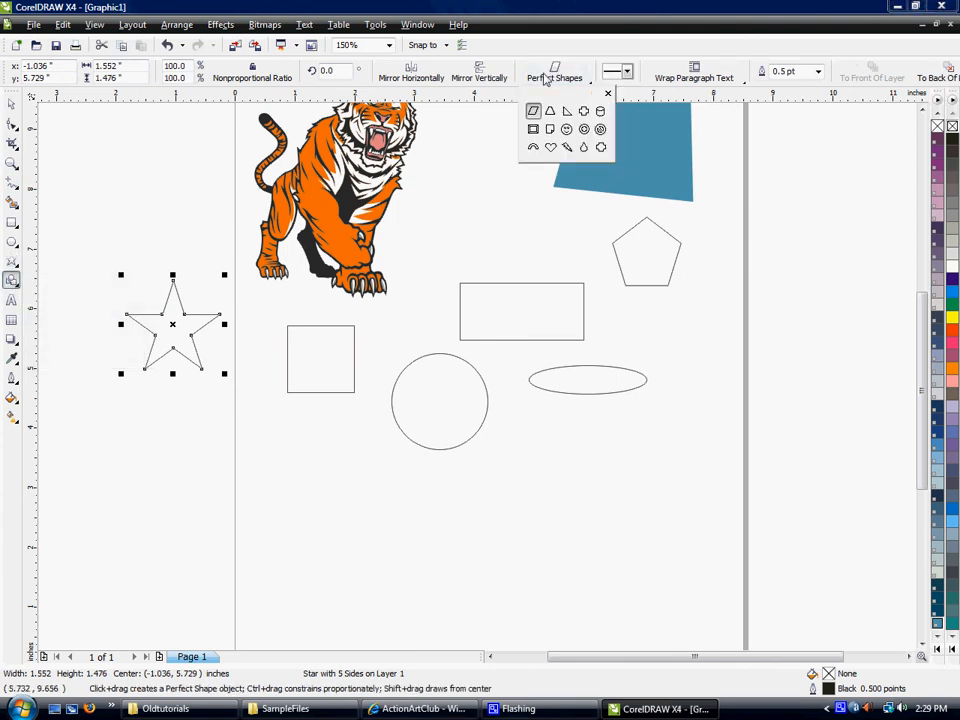
click(551, 148)
drag(446, 171, 492, 214)
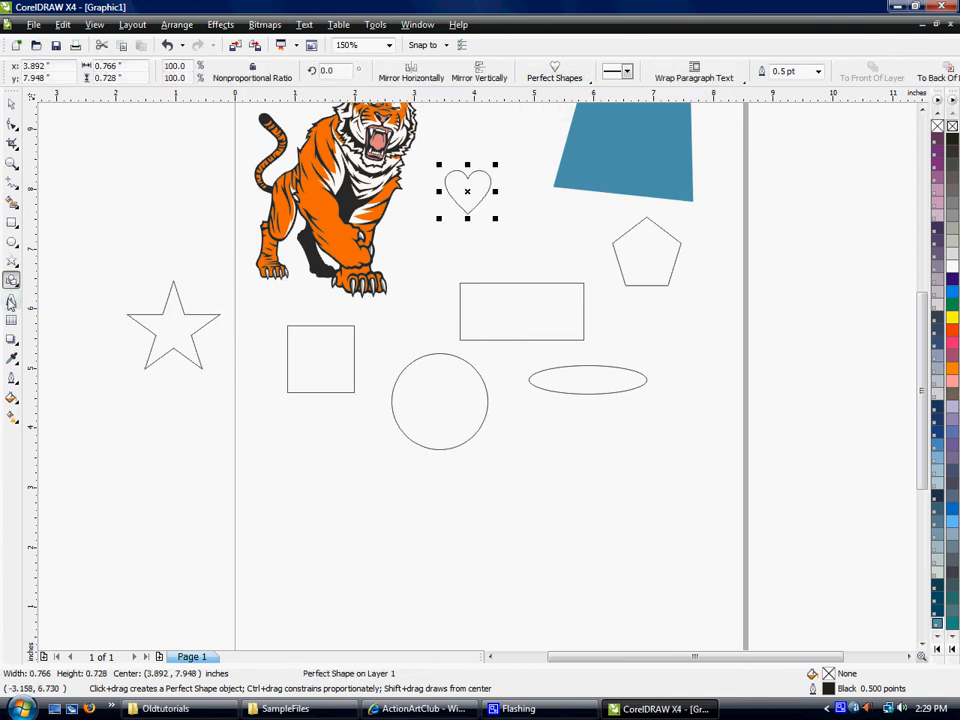
click(12, 104)
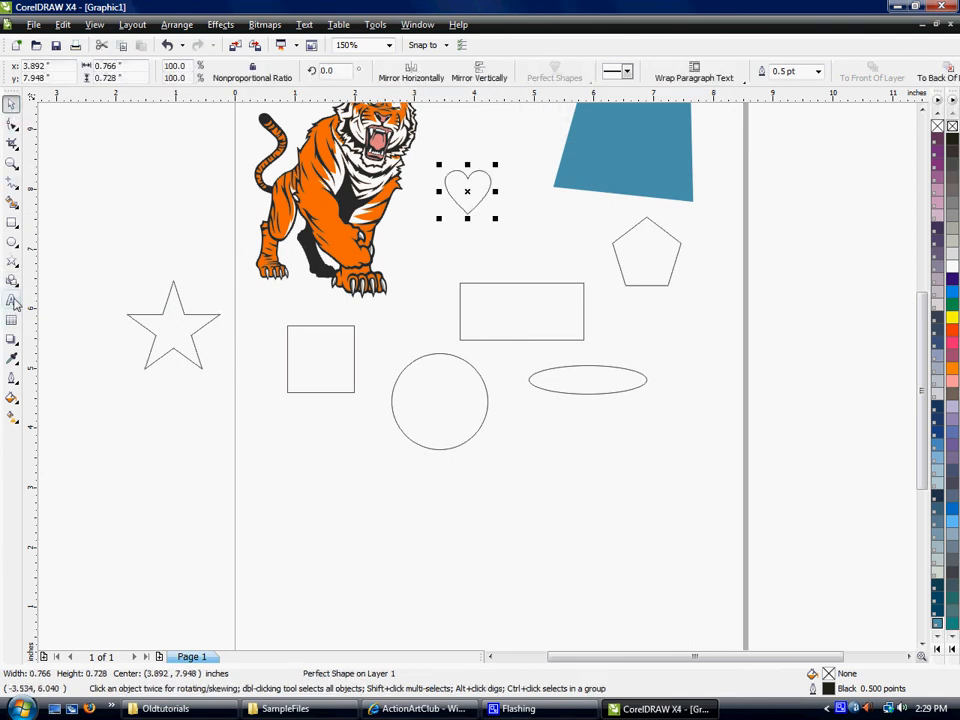
click(276, 432)
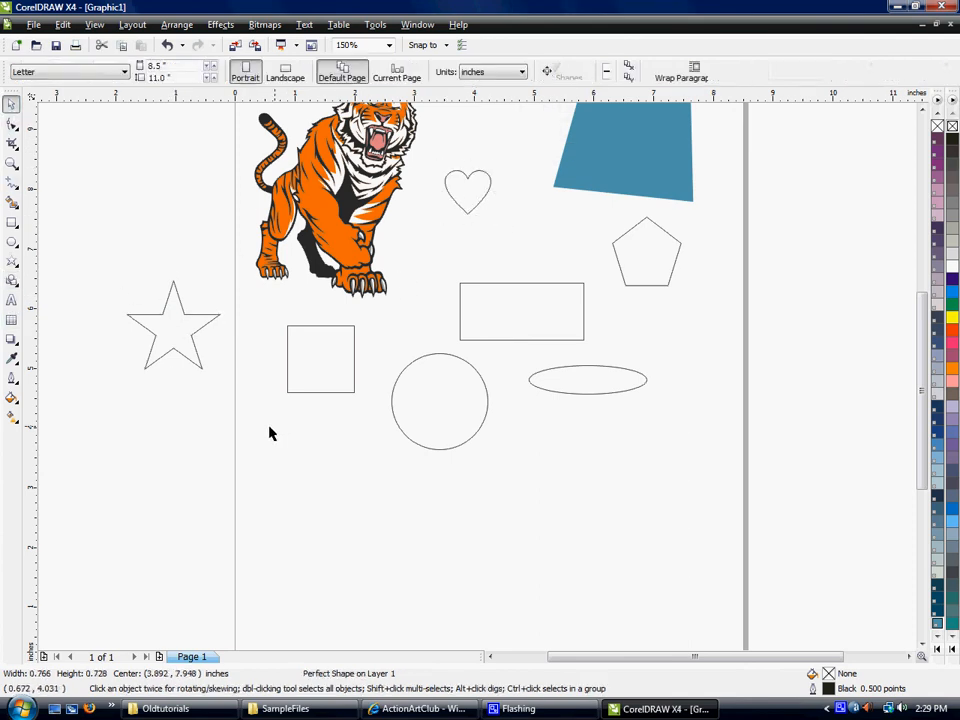
- Add the artistic text TIGERS in 24 pt Arial below the ellipse and select it as an object
click(11, 302)
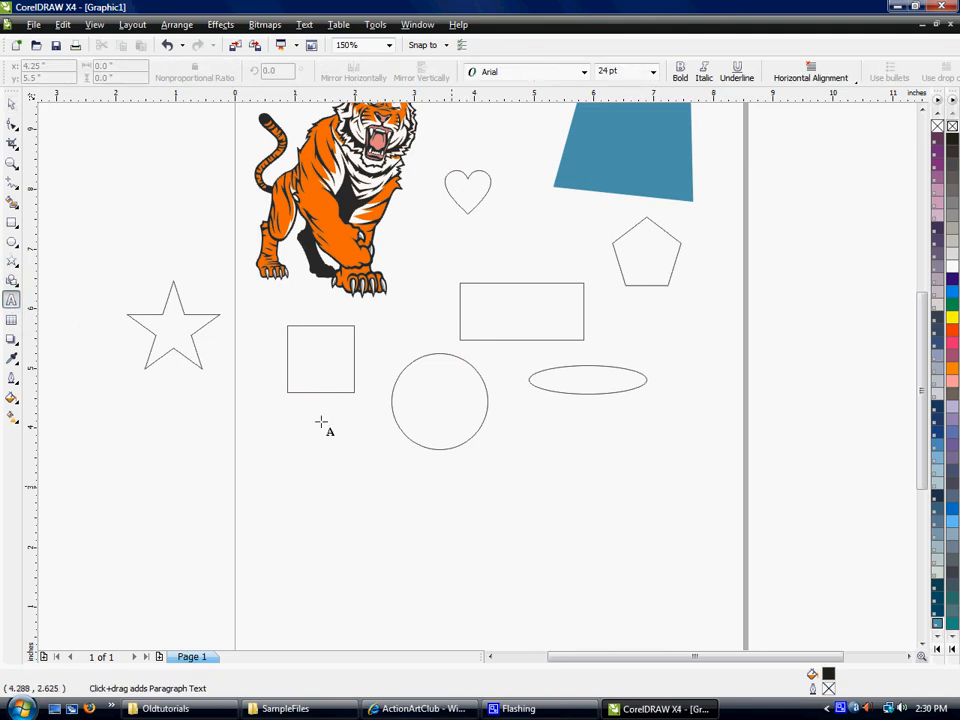
click(512, 482)
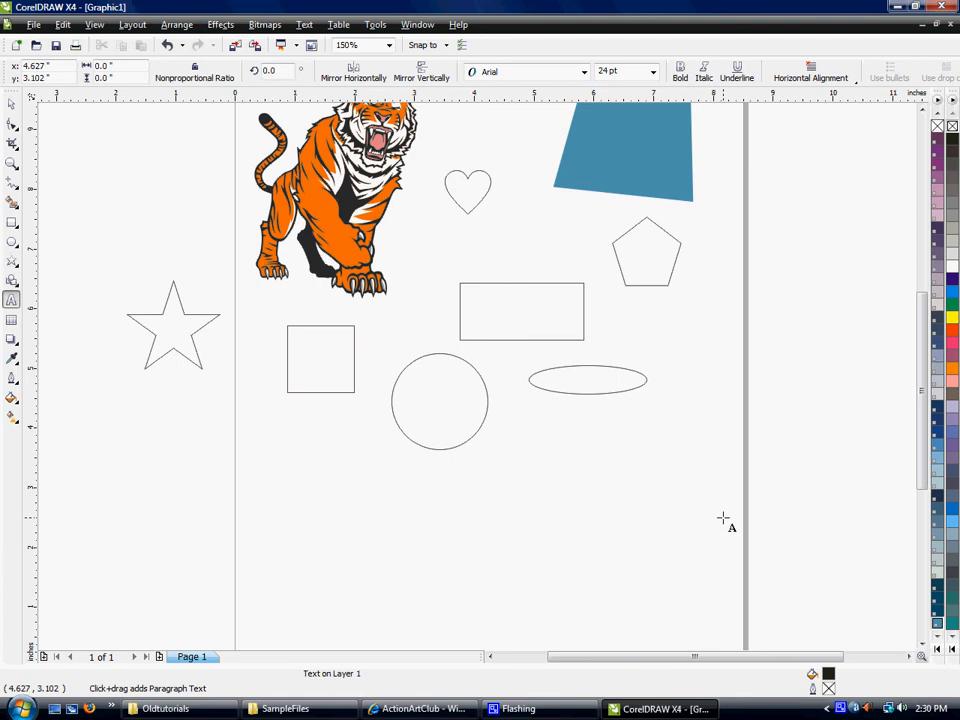
text(TIGERS)
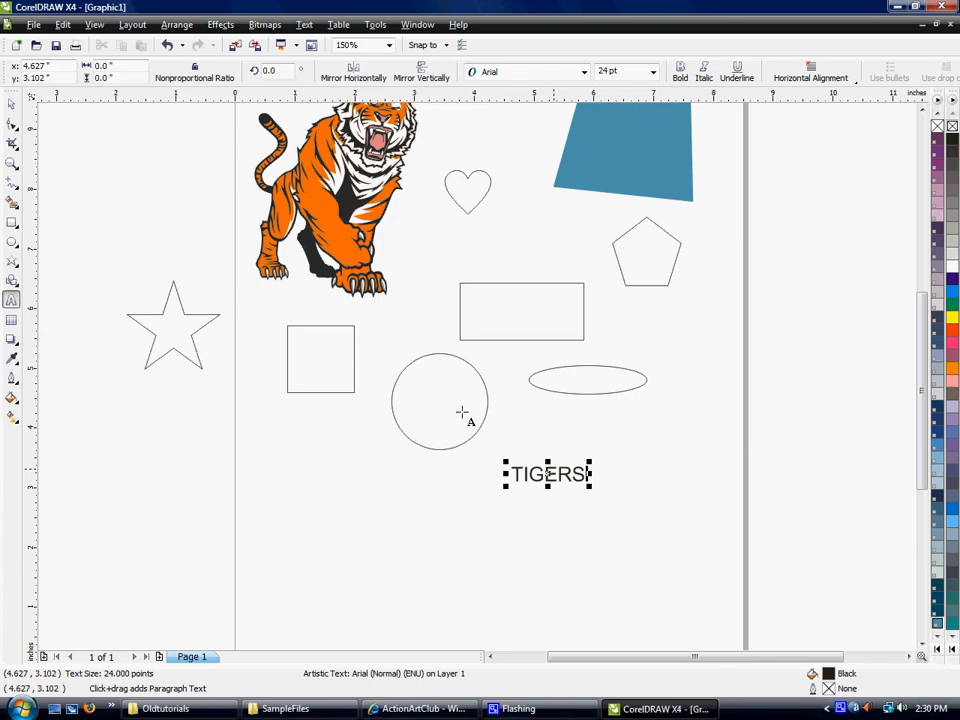
click(11, 106)
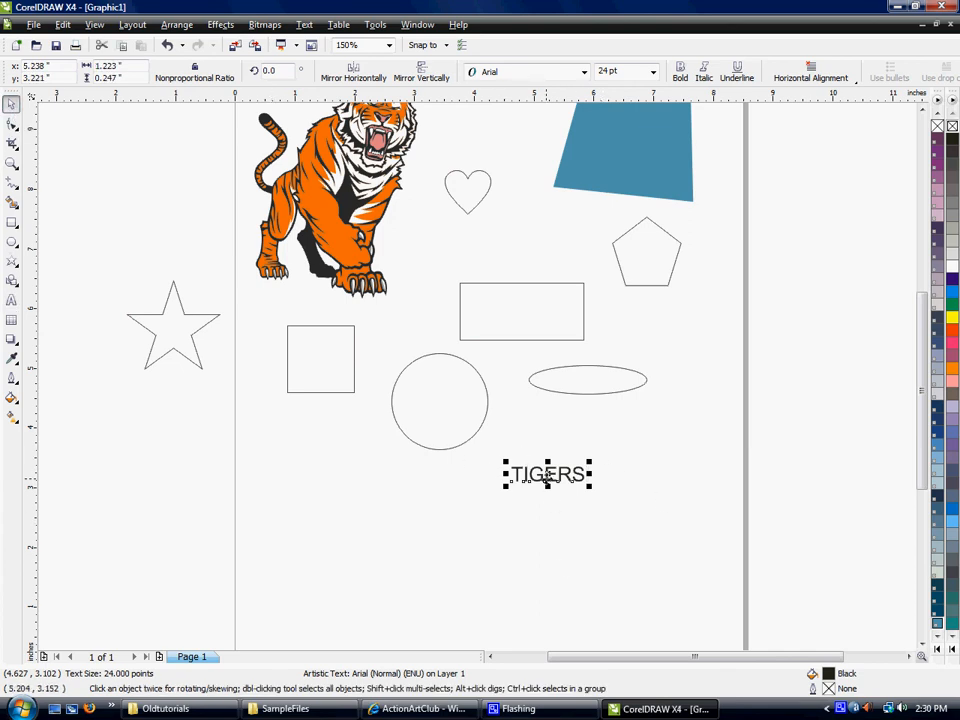
- Set the font of the TIGERS text to Startling
click(566, 77)
click(584, 73)
click(584, 73)
click(584, 73)
click(562, 124)
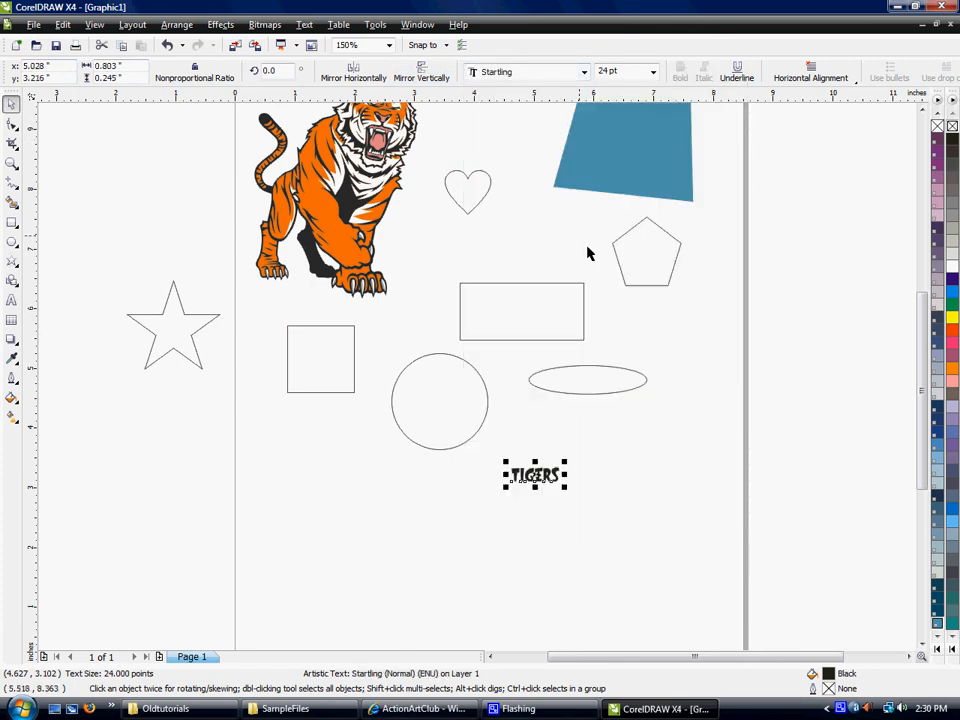
- Set the TIGERS text to 72 pt, enlarge it proportionally to about 3.92 by 1.19 inches, and move it lower below the ellipse
click(651, 74)
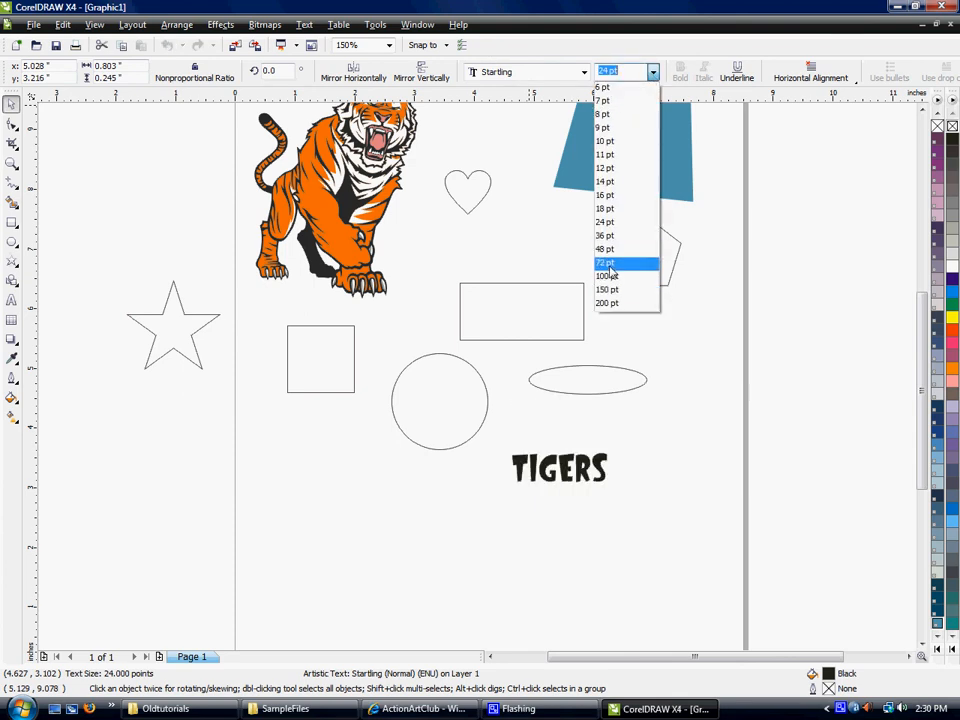
click(607, 264)
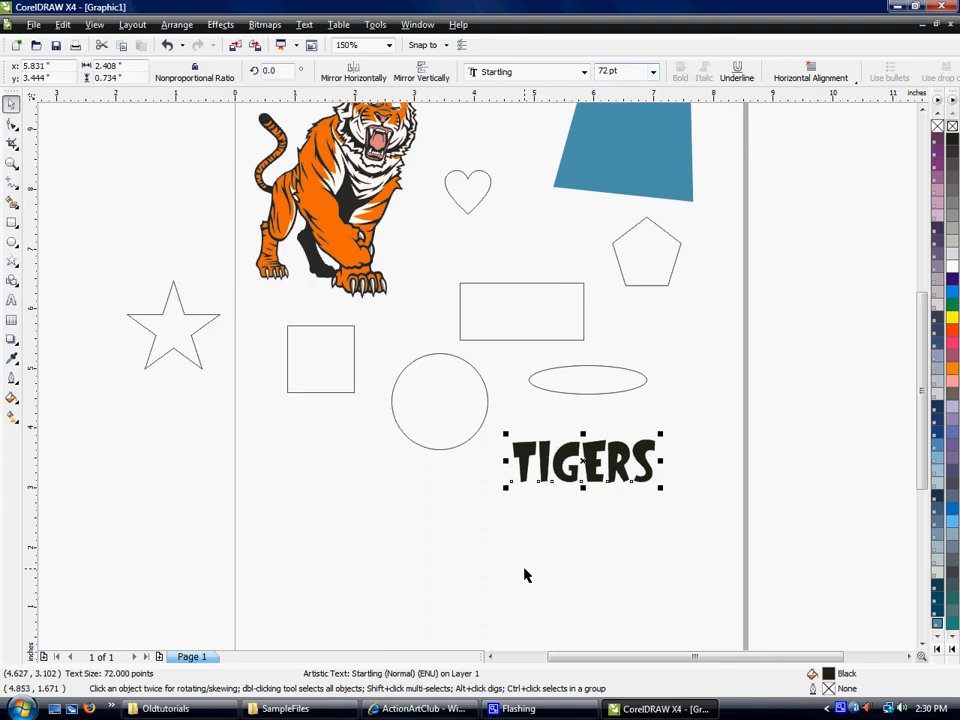
drag(659, 435, 722, 386)
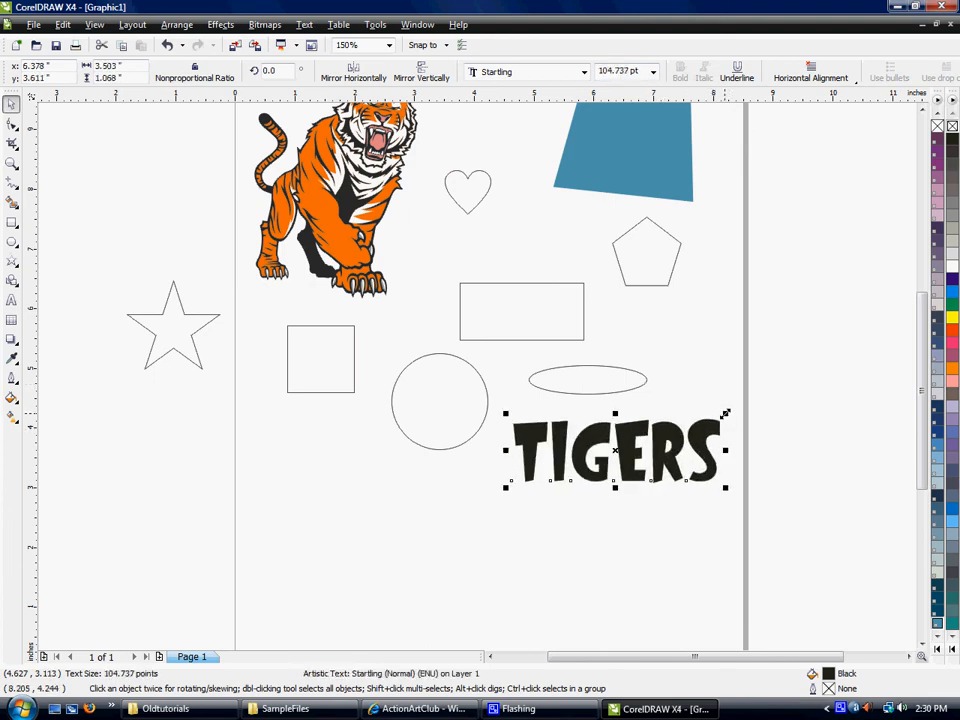
drag(505, 489, 481, 501)
drag(508, 442, 500, 470)
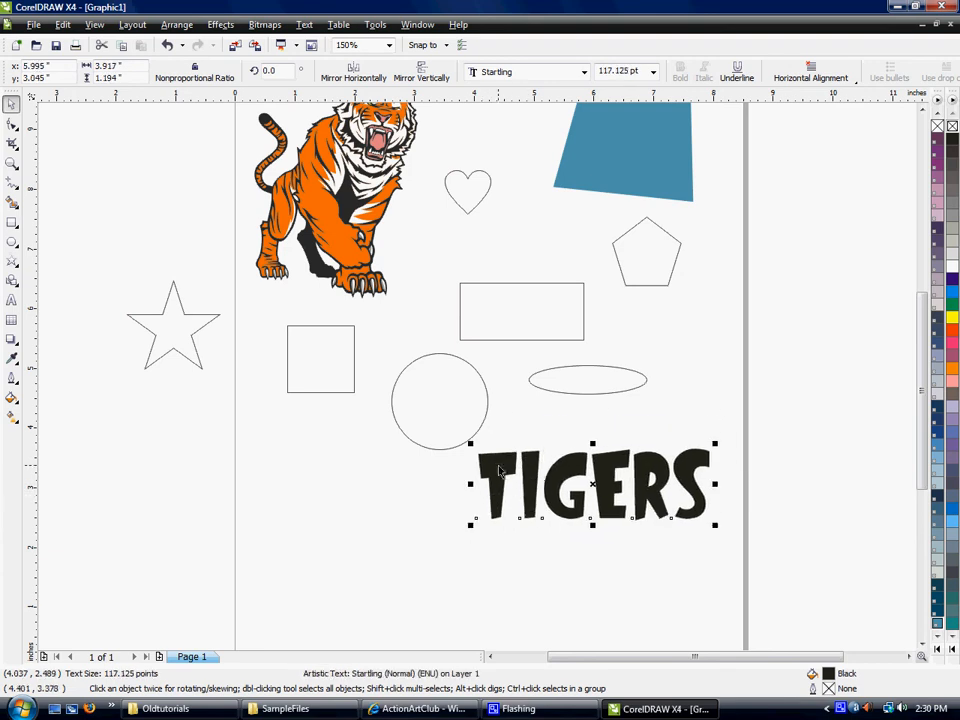
- Rotate the TIGERS text counterclockwise by about 6.1 degrees and deselect it
click(590, 479)
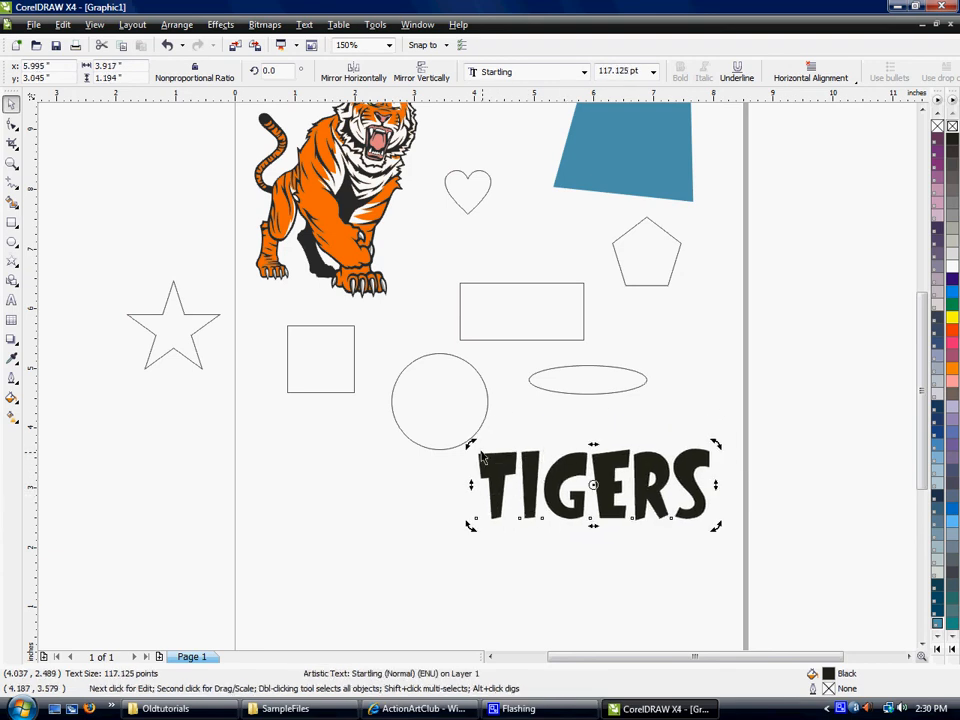
drag(471, 441, 456, 454)
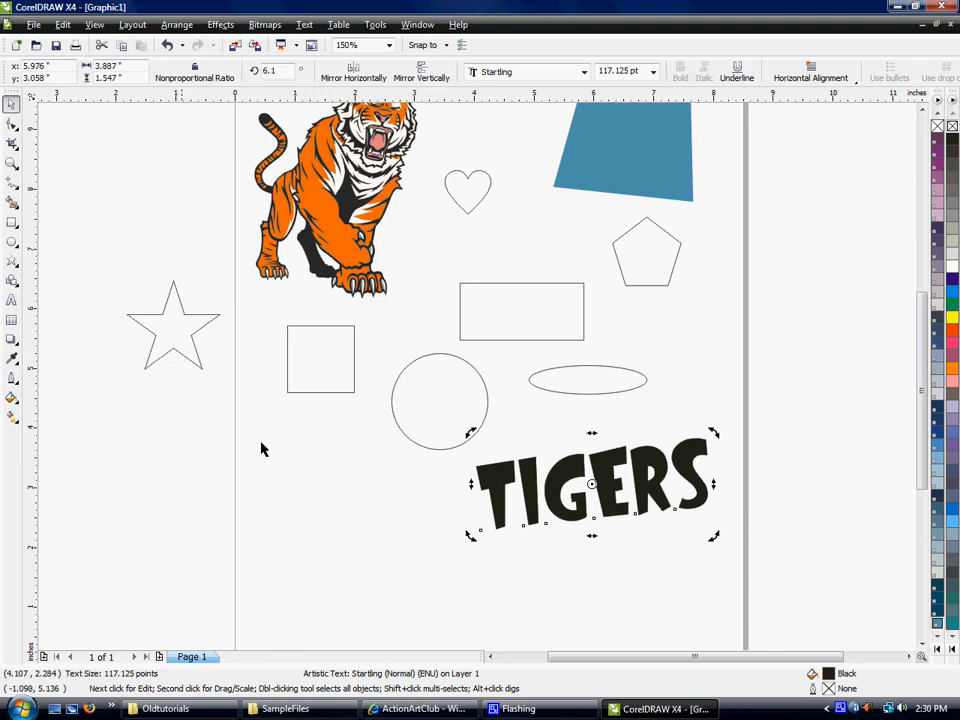
click(365, 472)
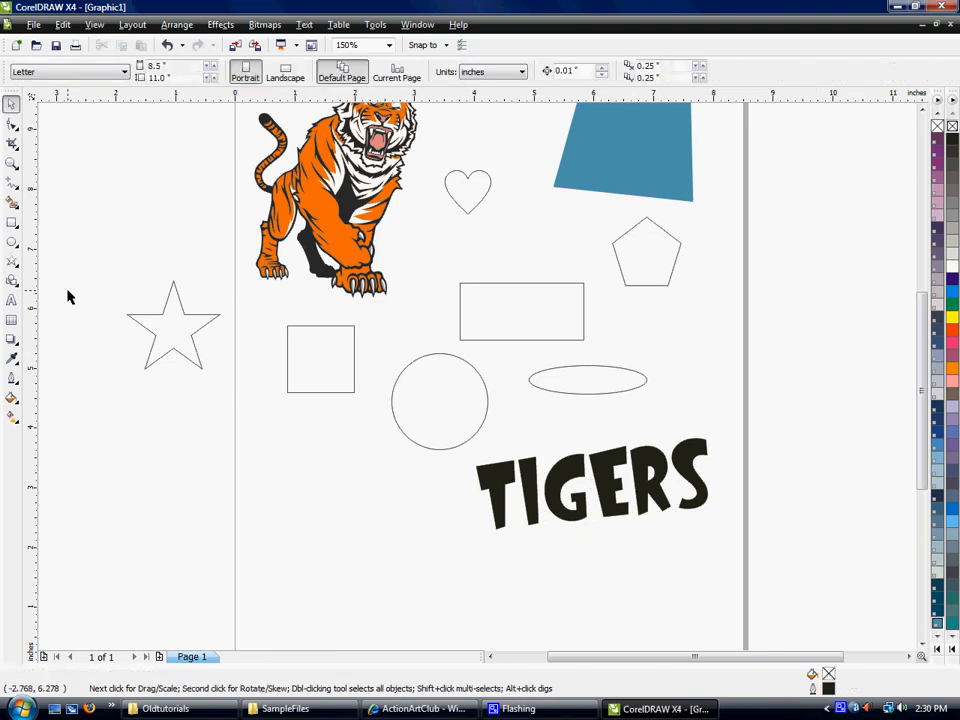
click(11, 341)
click(11, 341)
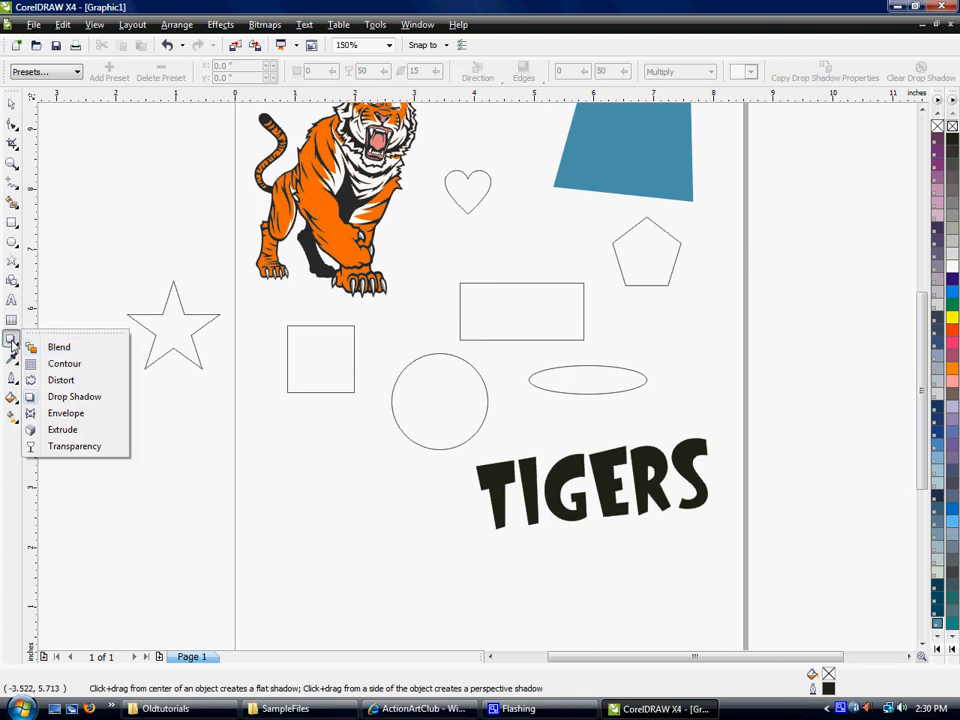
click(60, 397)
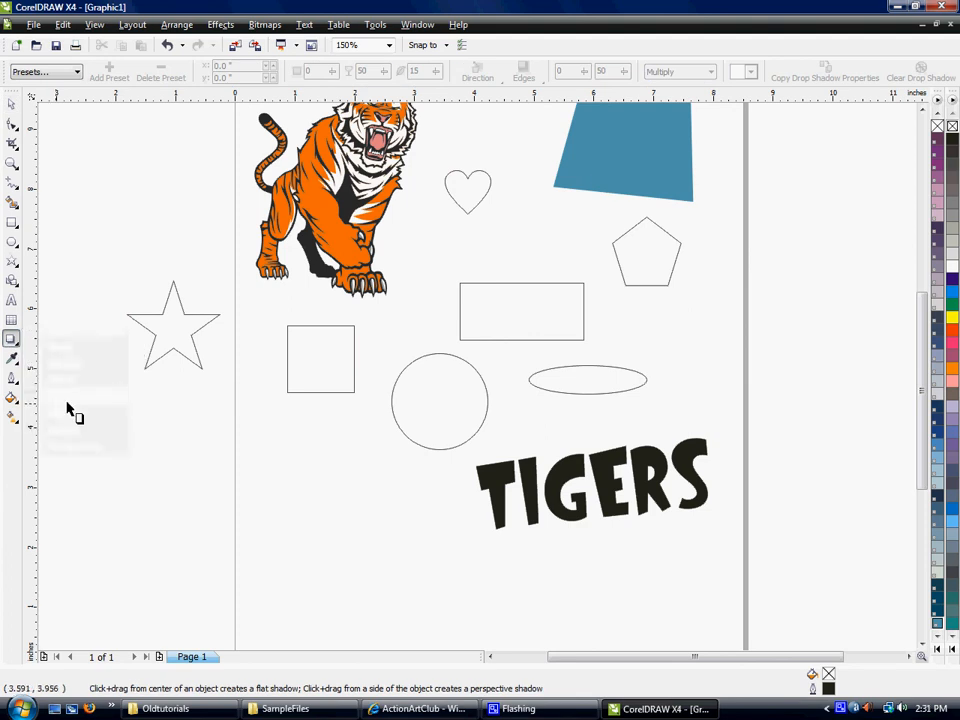
click(11, 341)
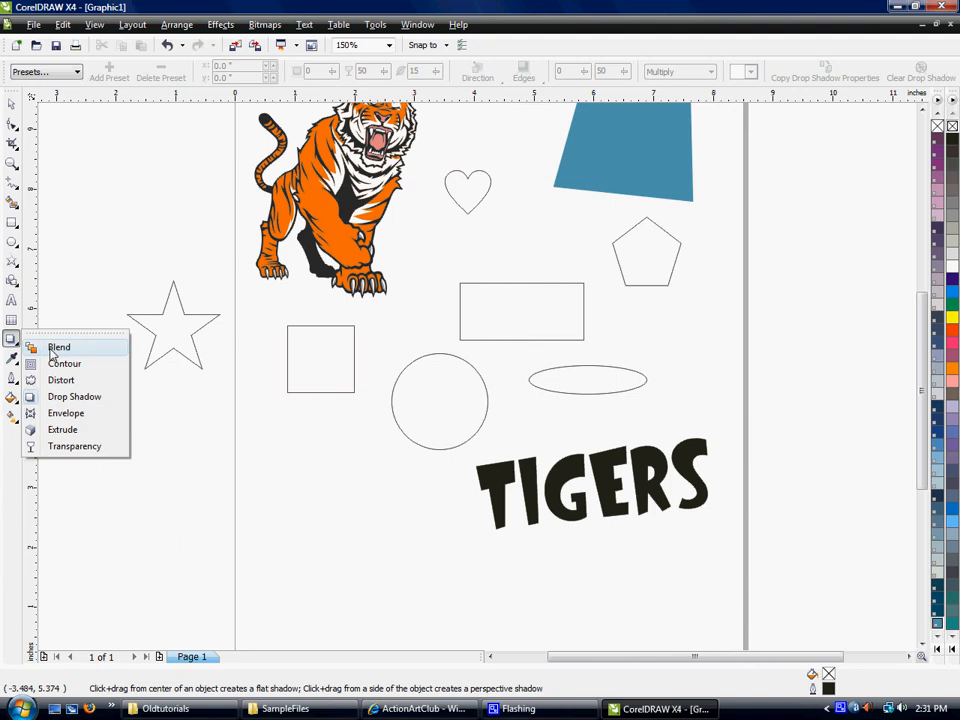
click(57, 348)
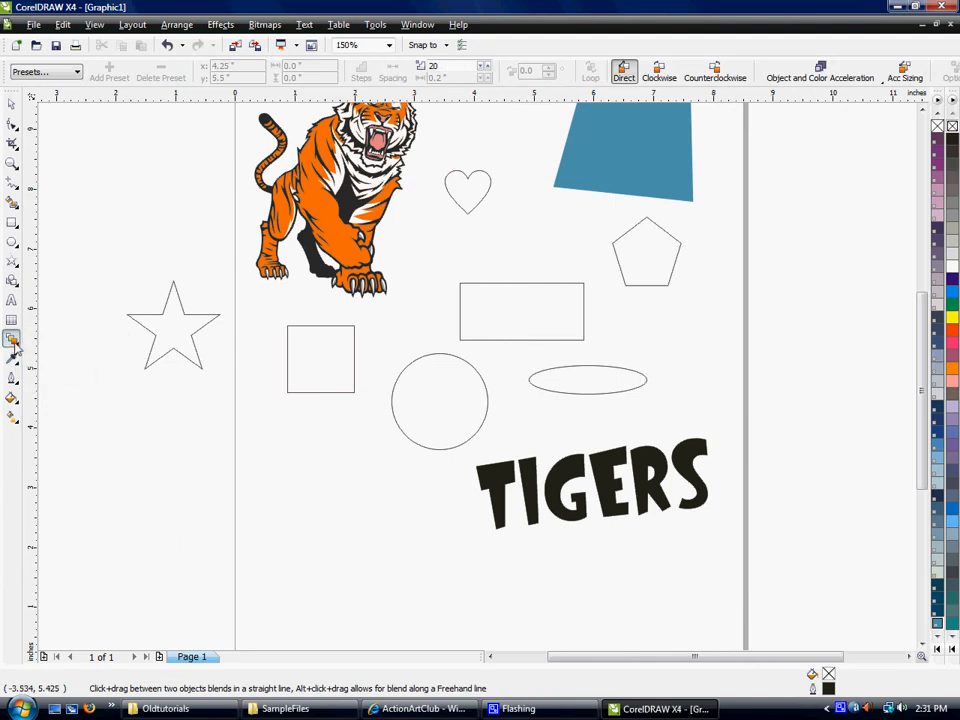
- Add a drop shadow to the TIGERS text from its center, offset about 0.222 inches horizontally and -0.071 inches vertically
click(12, 342)
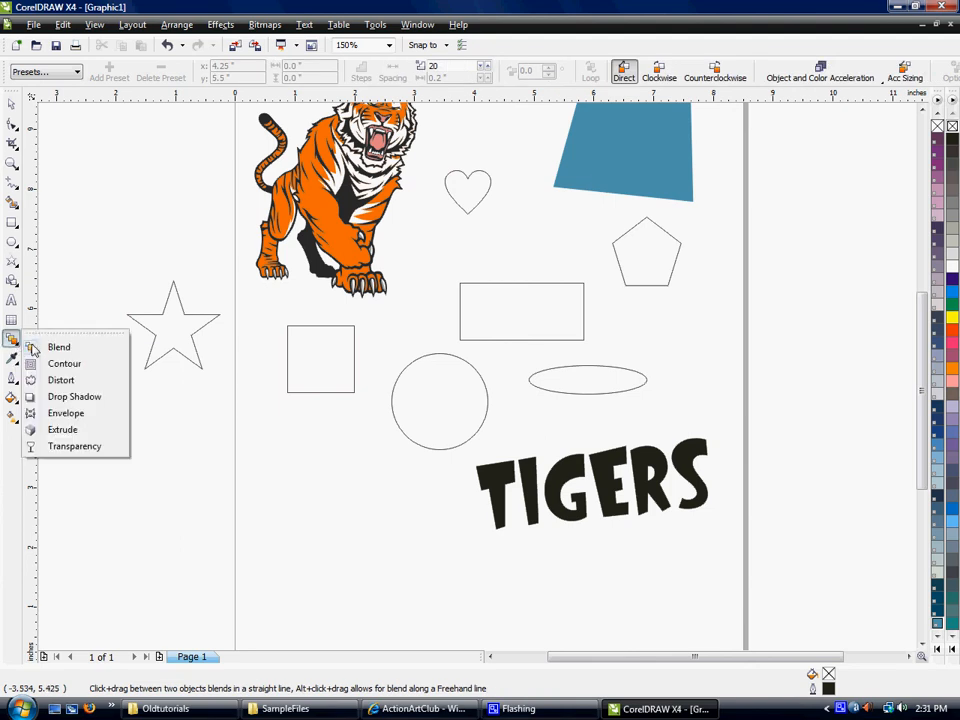
click(74, 397)
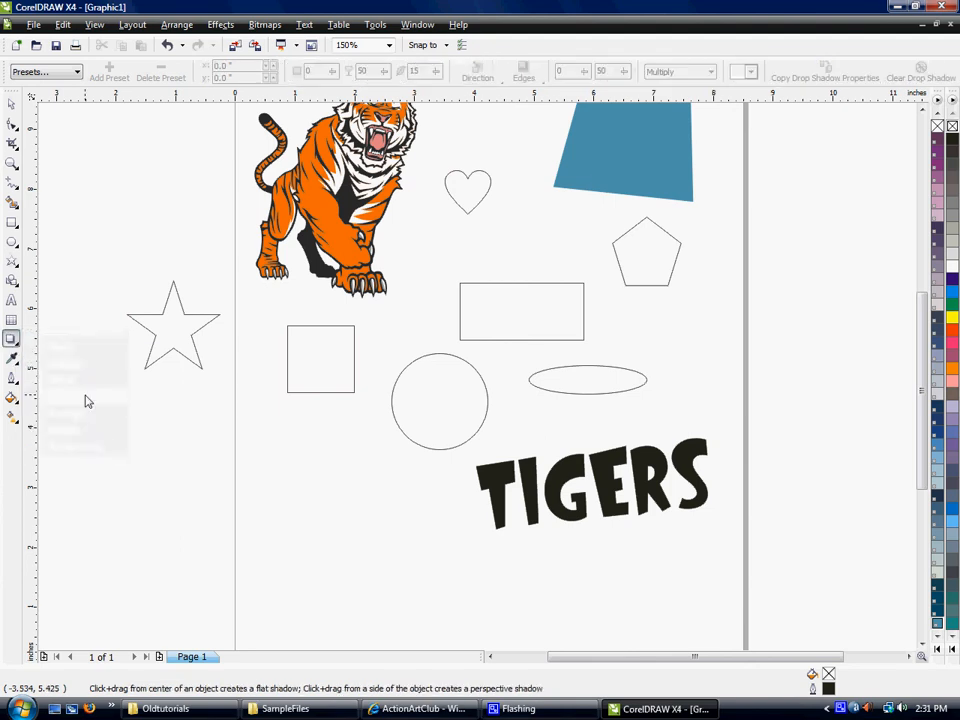
click(499, 496)
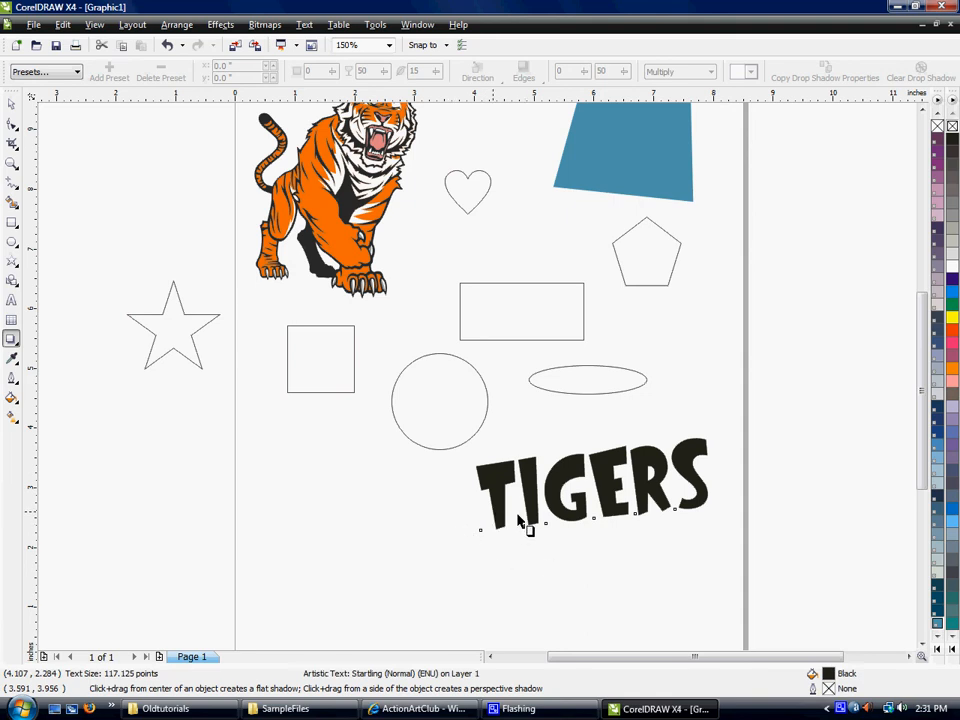
drag(535, 511, 716, 496)
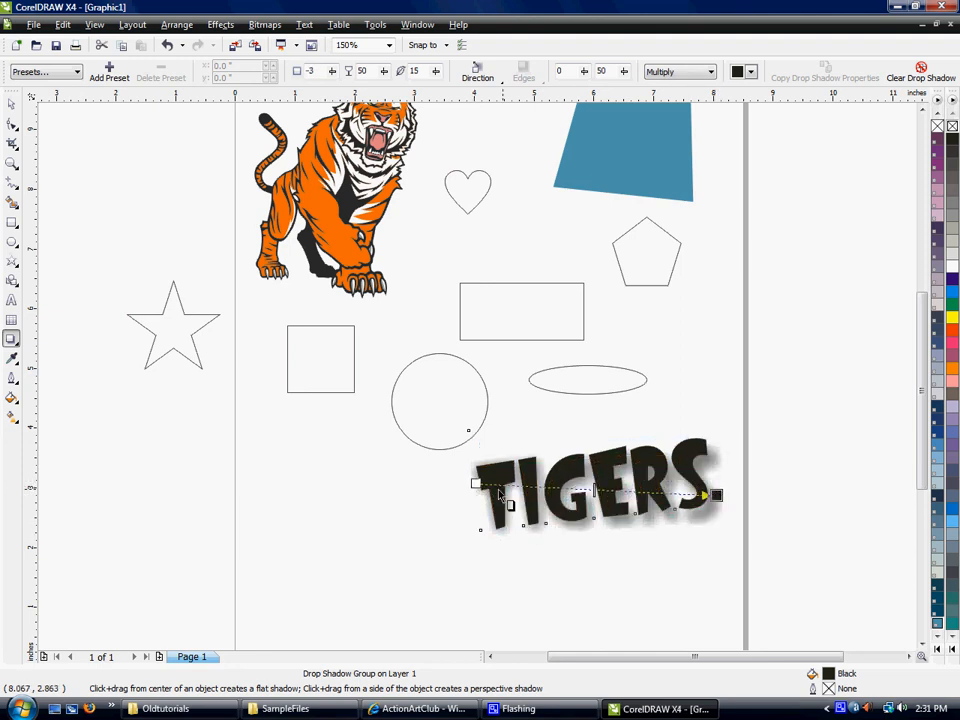
drag(476, 485, 592, 486)
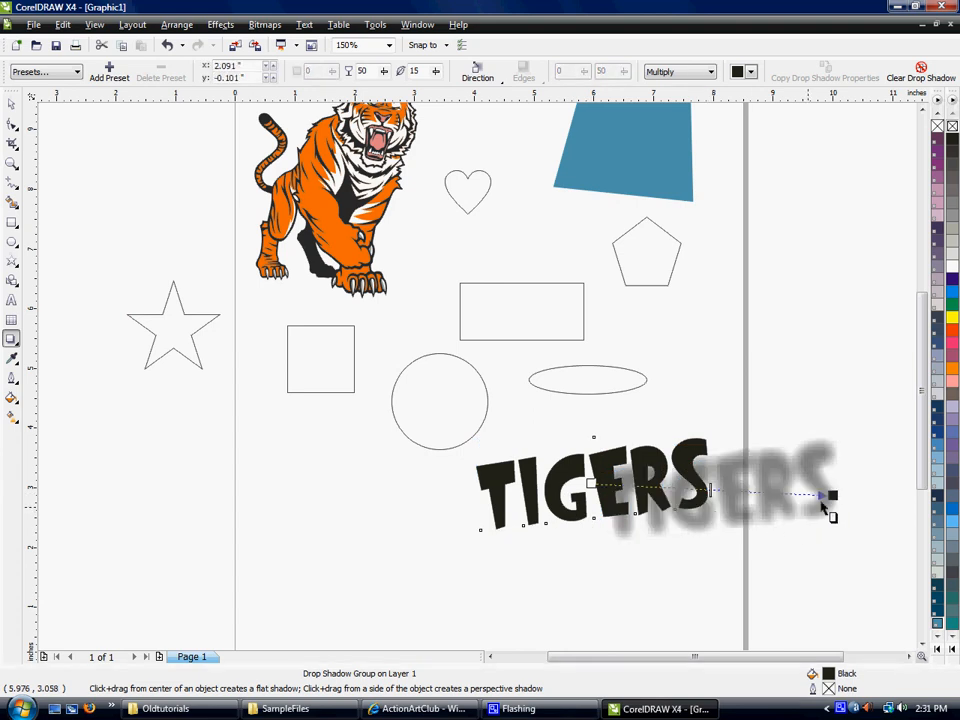
drag(829, 497, 720, 523)
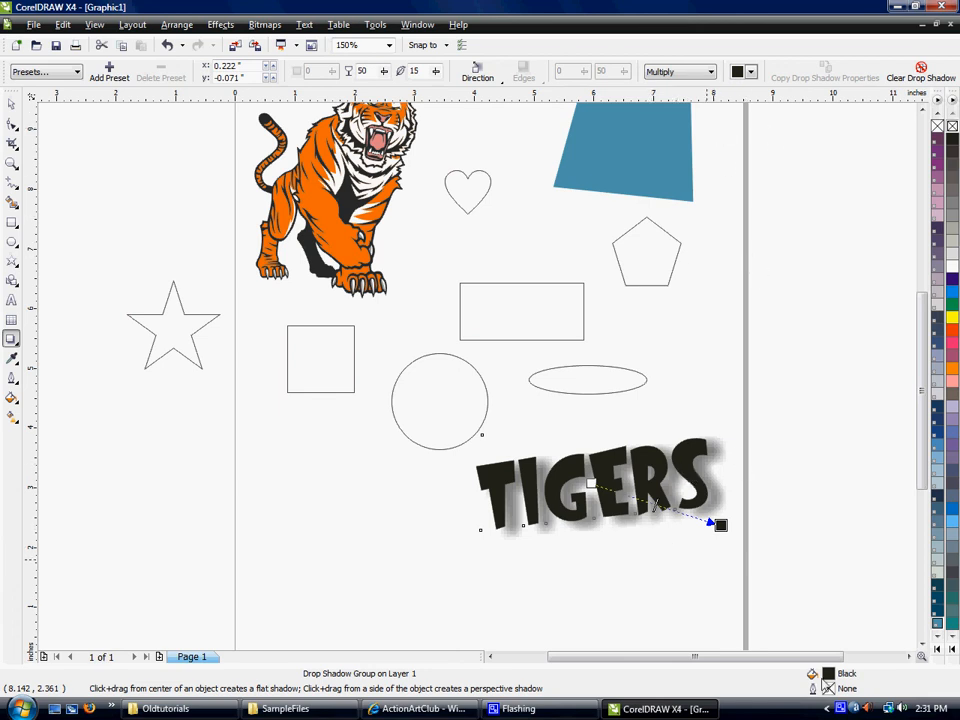
- Fill the shadowed TIGERS text with PANTONE Process Black
click(937, 650)
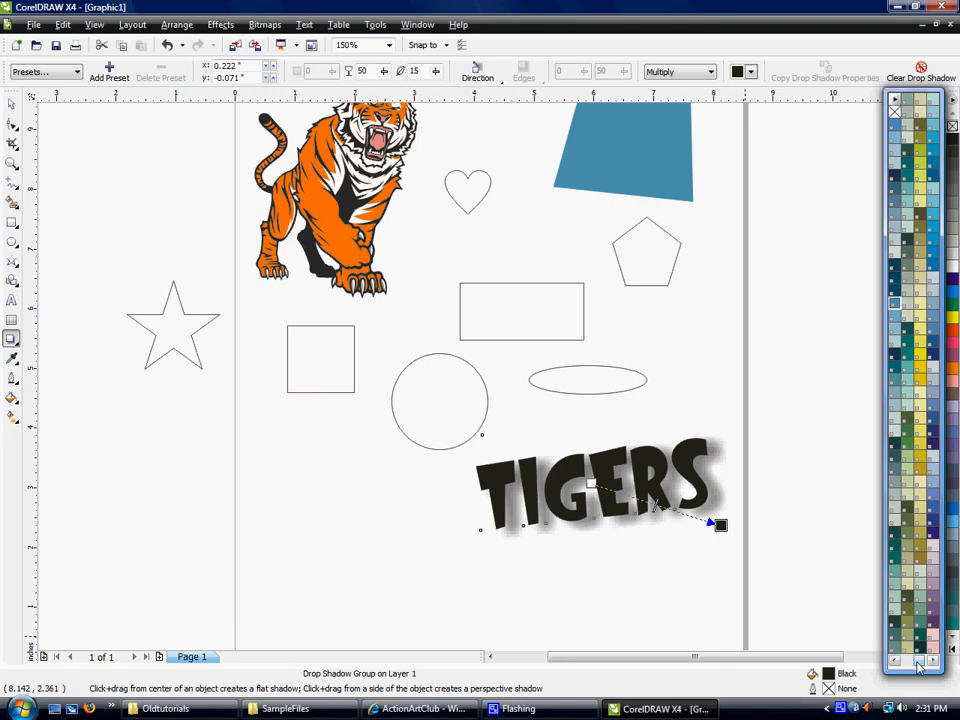
scroll(916, 205, down, 3)
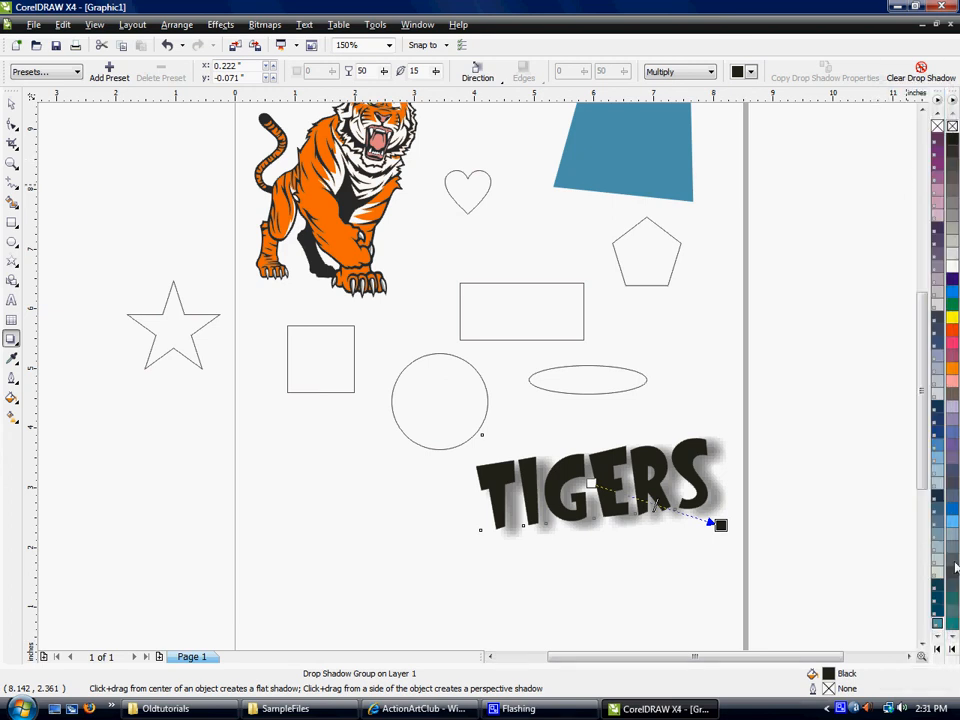
click(937, 650)
drag(921, 661, 896, 658)
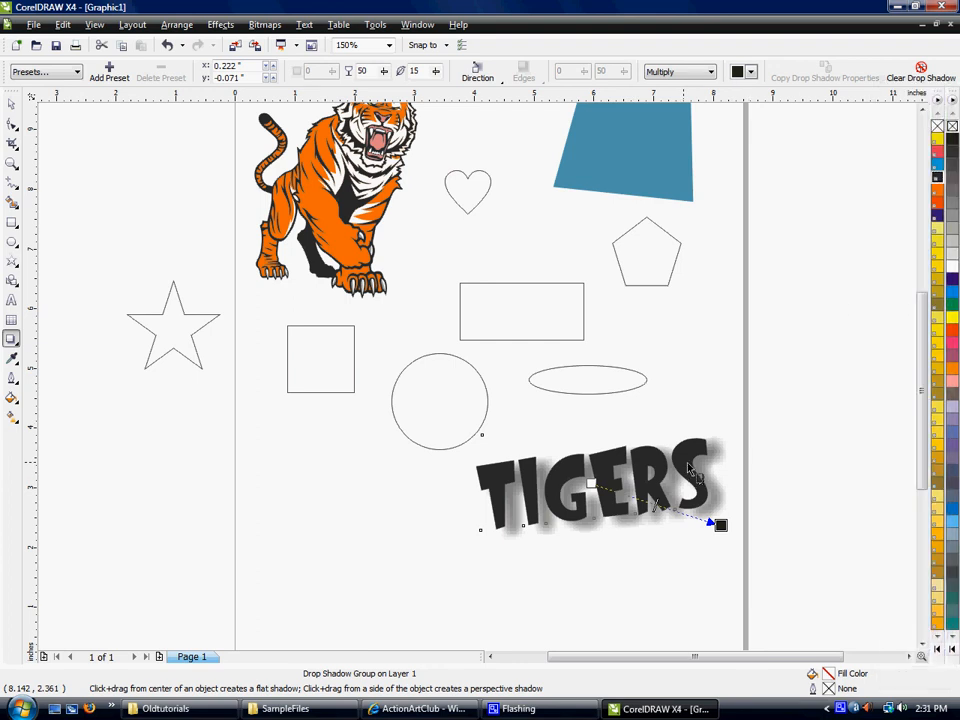
- Set the drop shadow color to PANTONE Process Black CV from the PANTONE Matching System palette, and deselect the text
click(755, 71)
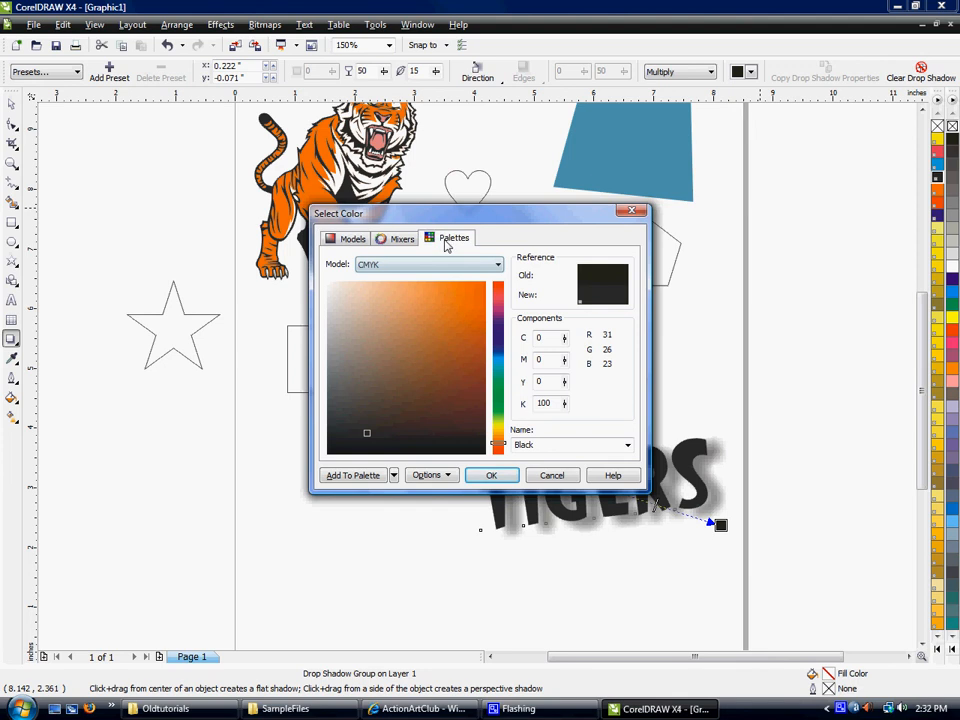
click(446, 242)
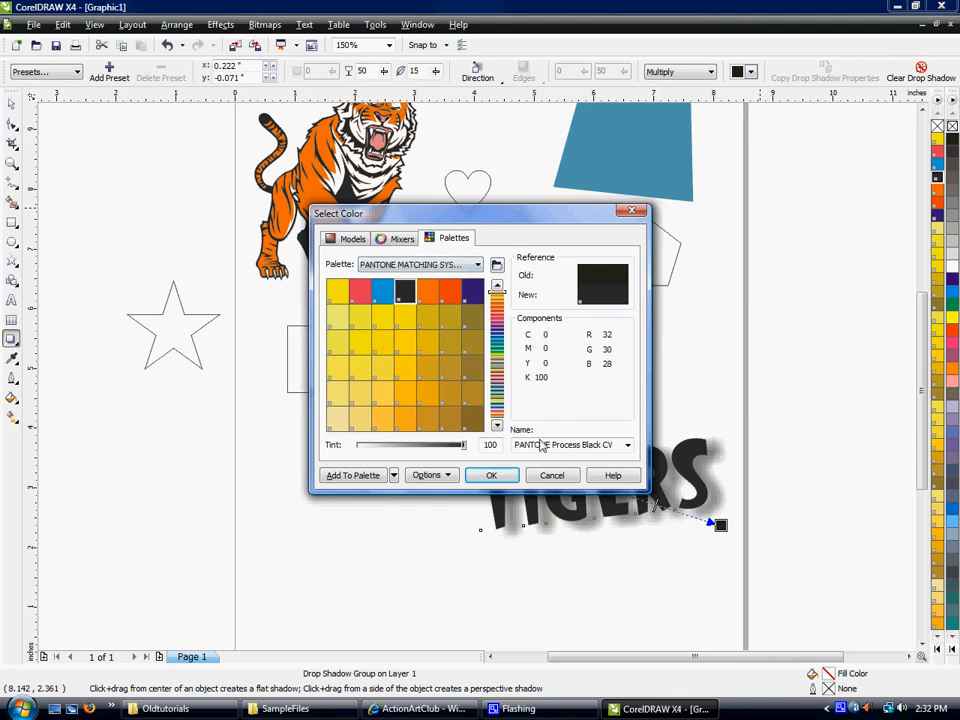
click(497, 477)
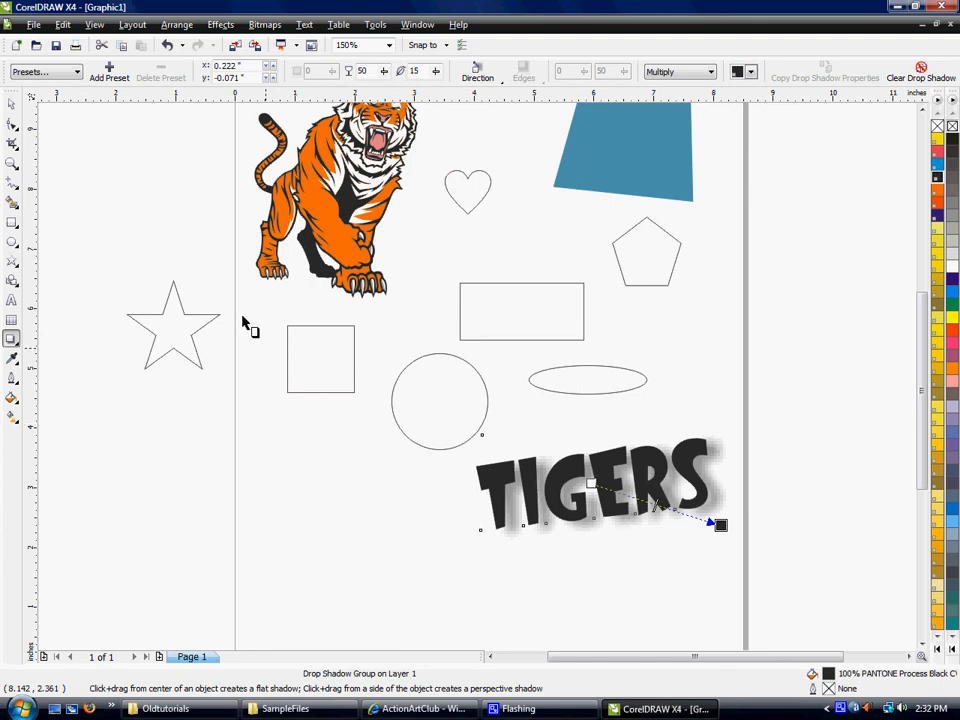
click(12, 106)
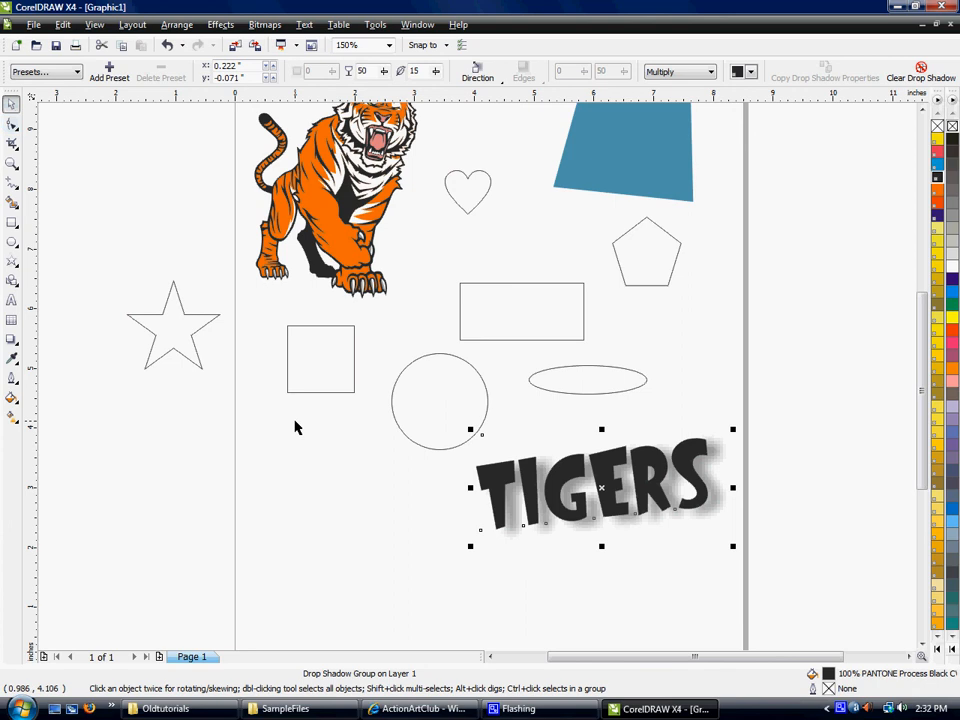
click(300, 480)
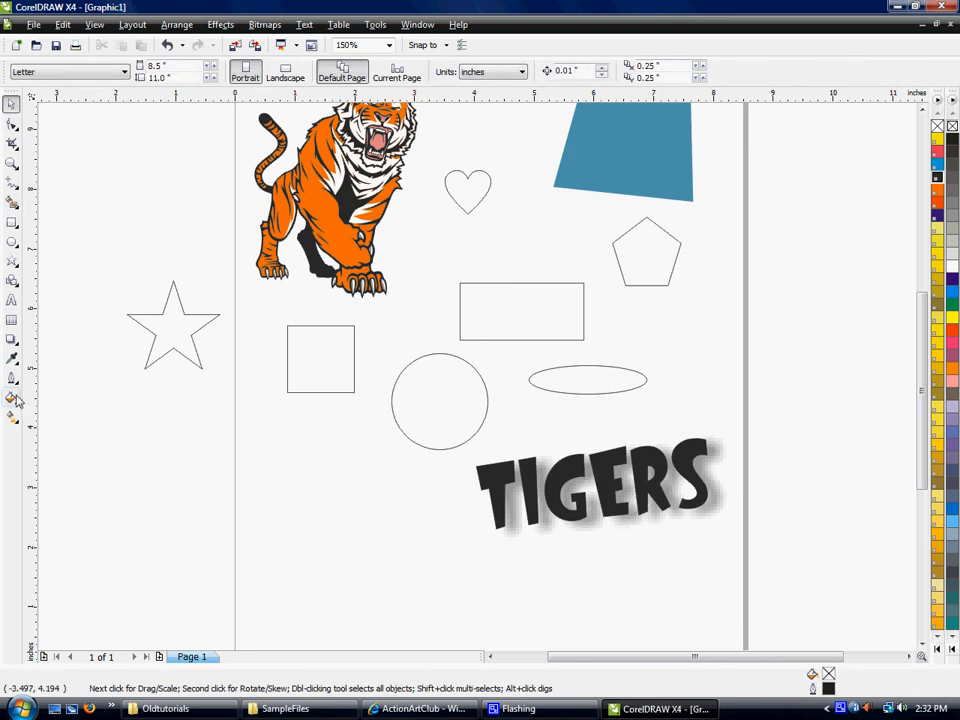
click(13, 342)
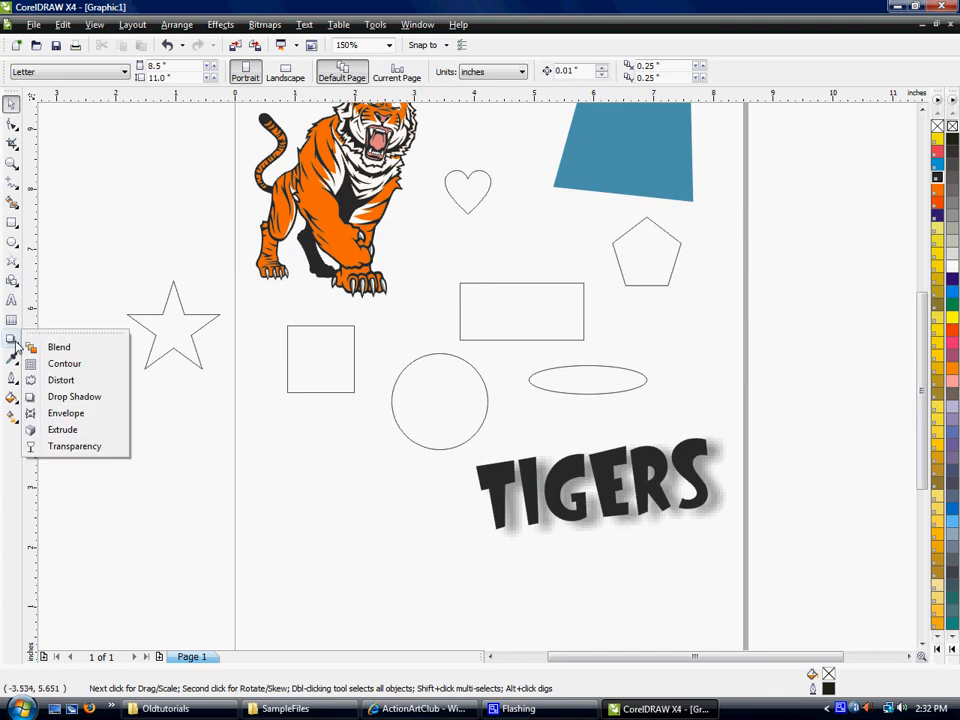
click(84, 418)
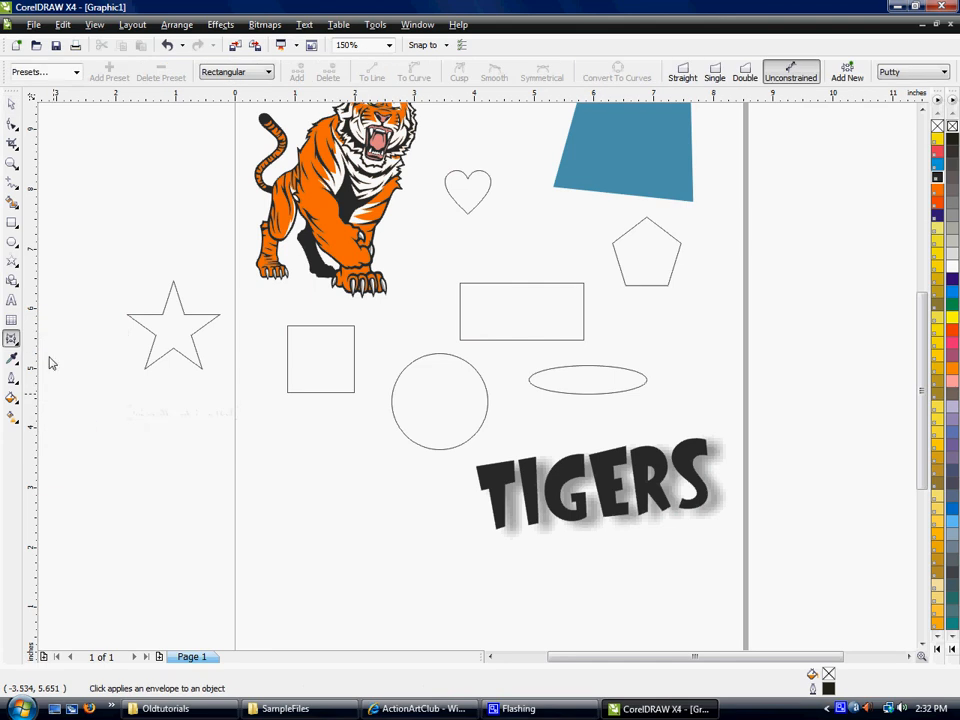
click(11, 105)
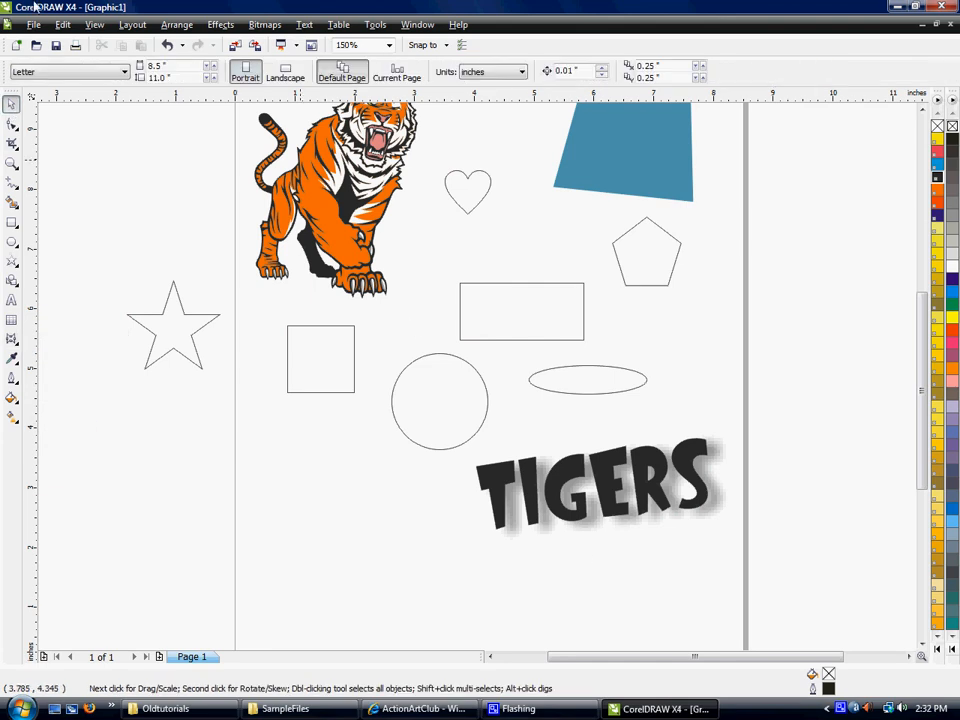
- Undo the recoloring, drop shadow and rotation of the TIGERS text, and deselect it
click(62, 24)
click(80, 40)
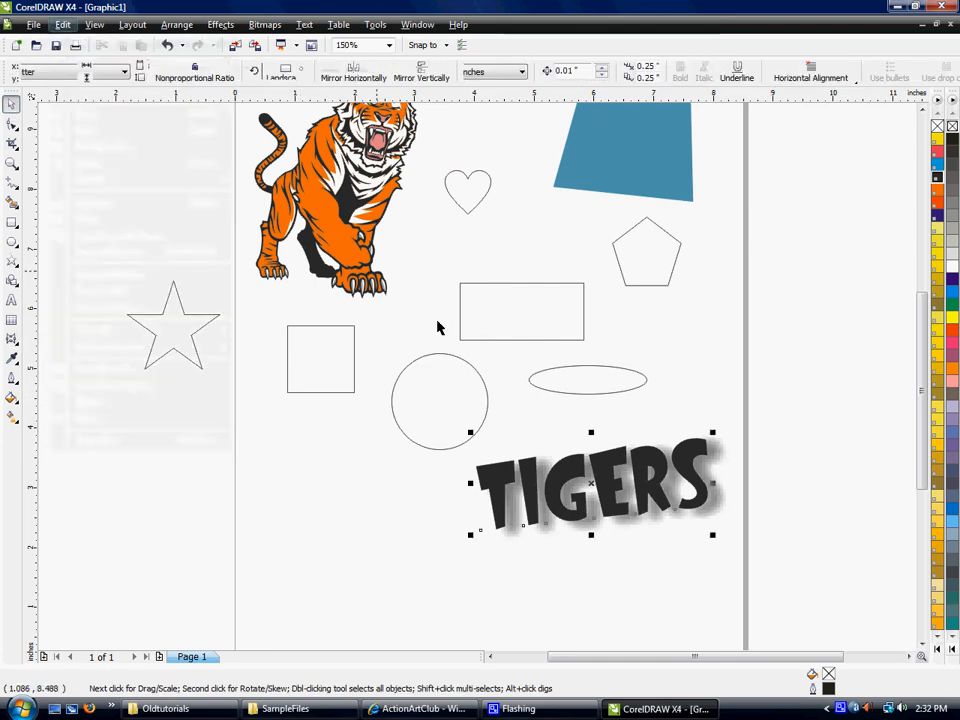
key(ctrl+z)
key(ctrl+z)
key(ctrl+z)
key(ctrl+z)
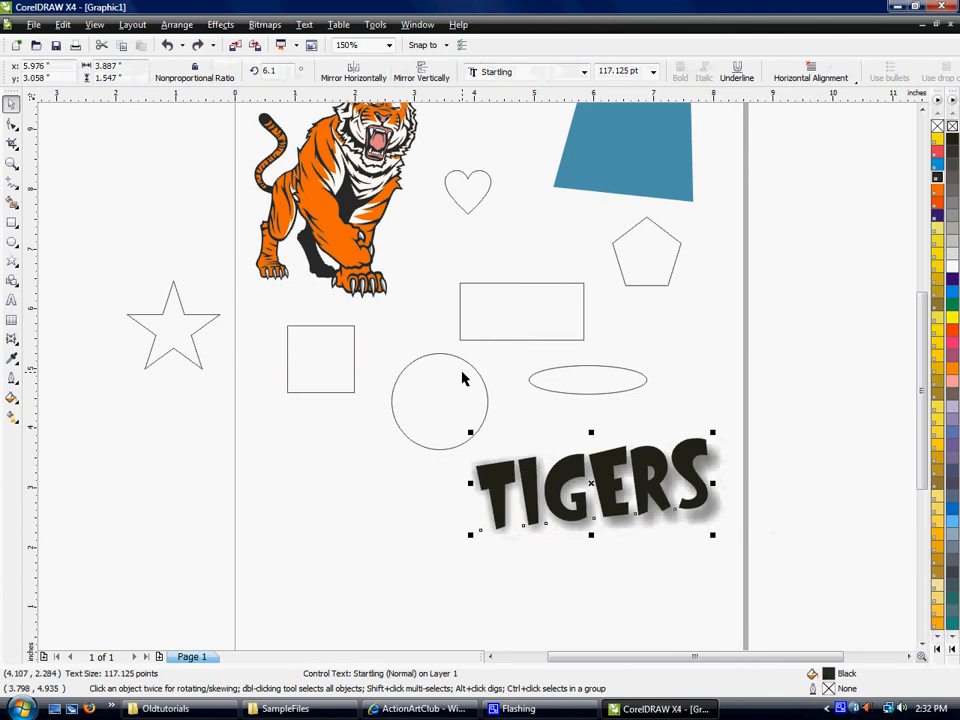
key(ctrl+z)
key(ctrl+z)
click(537, 431)
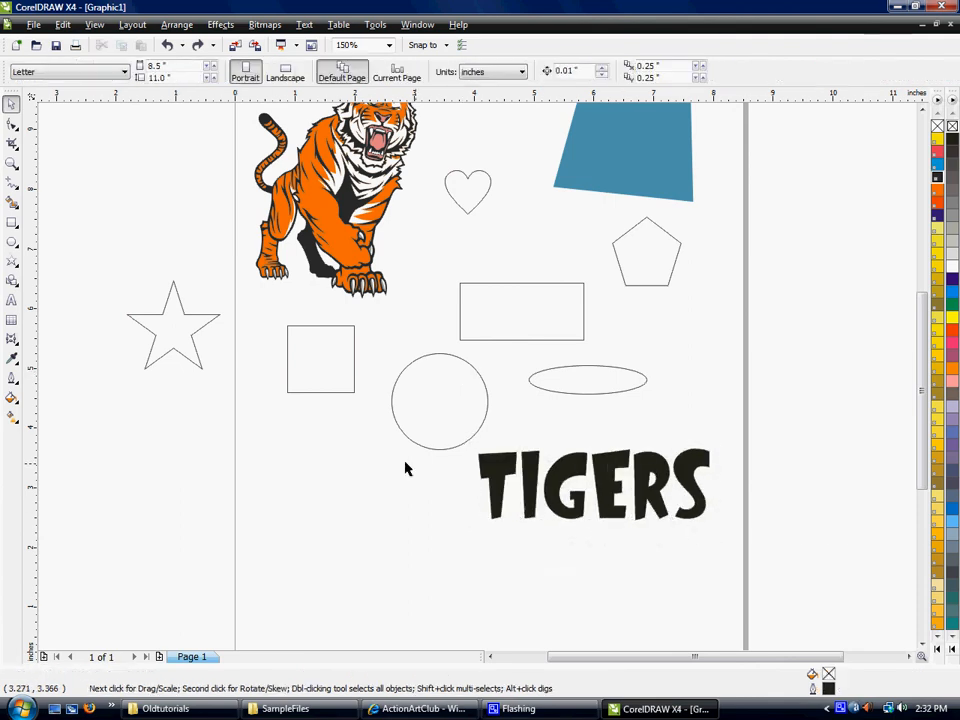
- Apply an interactive envelope to the TIGERS text and set its mode to Single Arc
click(11, 341)
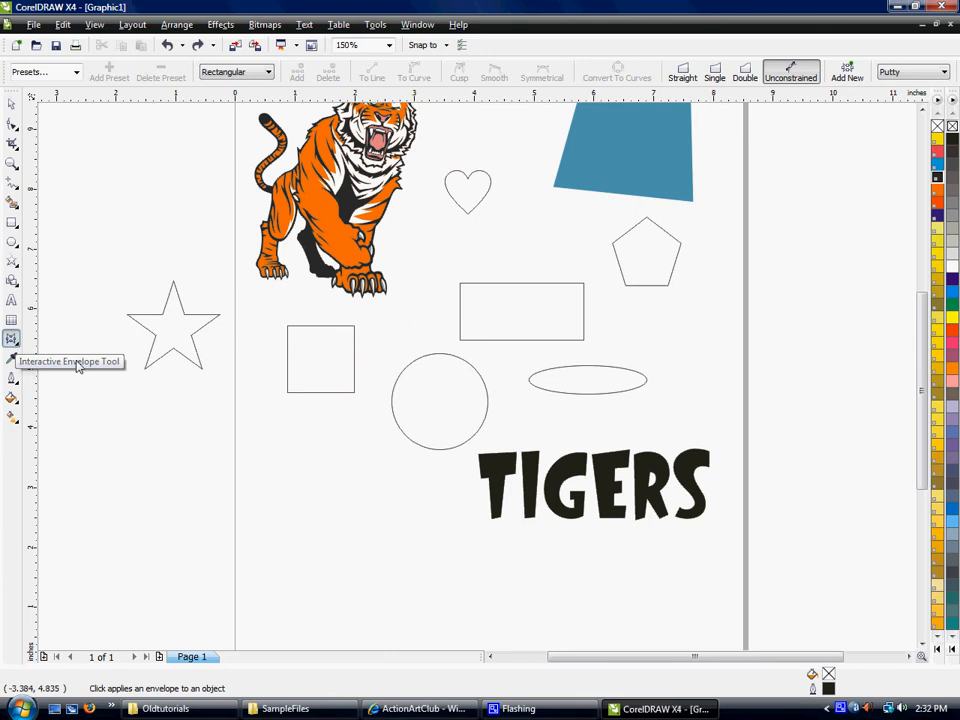
click(549, 489)
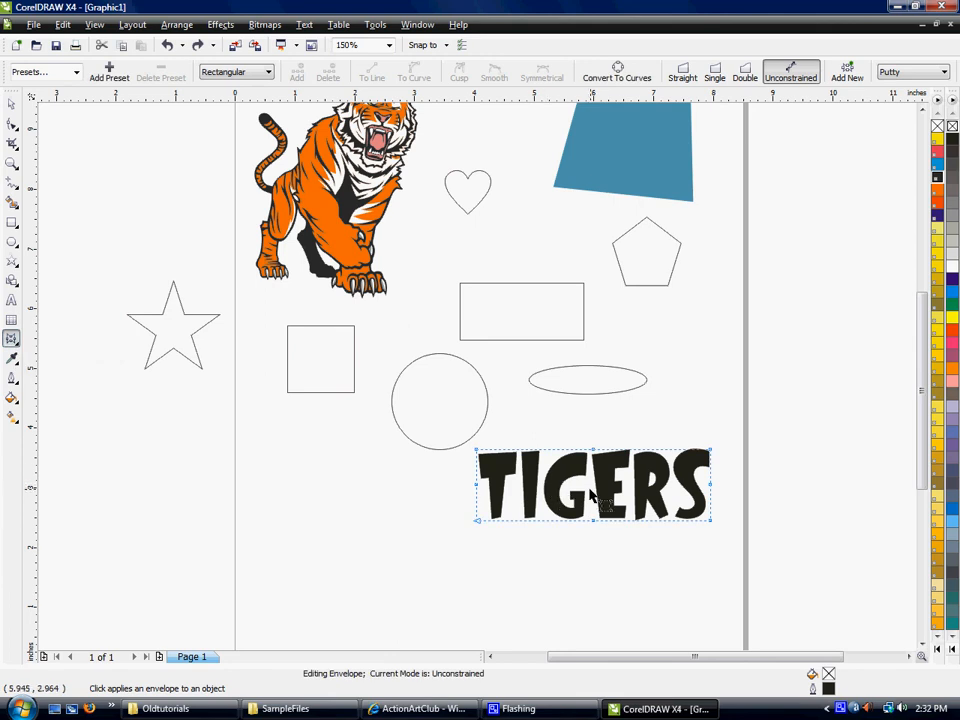
scroll(610, 510, up, 1)
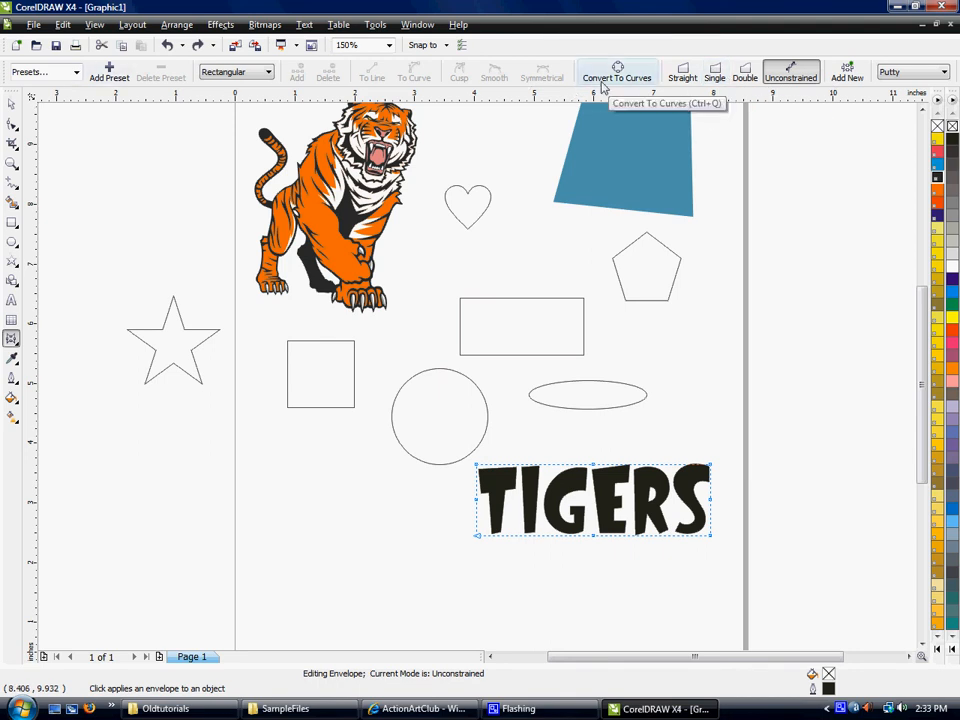
click(716, 74)
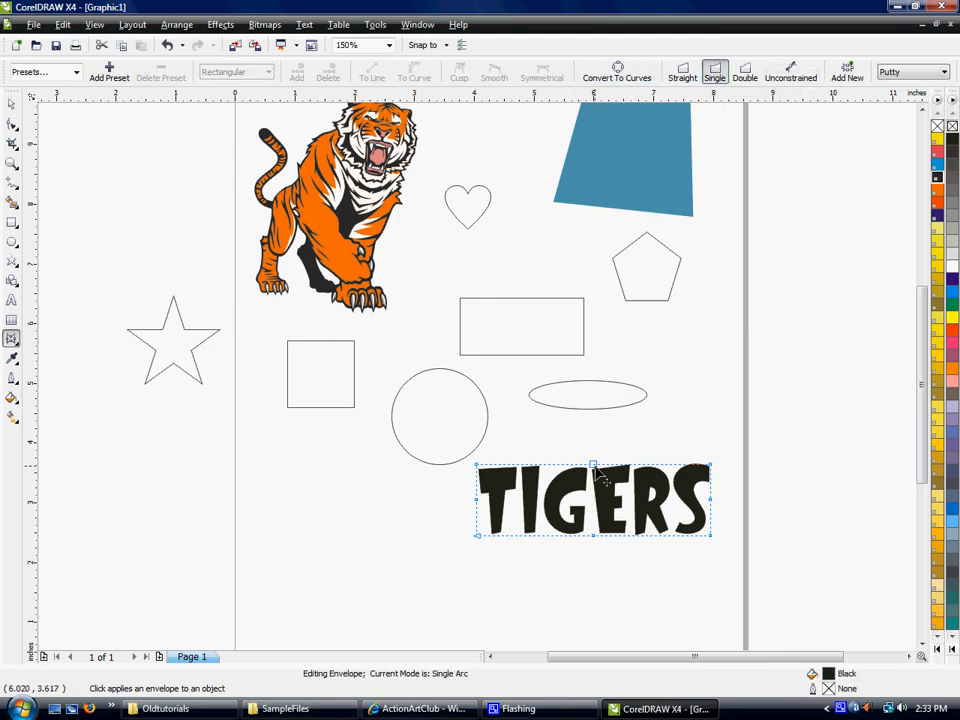
- Try arching the top and bottom edges of the TIGERS envelope upward one at a time, and undo both bends
drag(596, 470, 599, 428)
drag(595, 537, 595, 514)
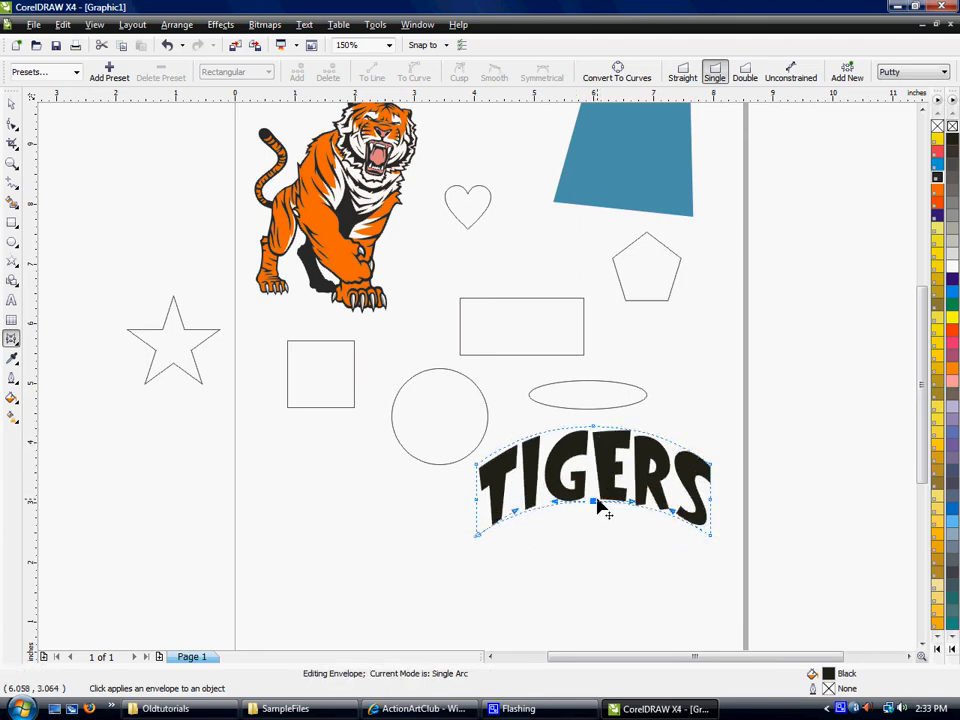
key(ctrl+z)
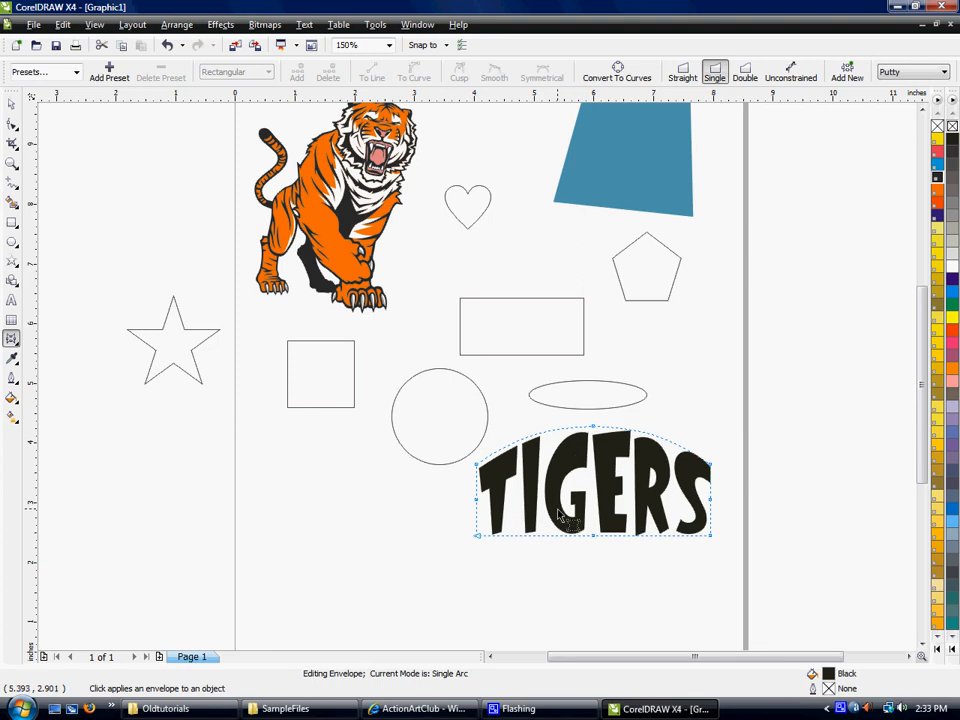
key(ctrl+z)
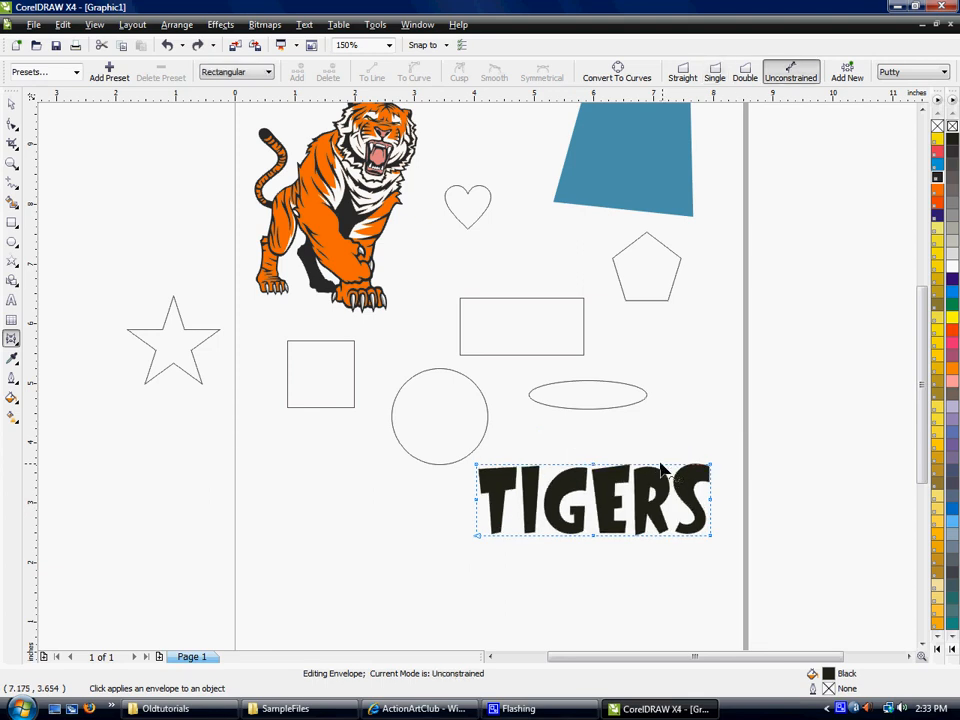
- Try arching both envelope edges of the TIGERS text upward together in Single Arc mode, and undo the change
click(714, 72)
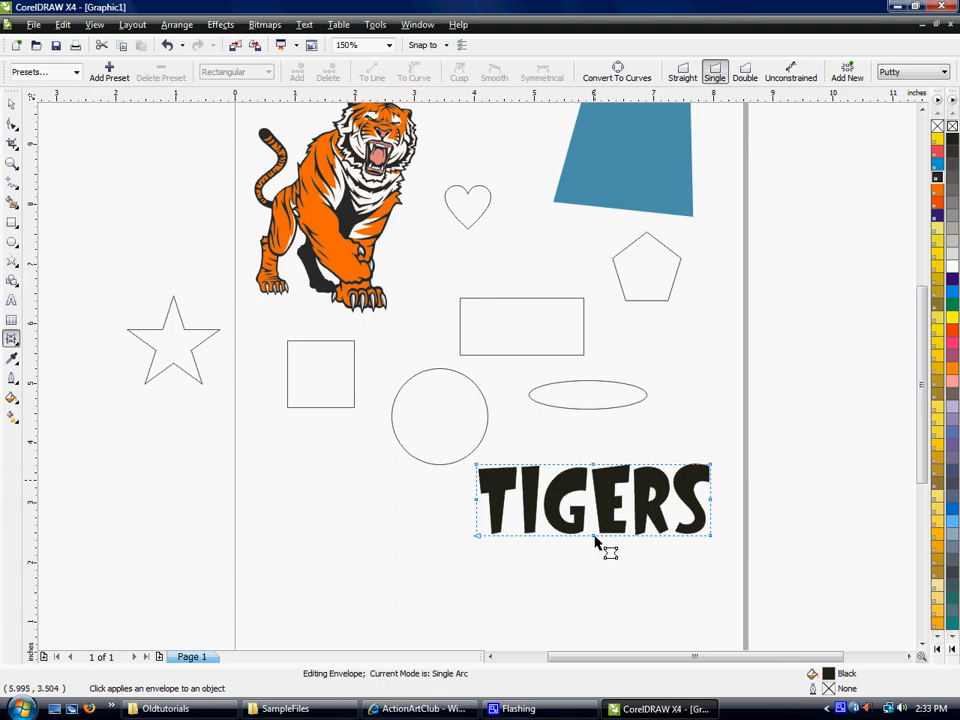
drag(594, 467, 597, 438)
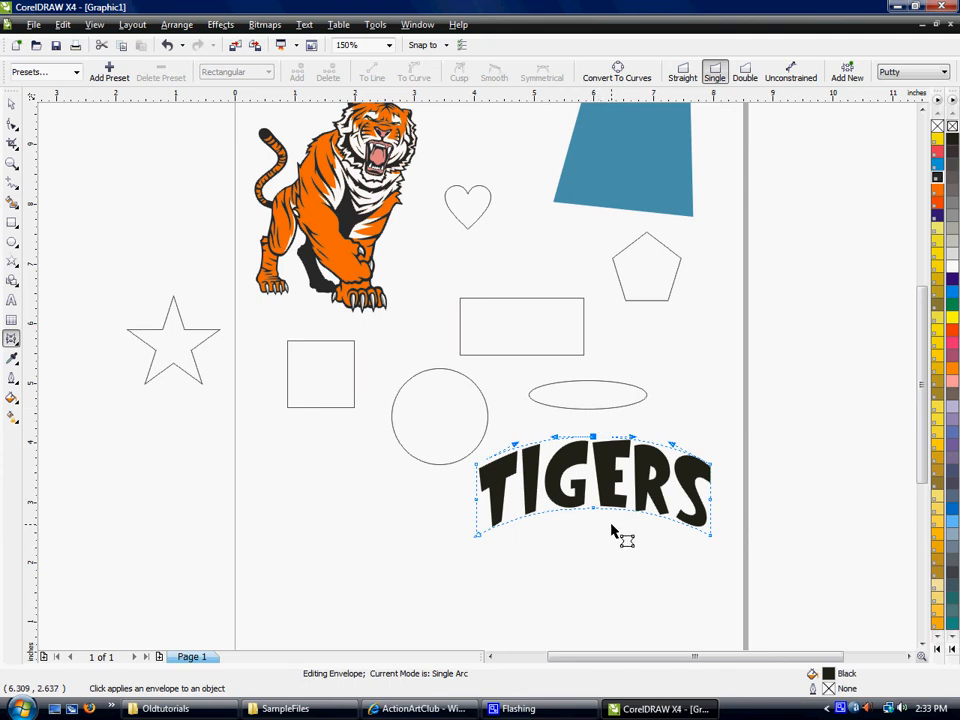
key(ctrl+z)
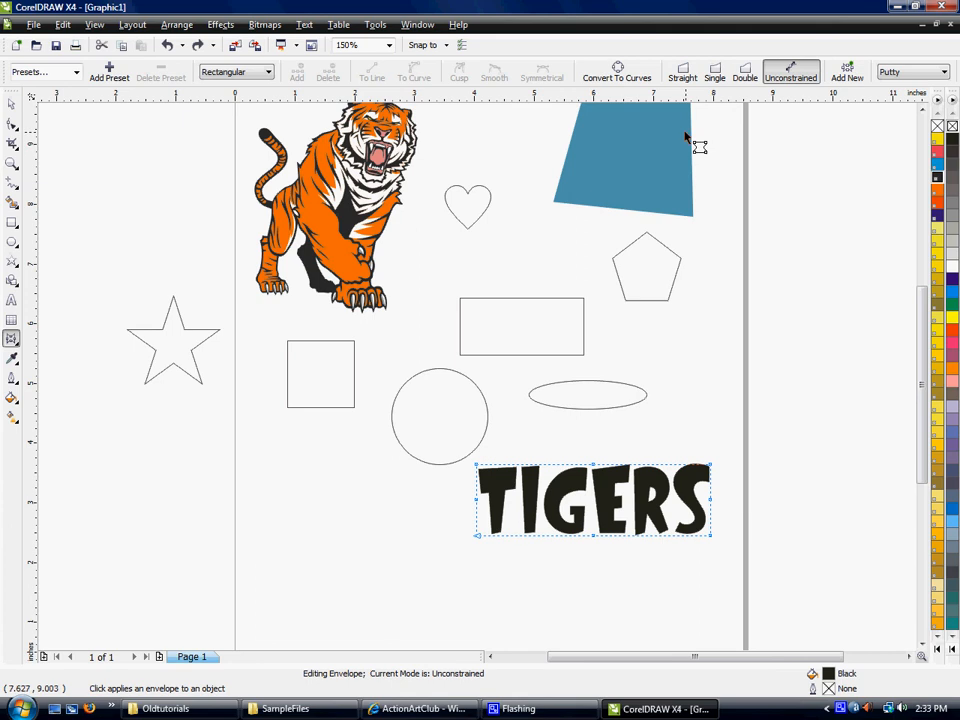
- Set the TIGERS envelope to Straight Line mode, raise both right corners and lower the bottom-left corner so the text slants upward
click(683, 74)
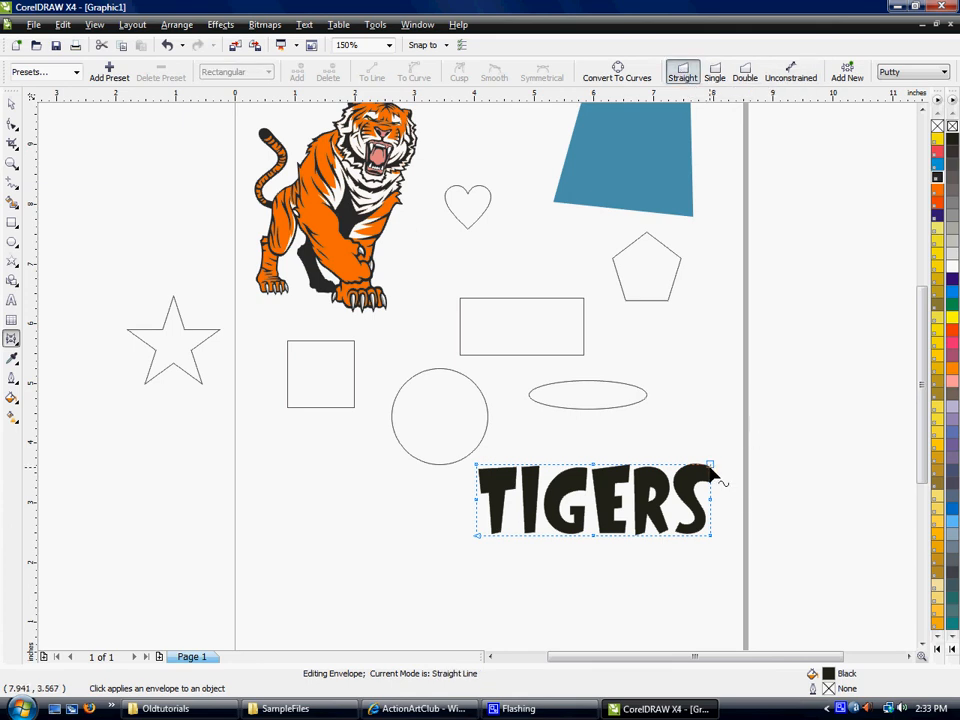
drag(711, 470, 709, 402)
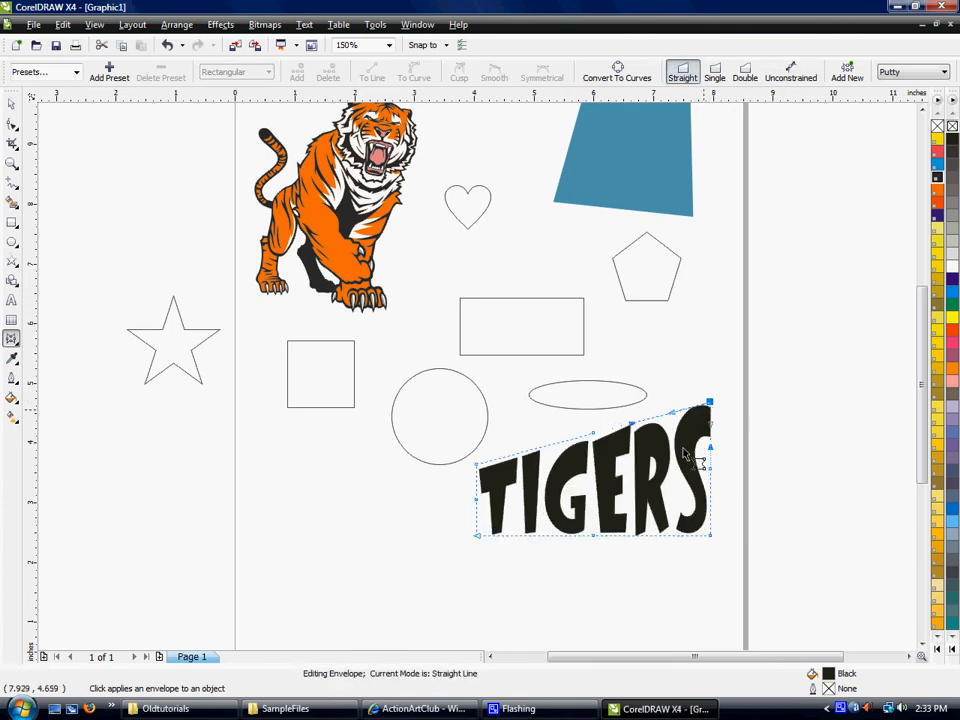
drag(711, 540, 718, 509)
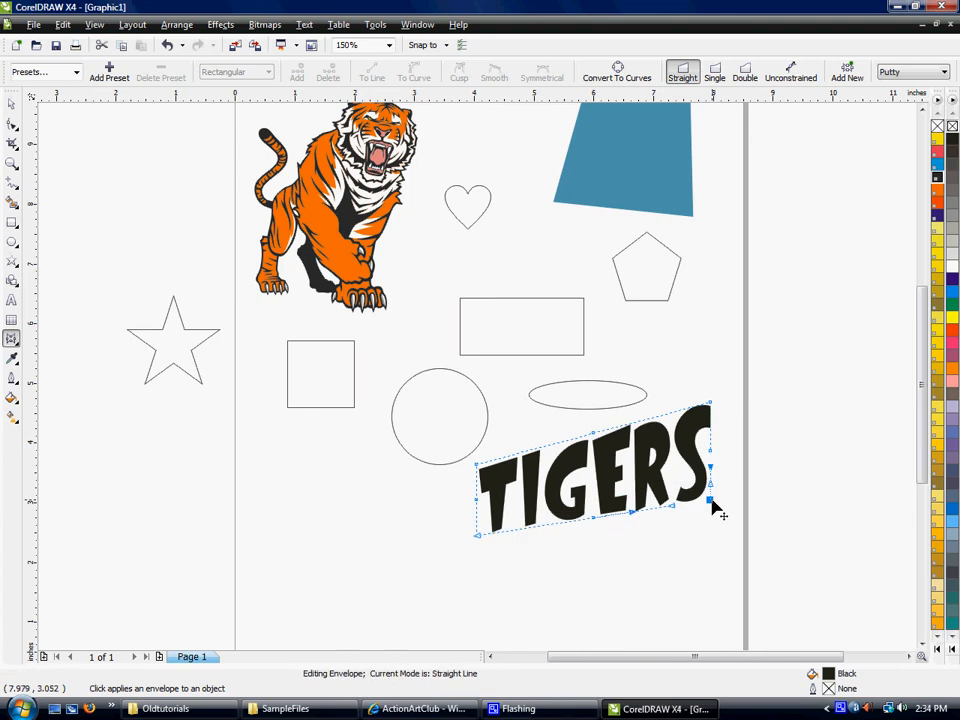
drag(478, 537, 477, 551)
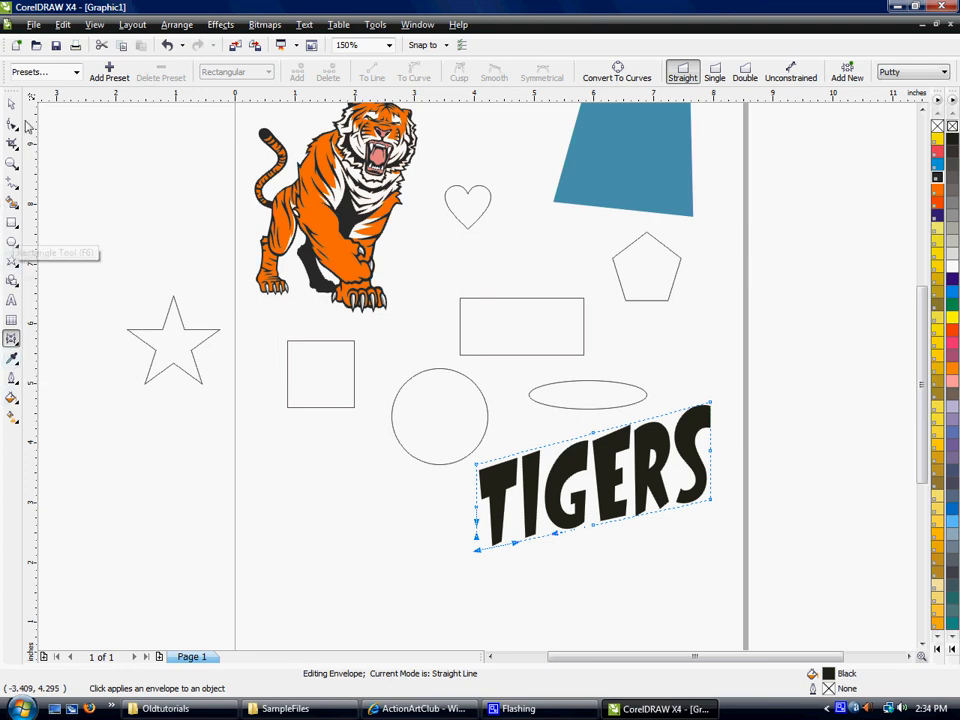
- Sample the blue of the four-sided shape with the Eyedropper and recolor the tiger's orange areas with it
click(11, 359)
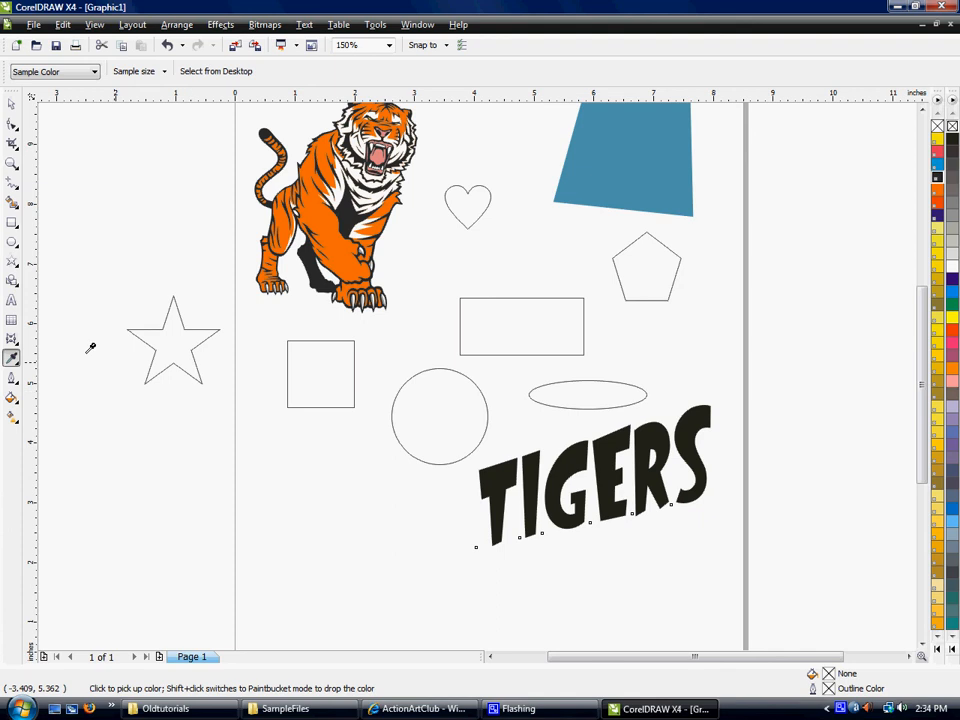
click(11, 360)
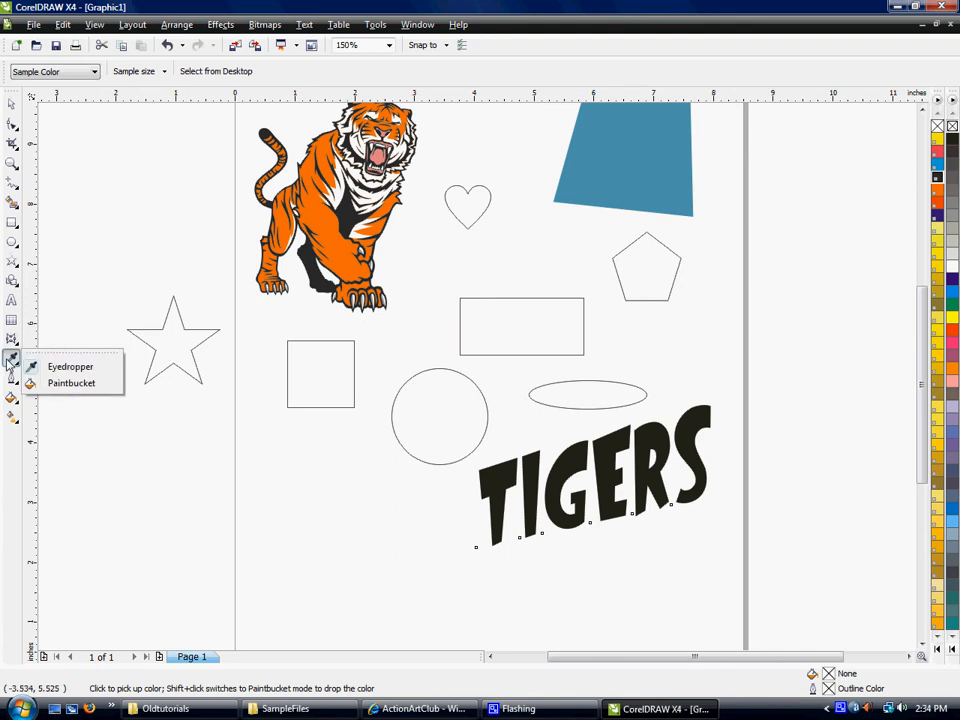
click(9, 362)
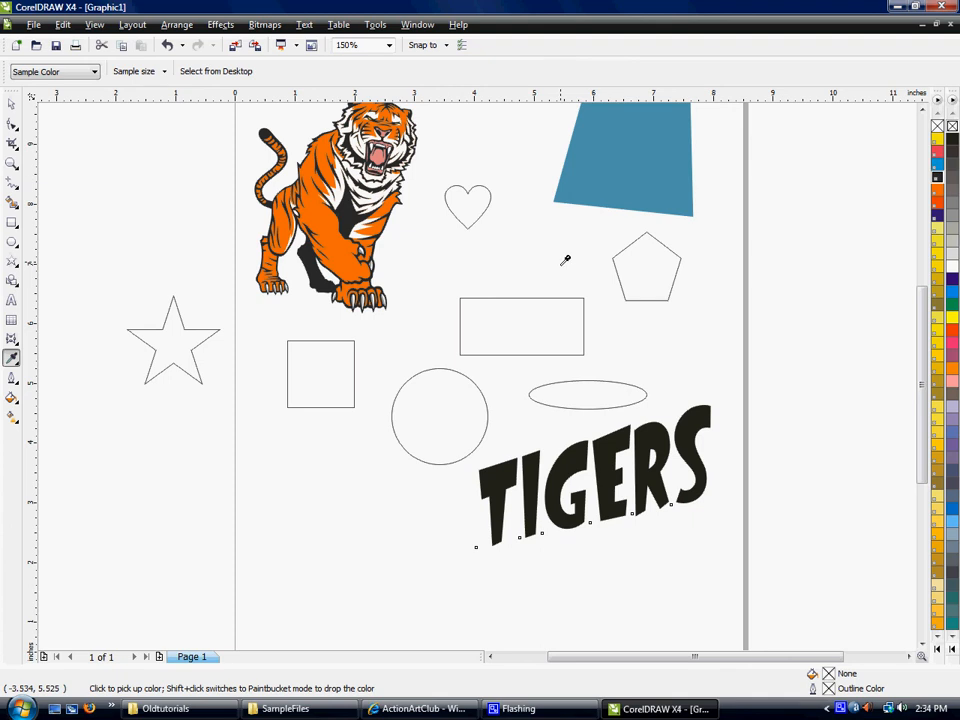
click(589, 182)
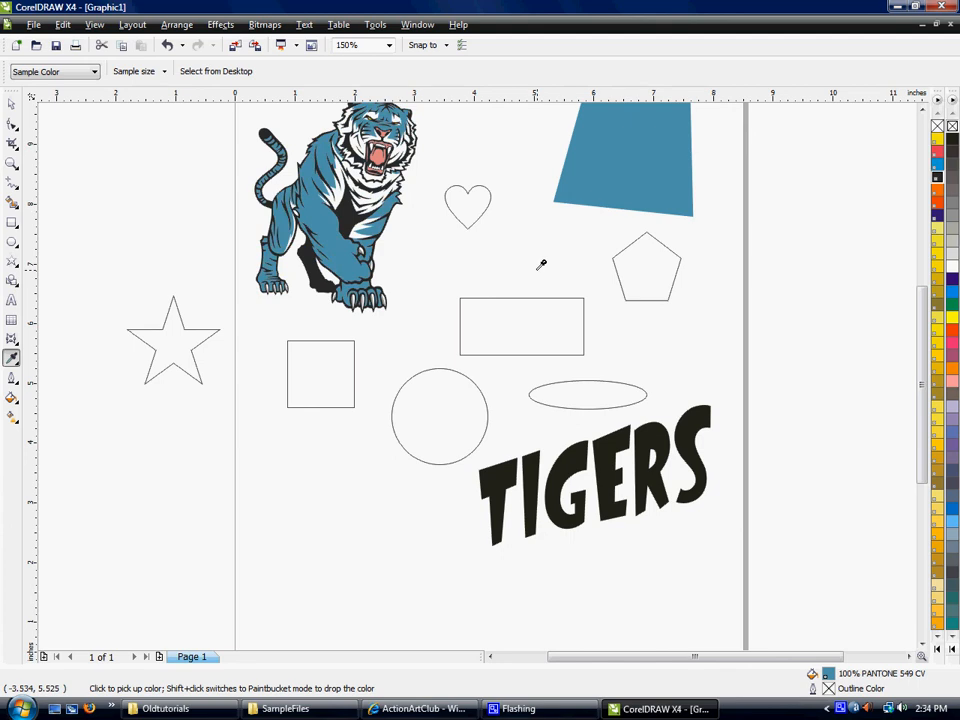
- Move the TIGERS text down and to the left, just below the circle
click(12, 380)
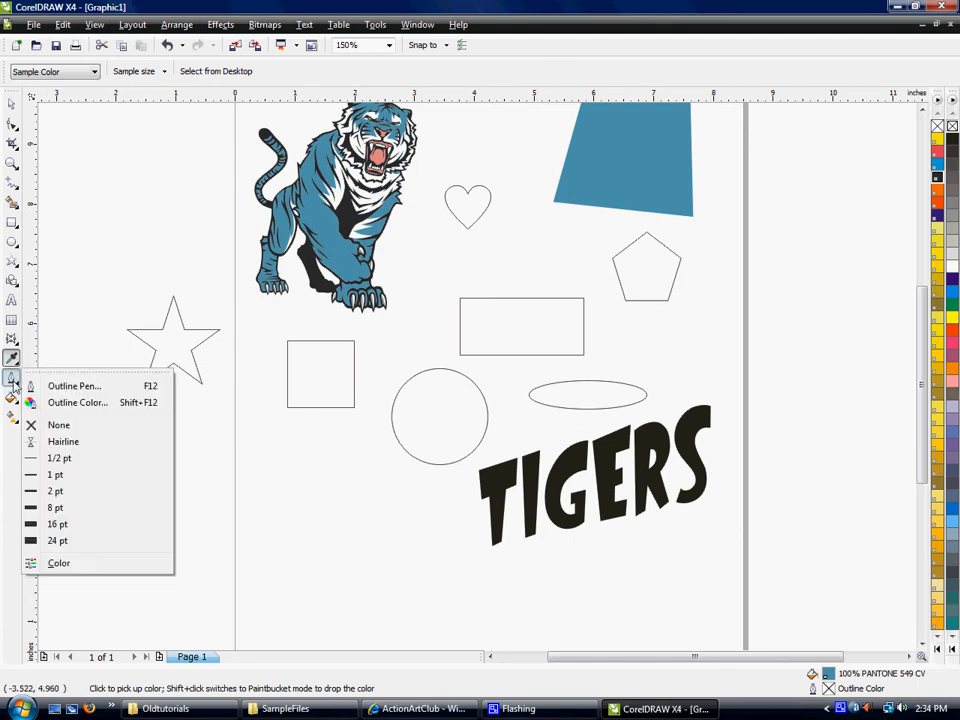
click(12, 381)
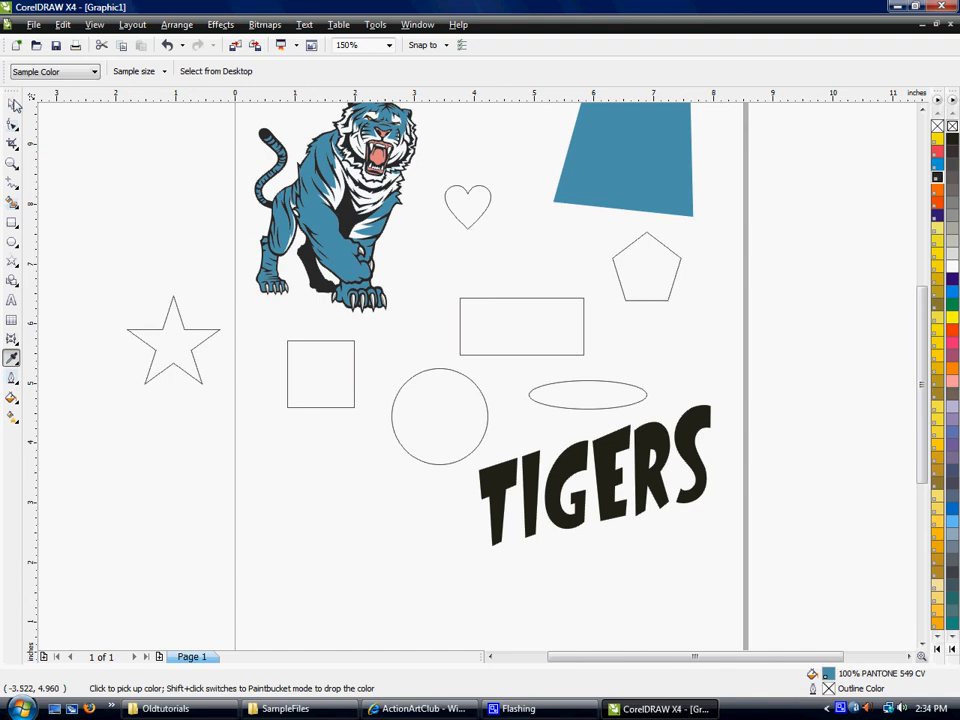
click(12, 105)
drag(490, 485, 376, 522)
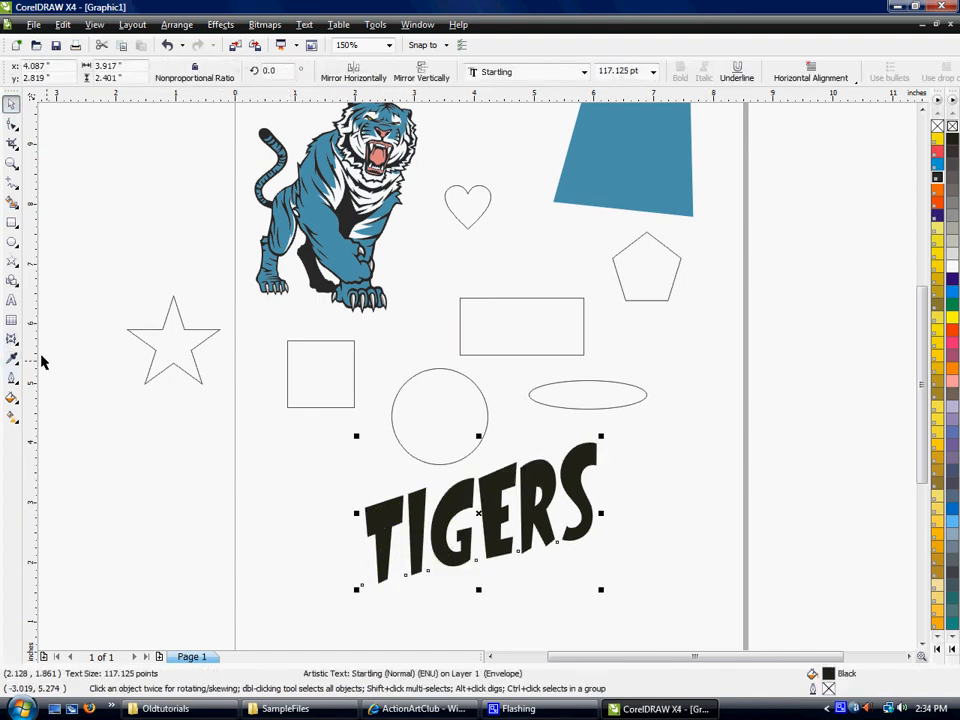
- Set the TIGERS text's outline pen to a width of 4.0 pt and the color red
click(12, 379)
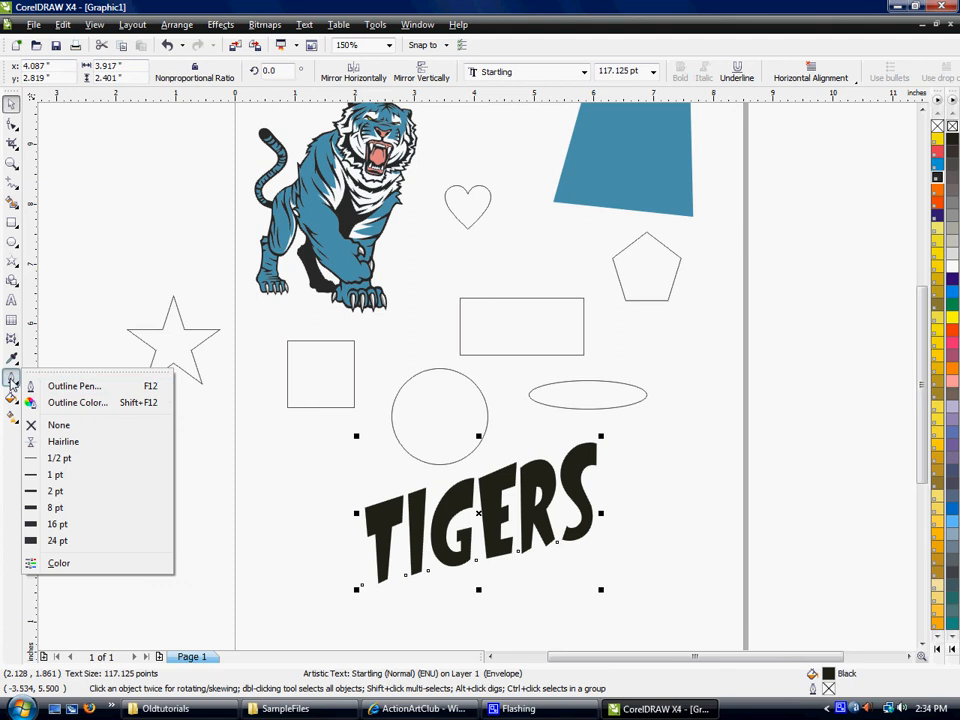
click(62, 387)
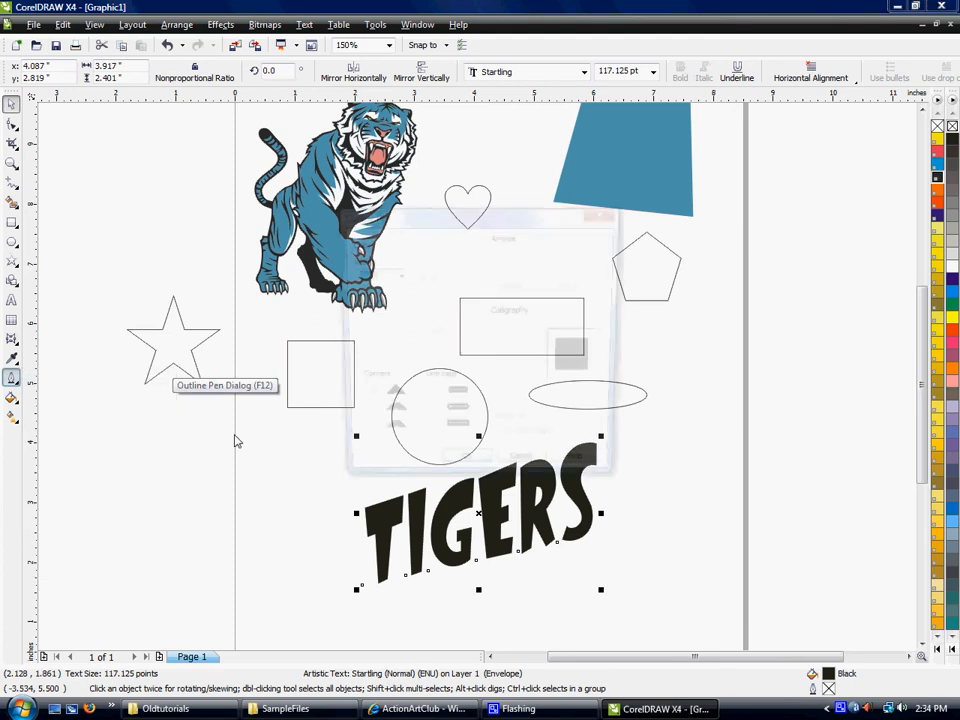
drag(467, 229, 669, 173)
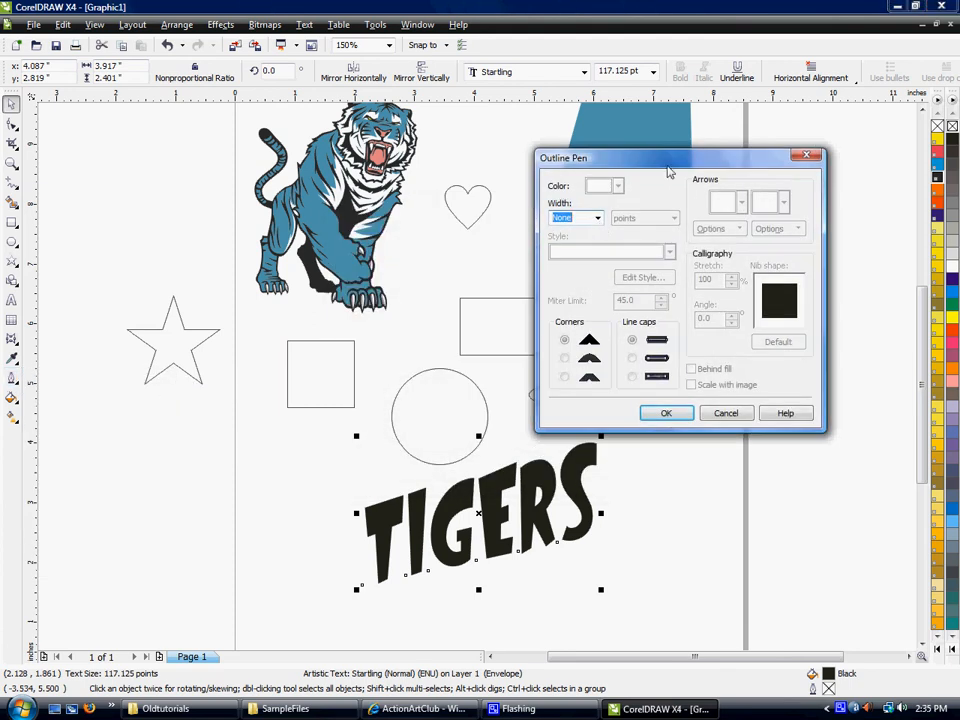
click(597, 219)
click(597, 228)
click(596, 223)
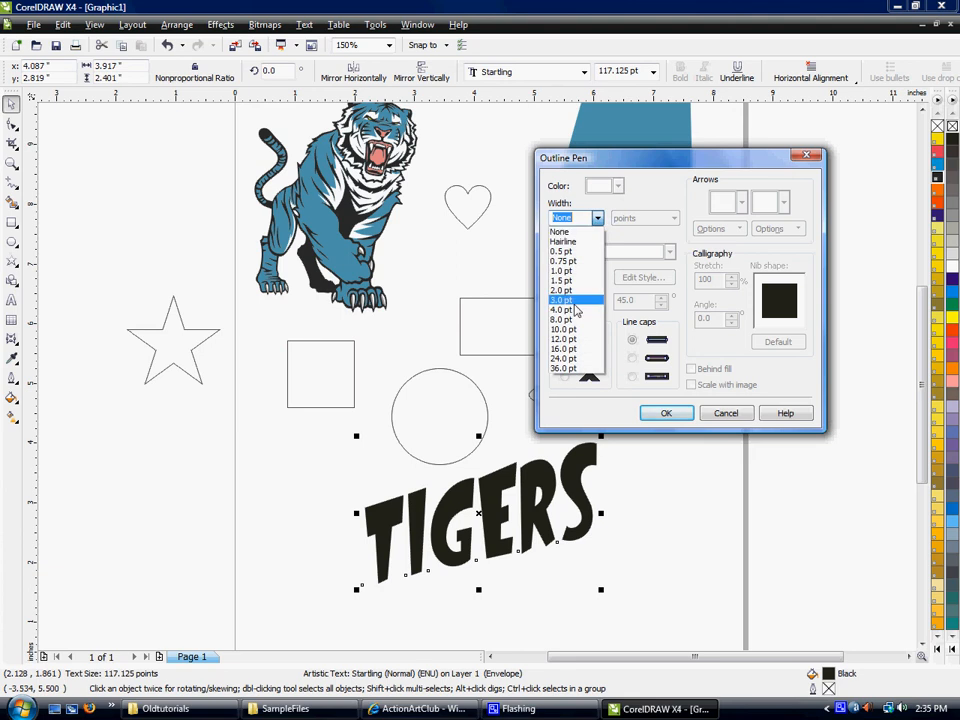
click(574, 312)
click(618, 187)
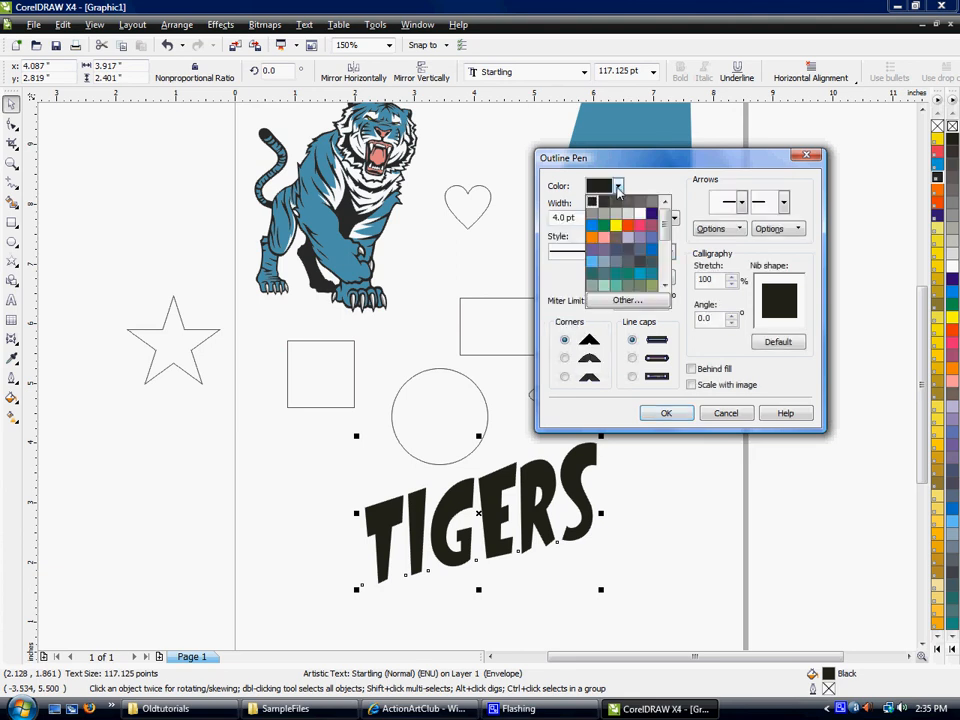
click(628, 227)
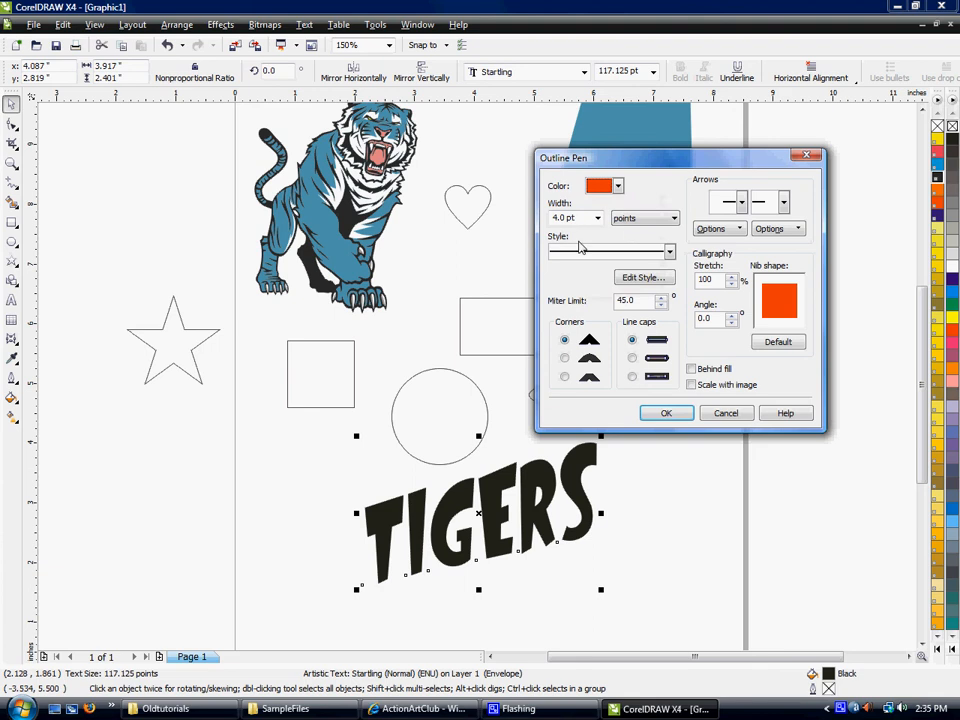
- Give the outline mitered corners and extended square line caps, enable Scale with image and Behind fill, and apply it to TIGERS
click(632, 358)
click(565, 359)
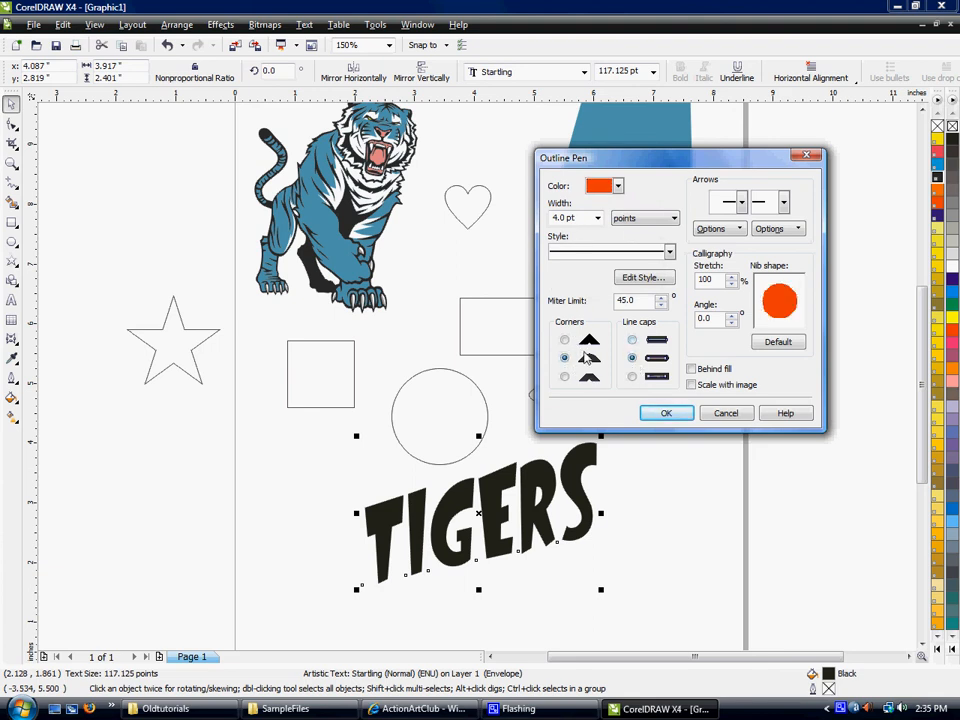
click(565, 340)
click(633, 378)
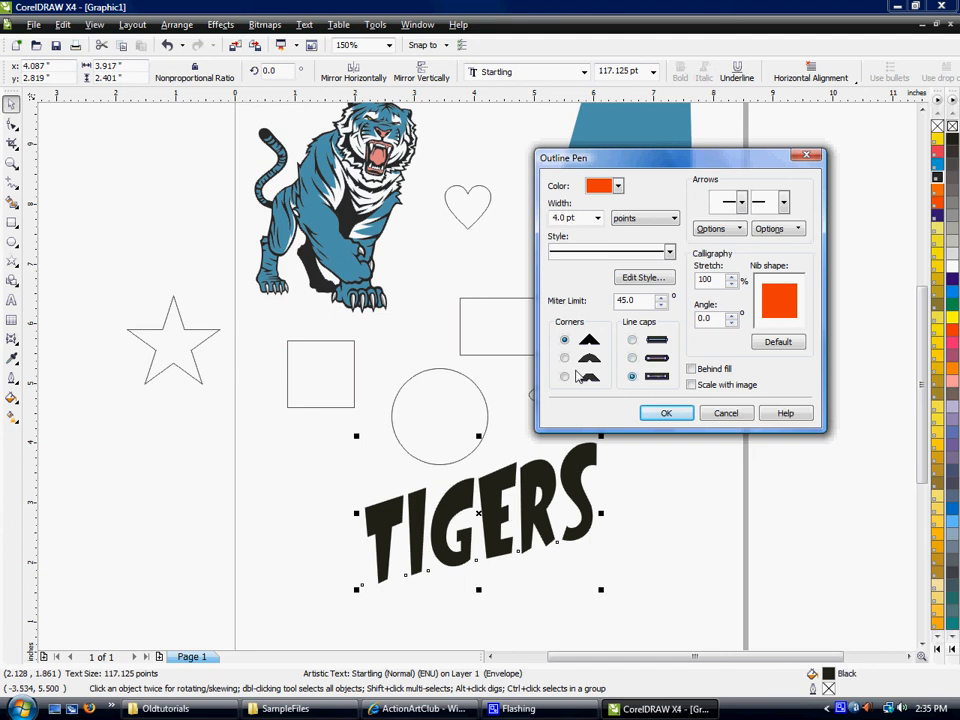
click(691, 386)
click(691, 369)
click(668, 413)
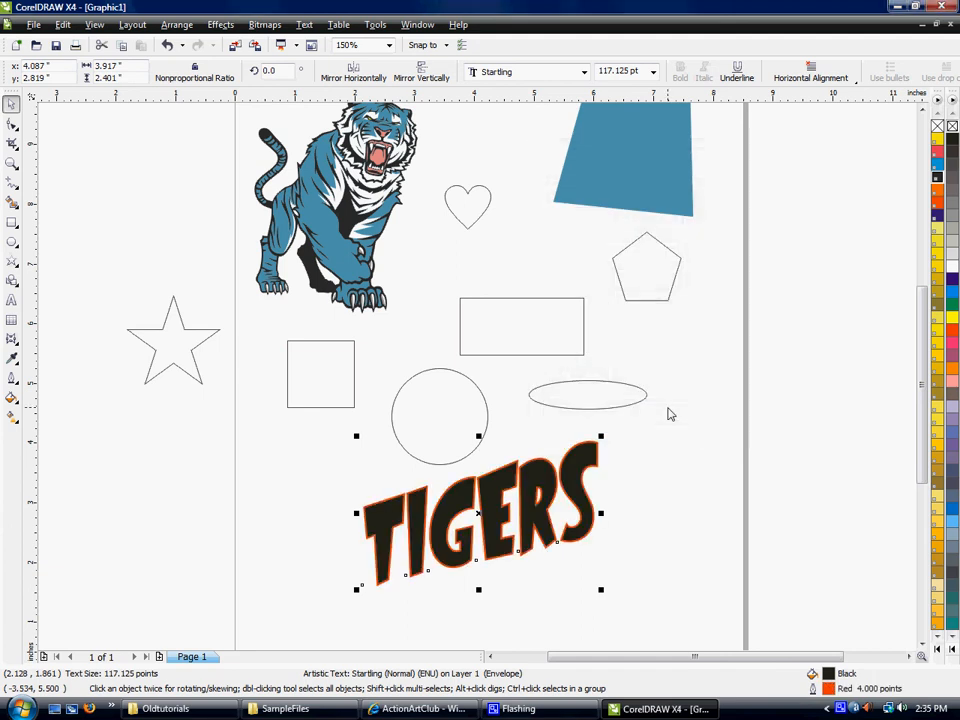
- Fill the circle above the TIGERS text with PANTONE 108 CV yellow
click(435, 404)
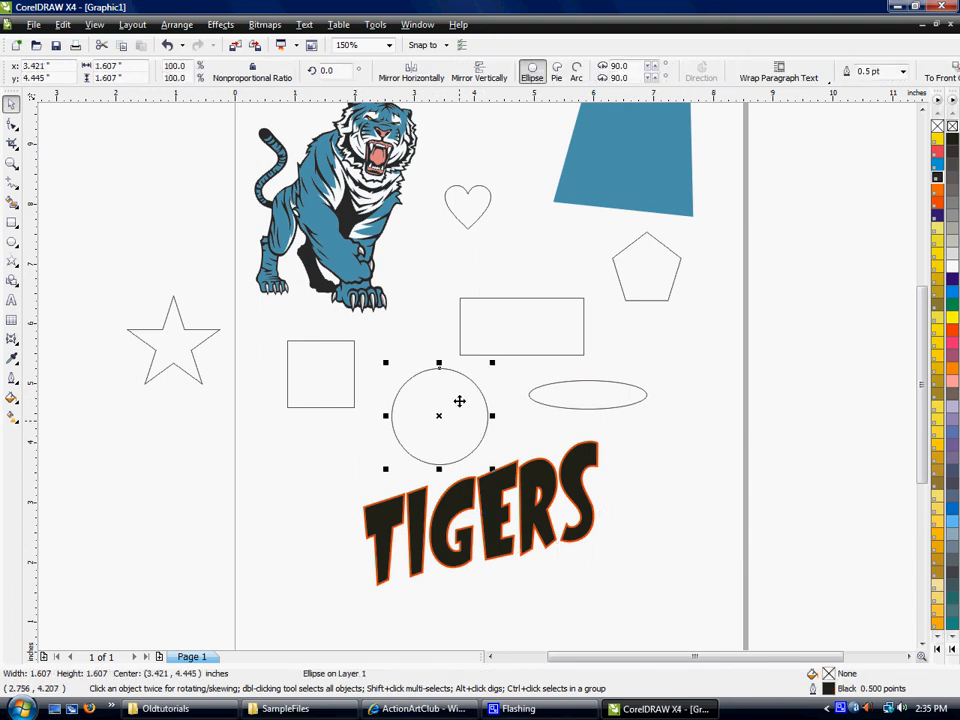
click(950, 339)
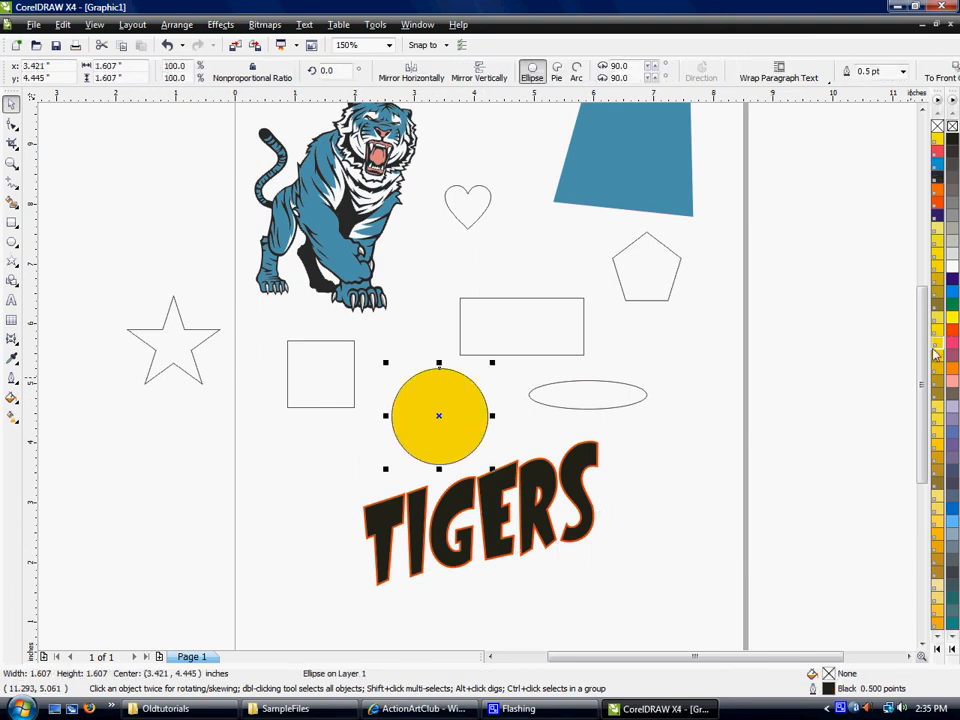
double_click(837, 697)
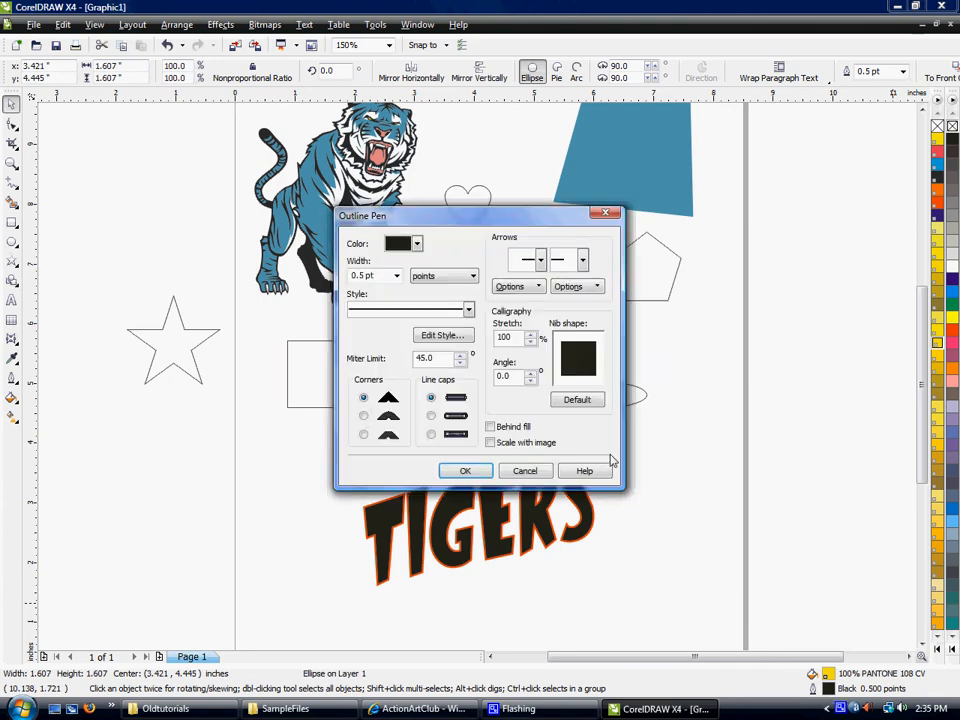
click(530, 471)
click(455, 425)
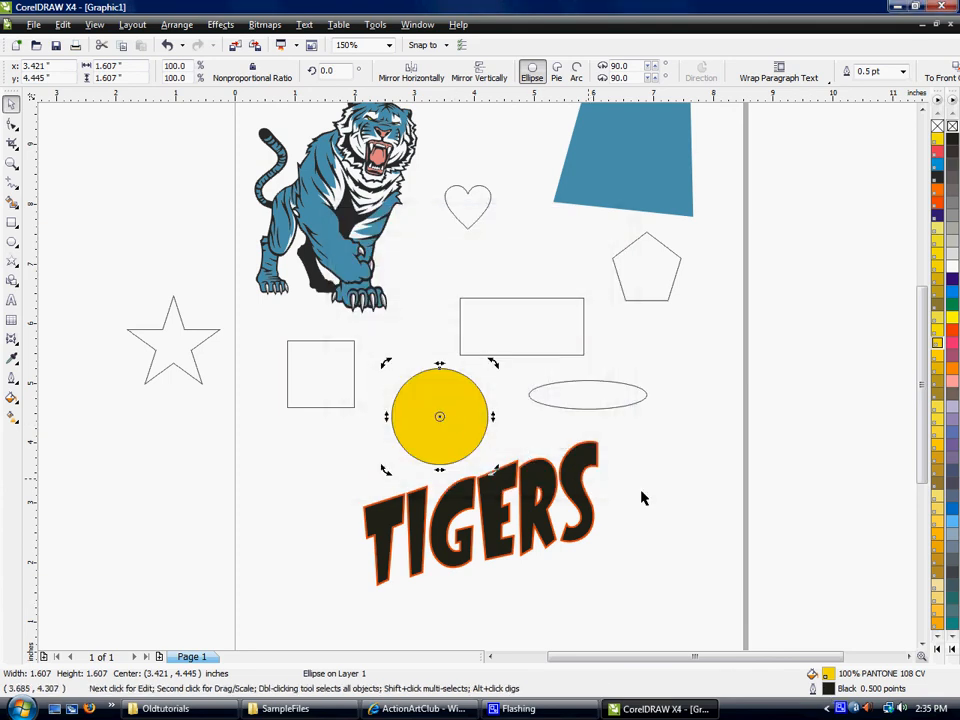
click(456, 418)
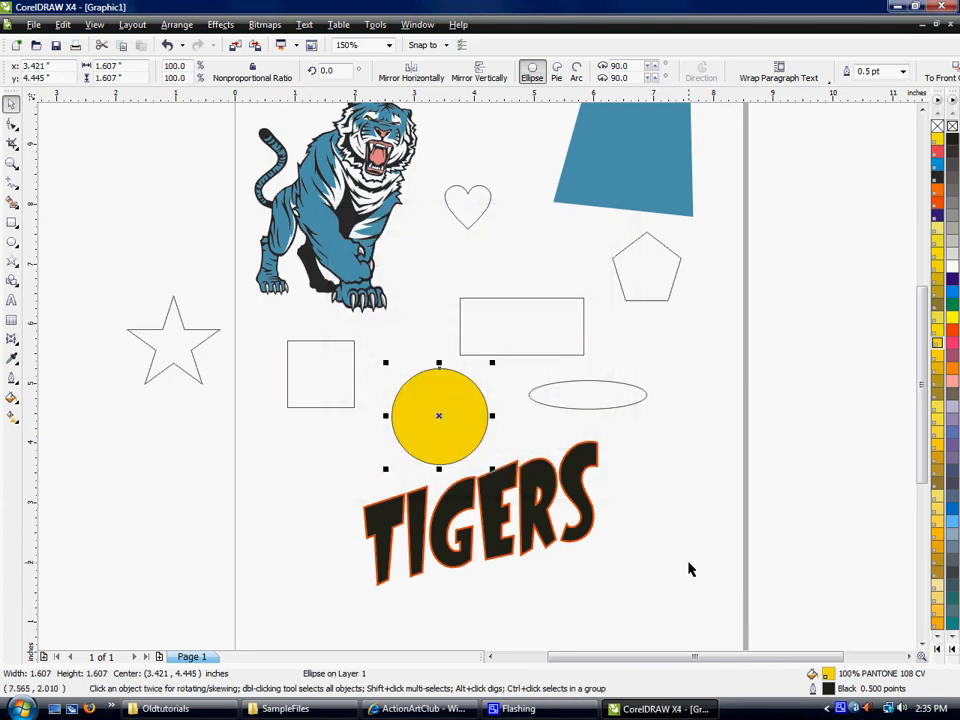
- Choose PANTONE 632 CV blue from the Pantone palette as the outline color for the yellow circle
double_click(811, 690)
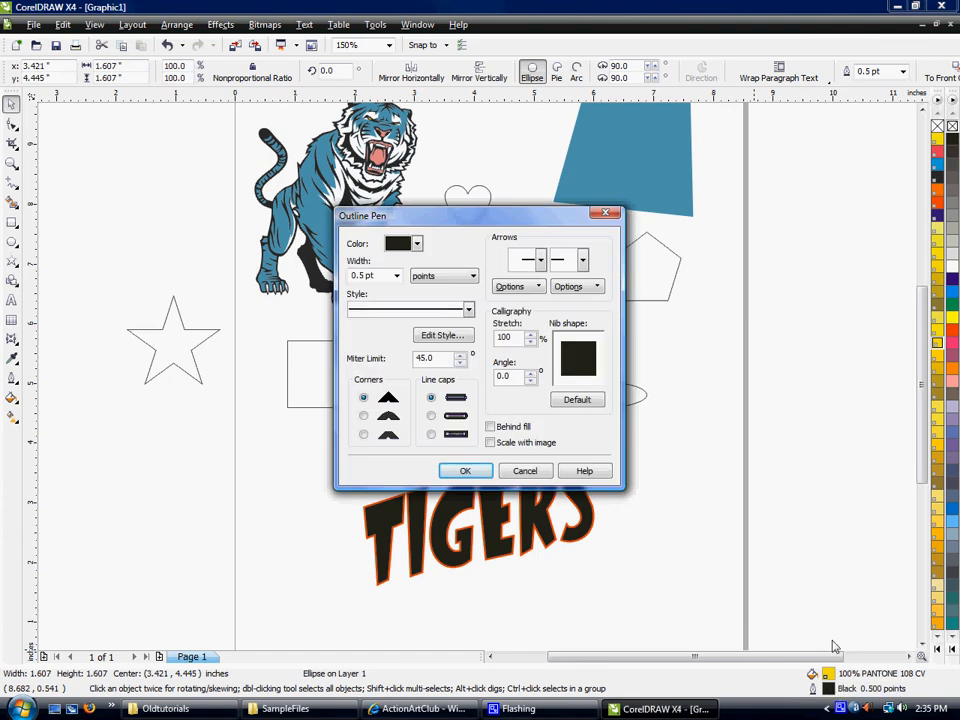
click(412, 245)
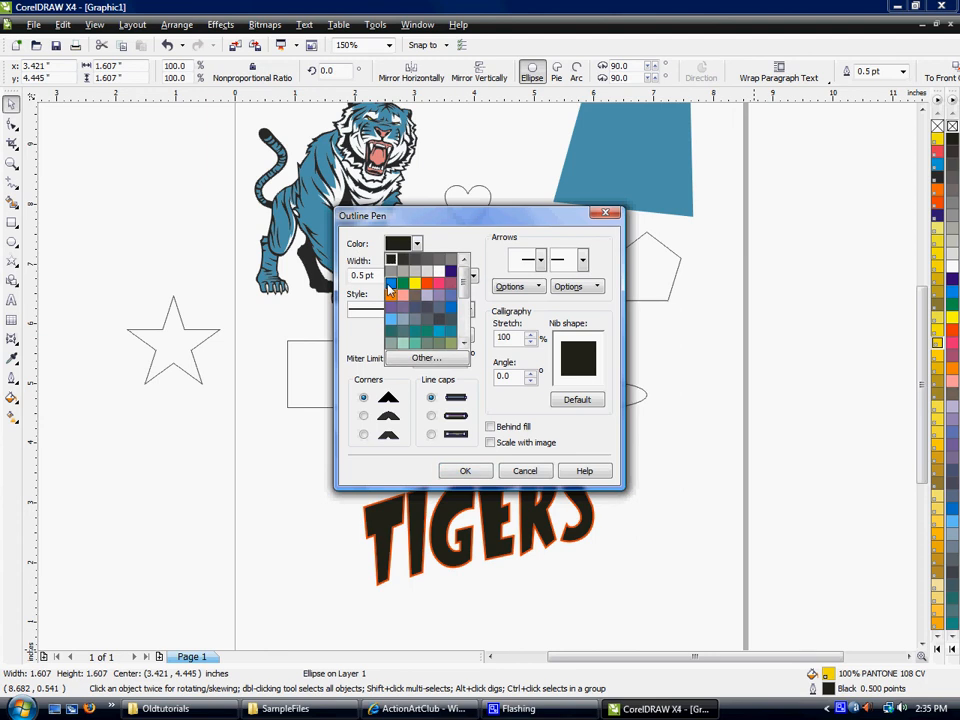
click(426, 357)
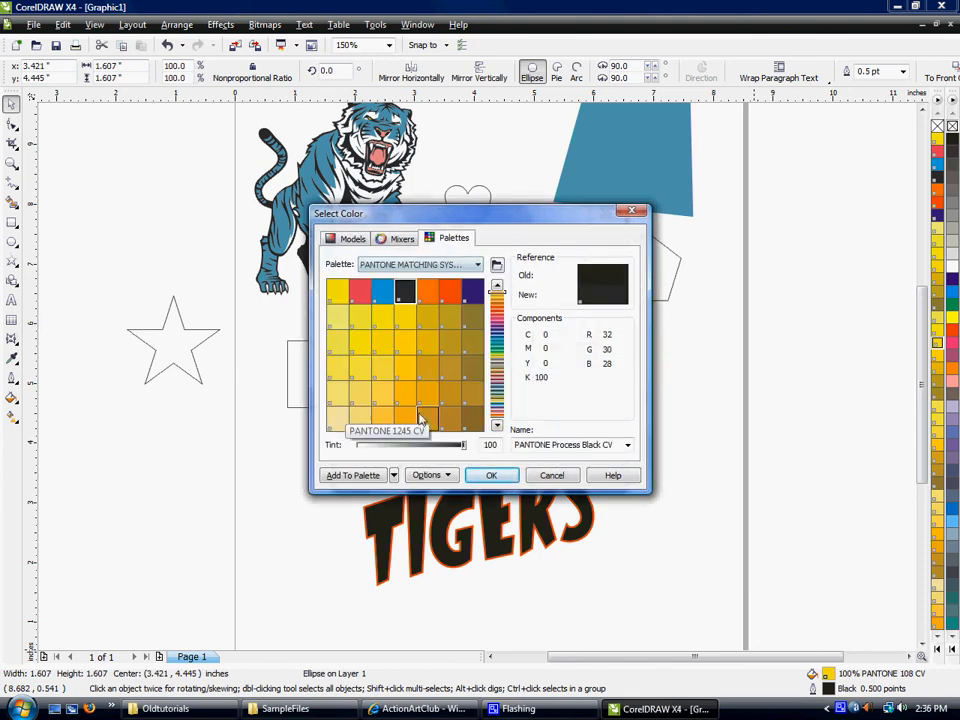
click(496, 410)
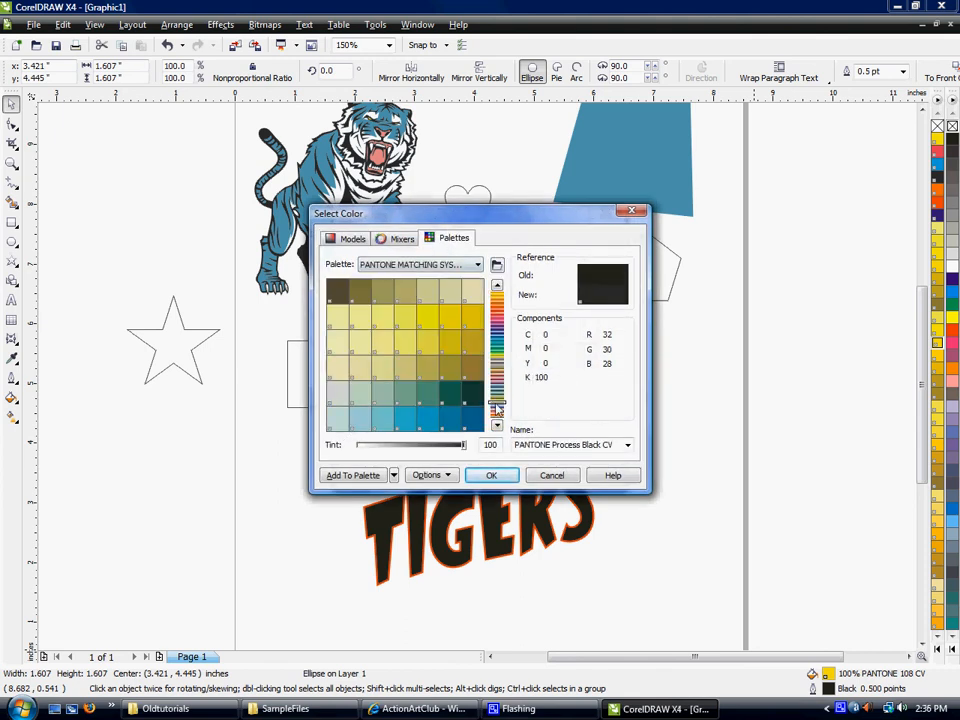
click(427, 417)
click(492, 476)
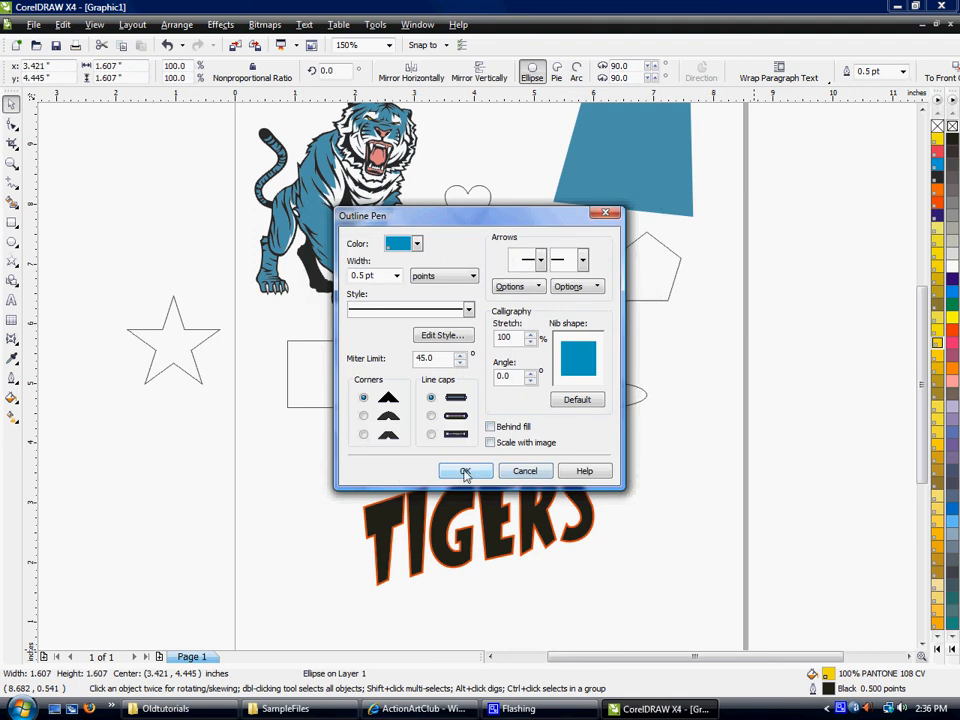
- Set the circle's outline width to 8.0 pt with Behind fill enabled and apply the outline
click(490, 428)
click(395, 277)
click(374, 380)
click(466, 472)
click(519, 398)
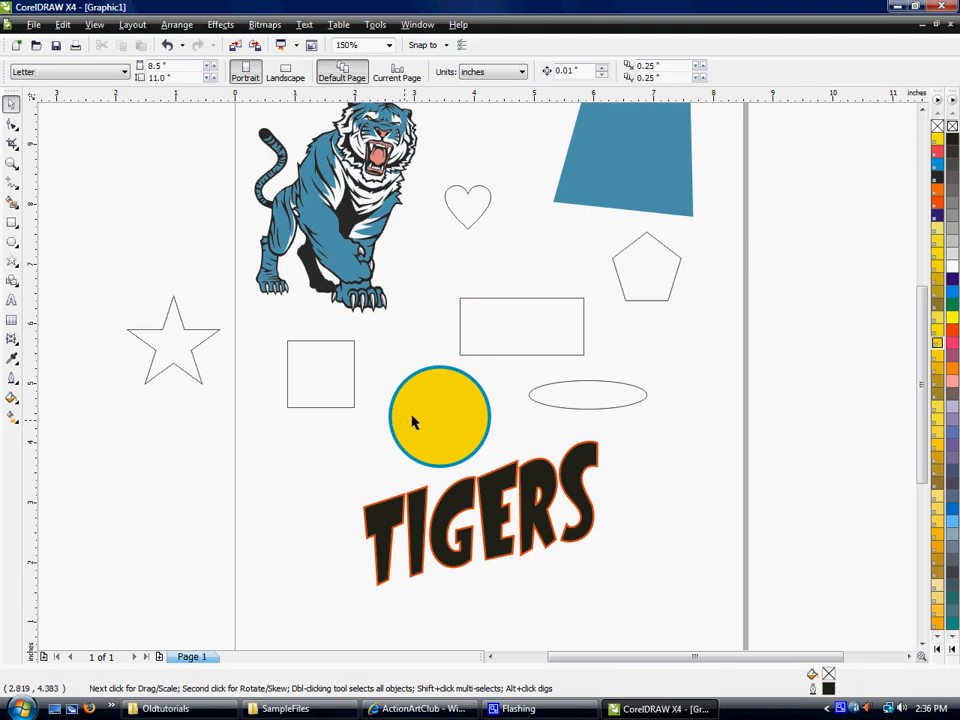
- Copy only the outline properties of the yellow circle onto the TIGERS text
click(440, 396)
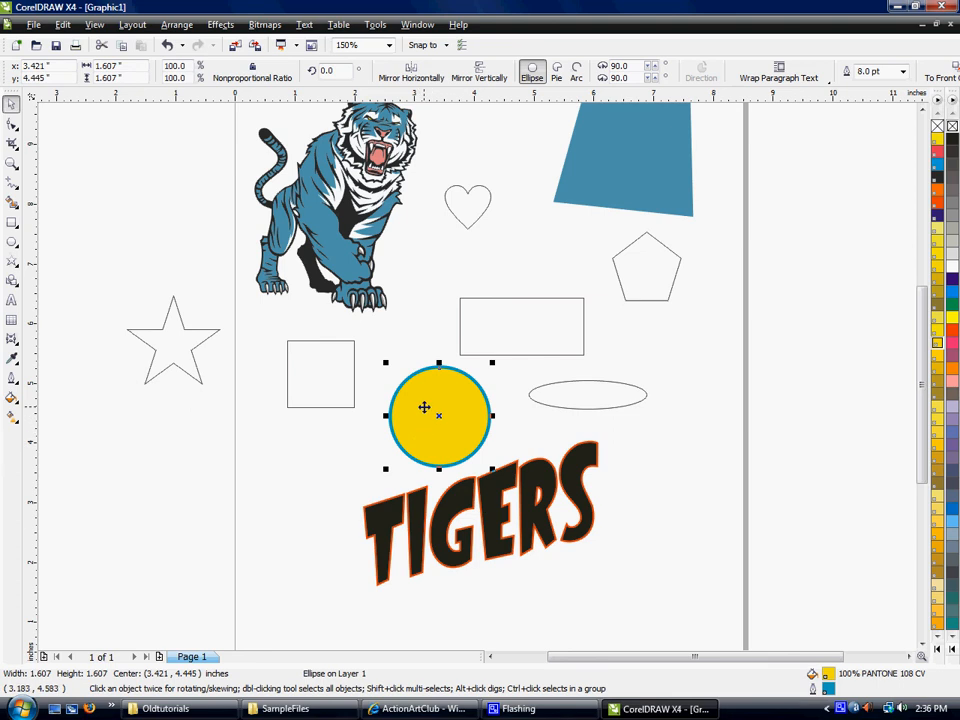
click(422, 418)
click(424, 422)
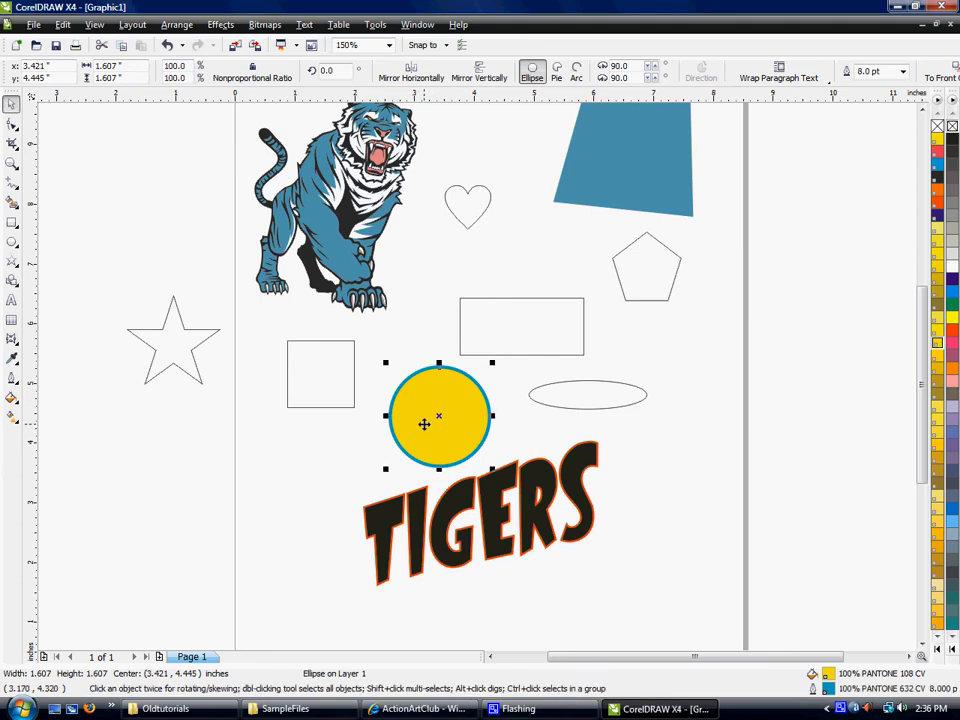
drag(424, 424, 486, 486)
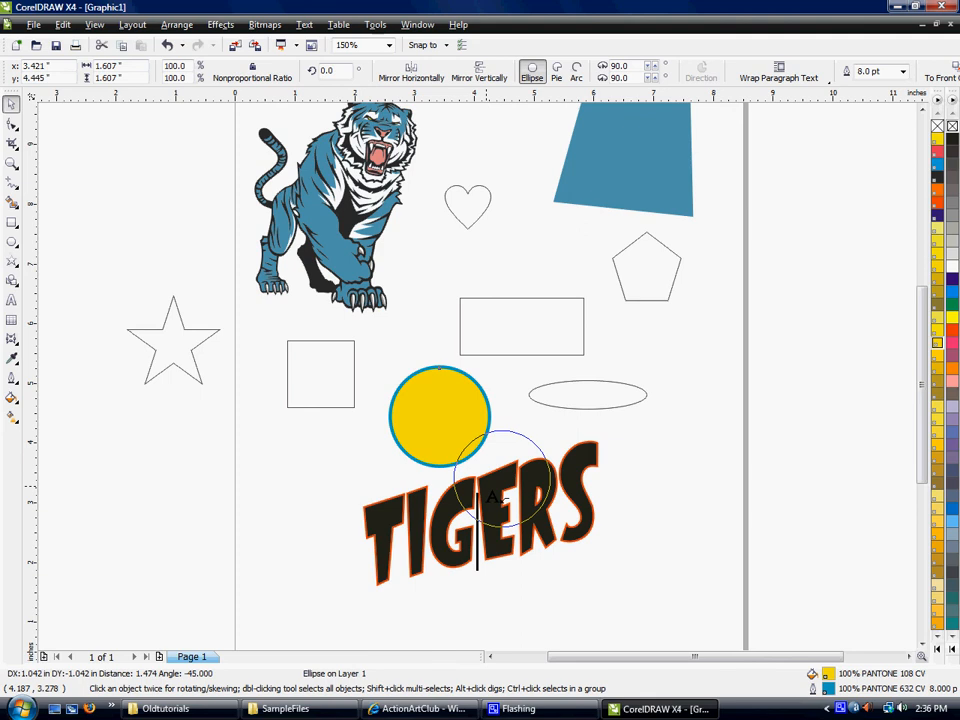
drag(491, 497, 487, 489)
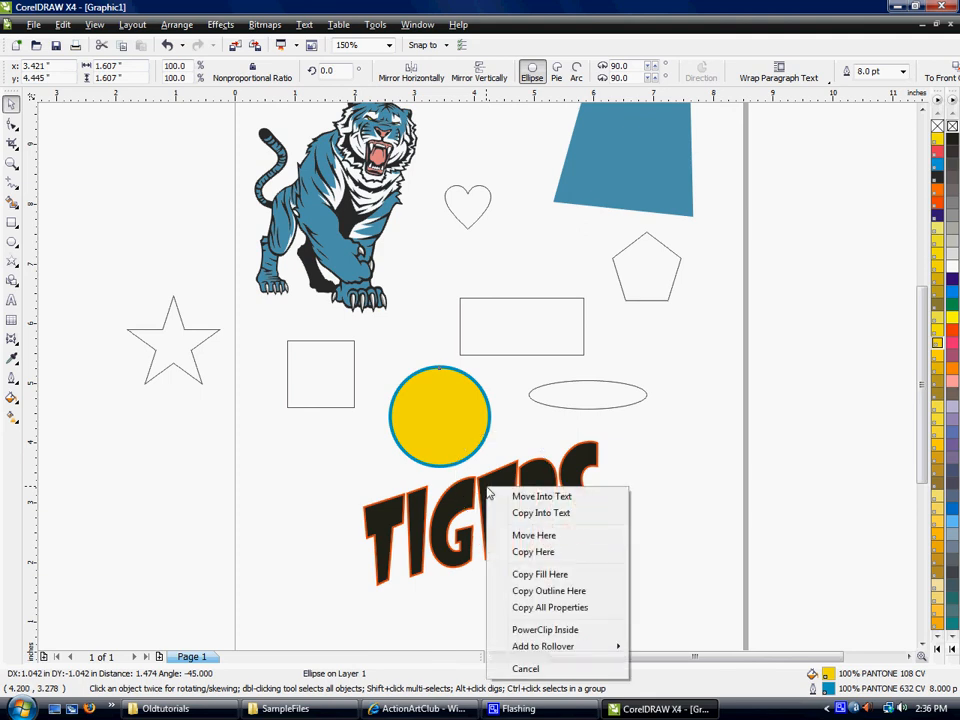
click(566, 600)
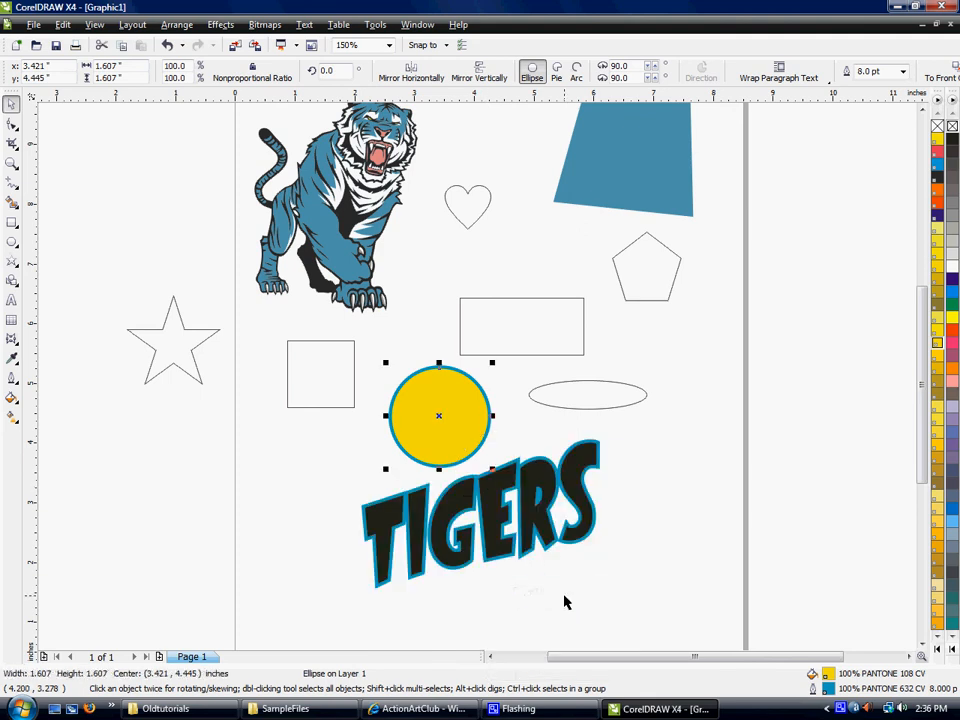
click(413, 470)
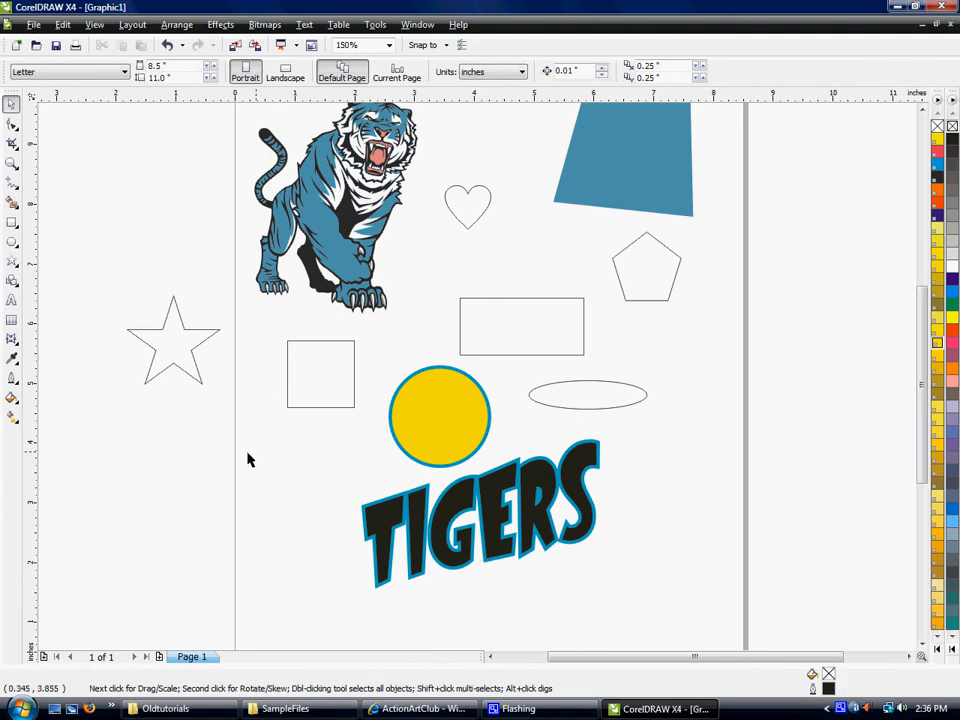
- Give the TIGERS text a uniform fill of PANTONE 115 CV yellow
click(12, 399)
click(12, 401)
click(388, 507)
click(12, 399)
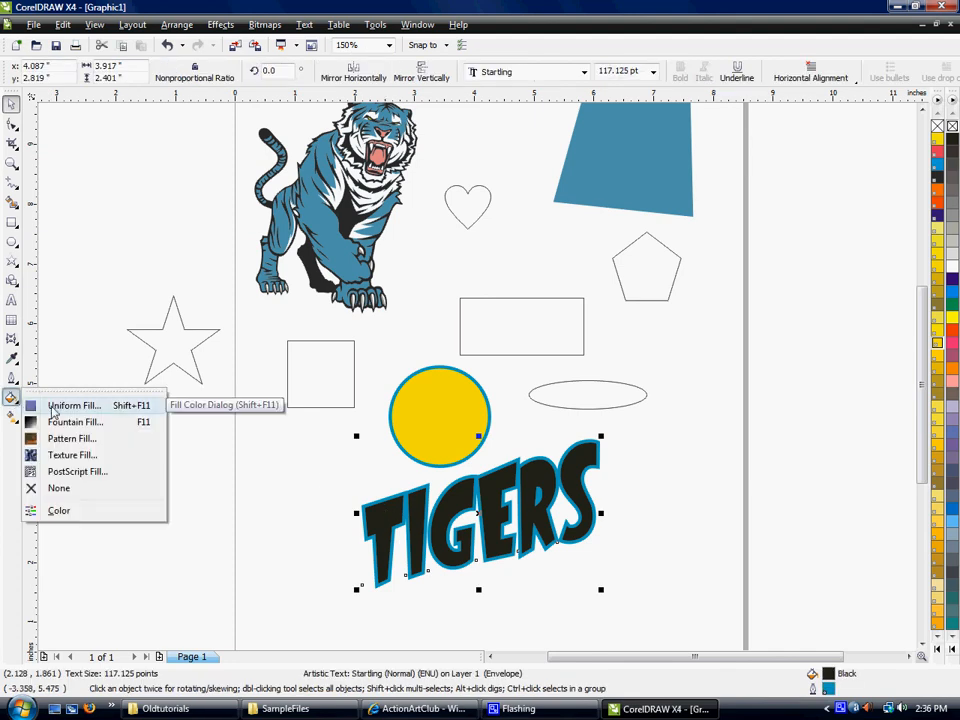
click(60, 406)
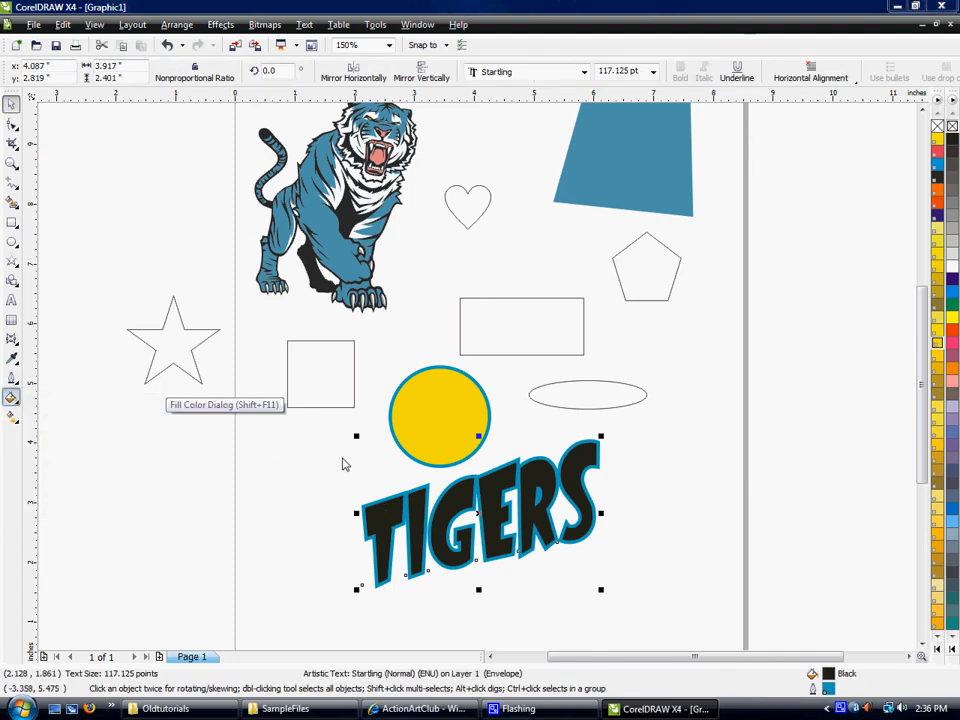
drag(400, 224, 594, 212)
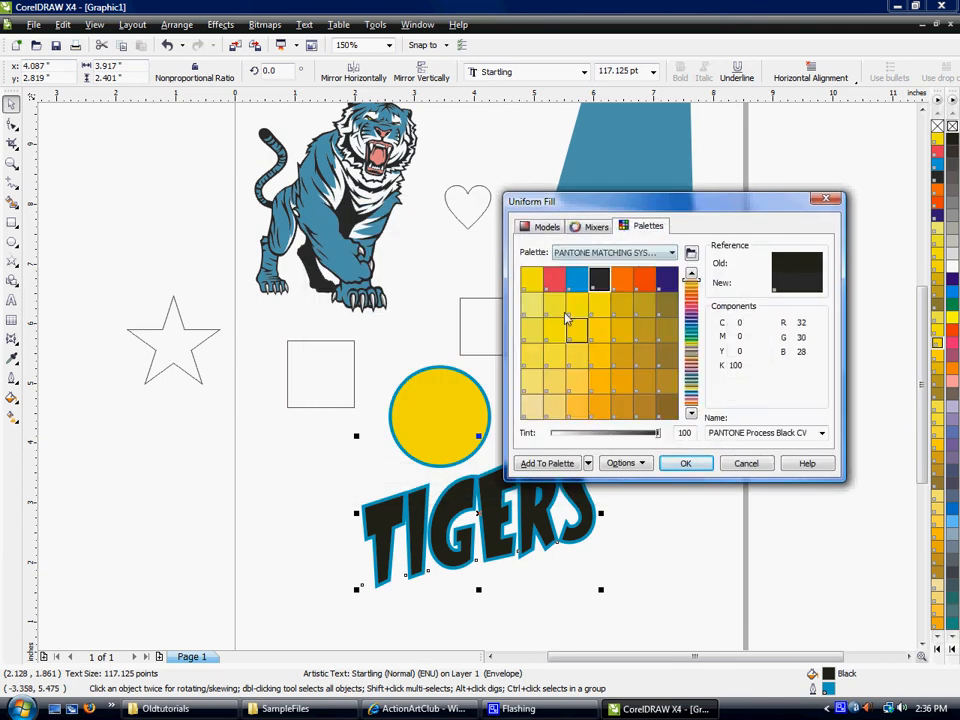
click(577, 356)
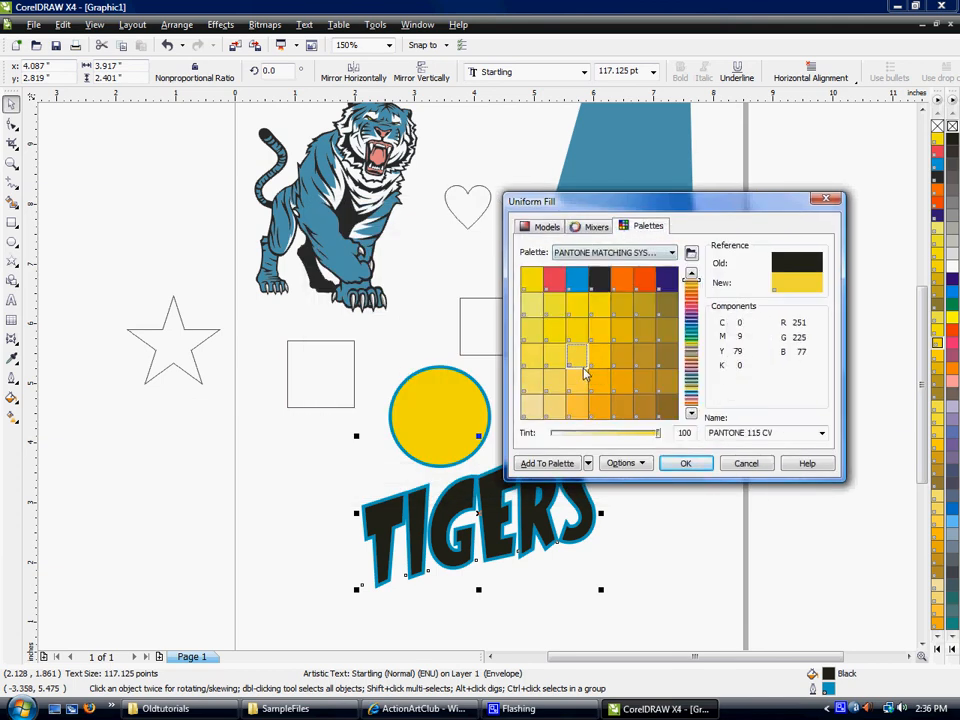
click(688, 462)
- Apply a two-color linear fountain fill to the TIGERS text, running from PANTONE Orange 021 CV to white
click(11, 398)
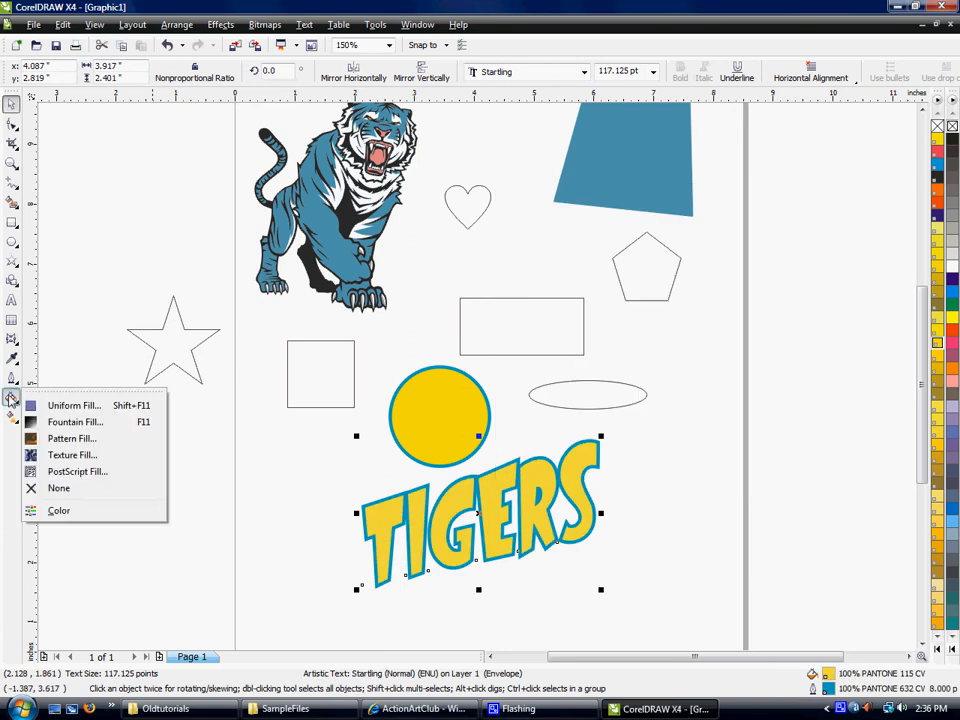
click(56, 424)
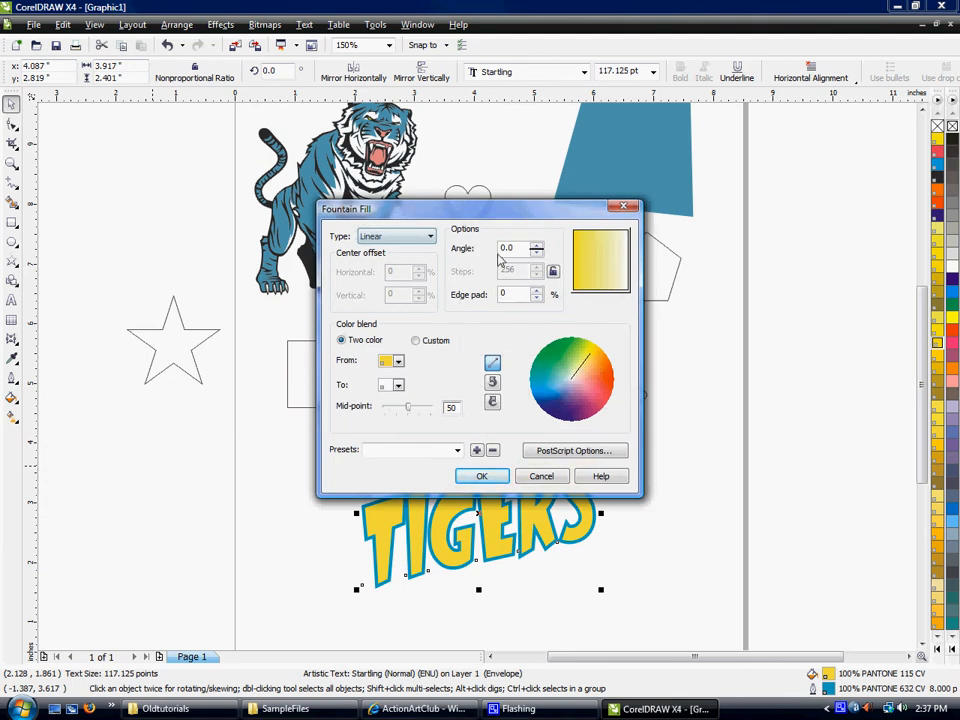
click(398, 362)
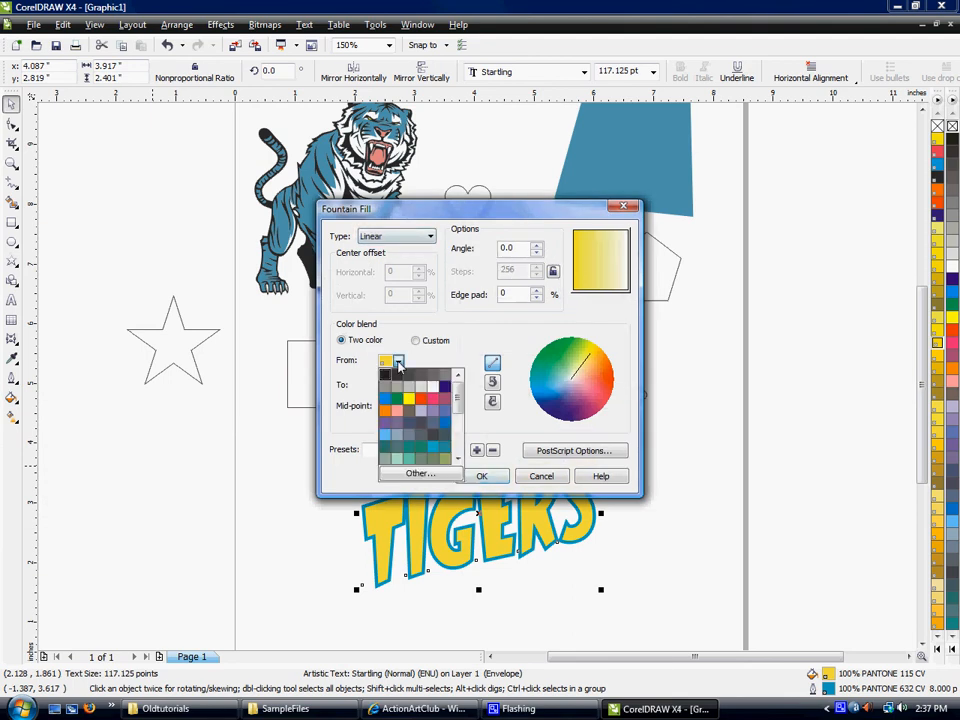
click(421, 472)
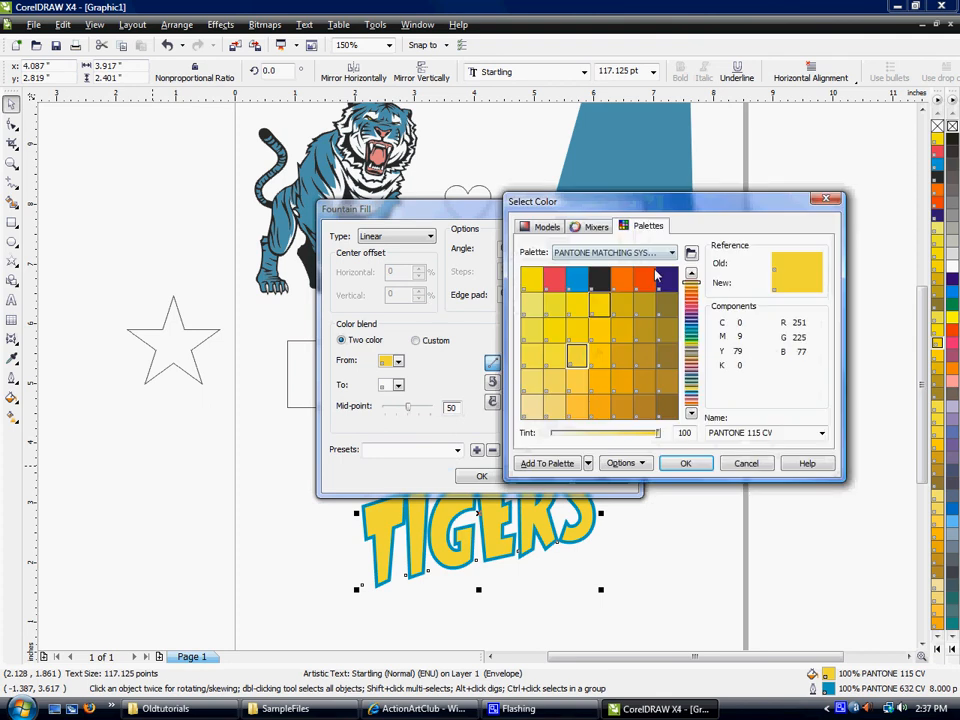
click(617, 282)
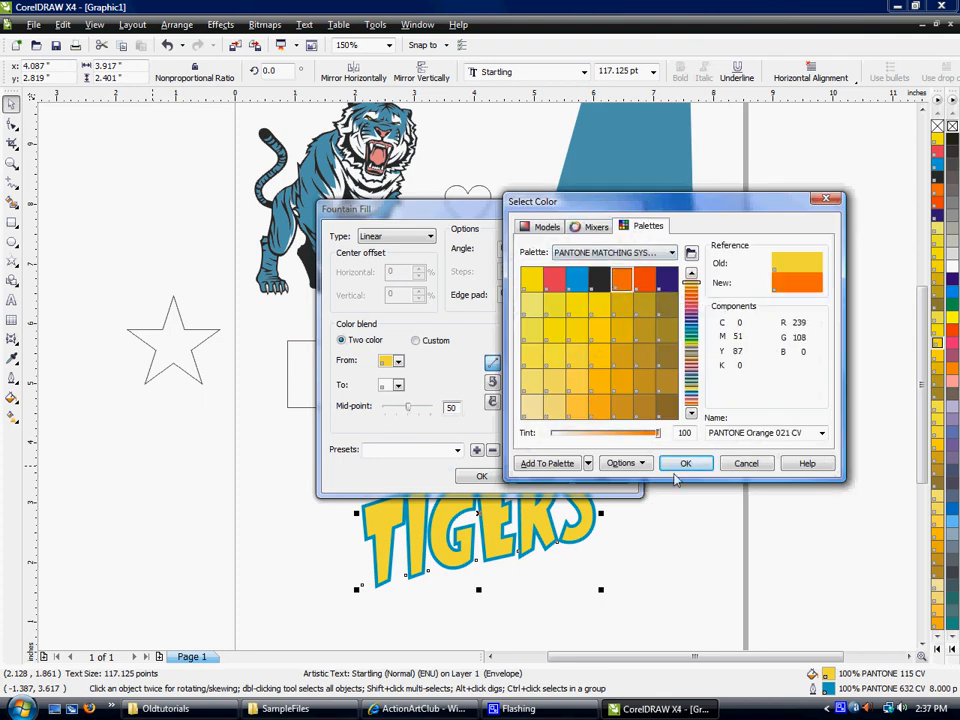
click(683, 463)
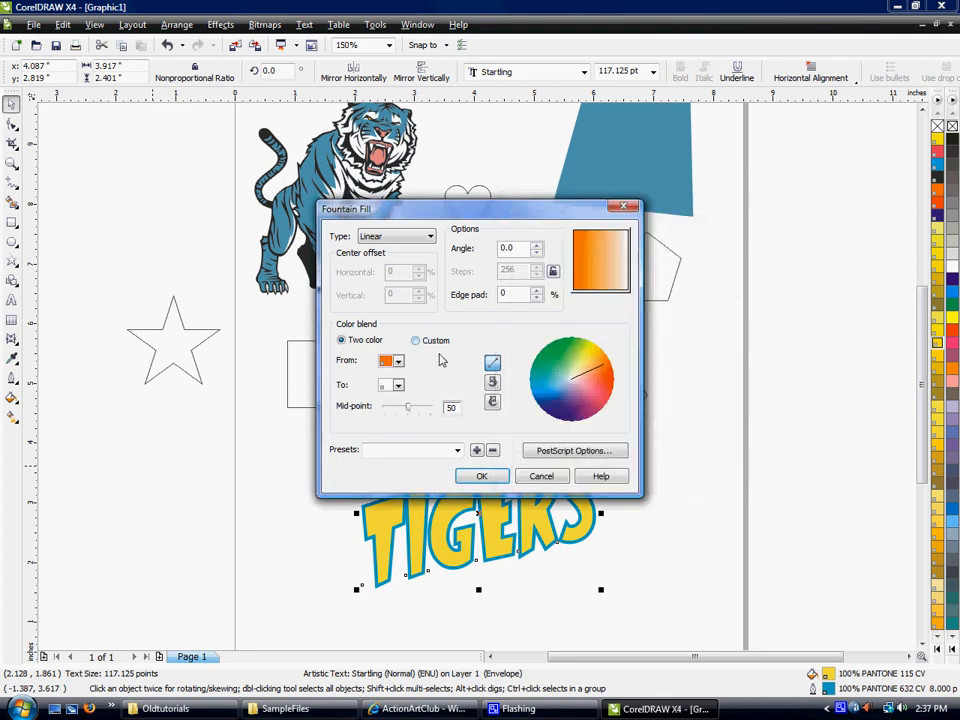
click(482, 476)
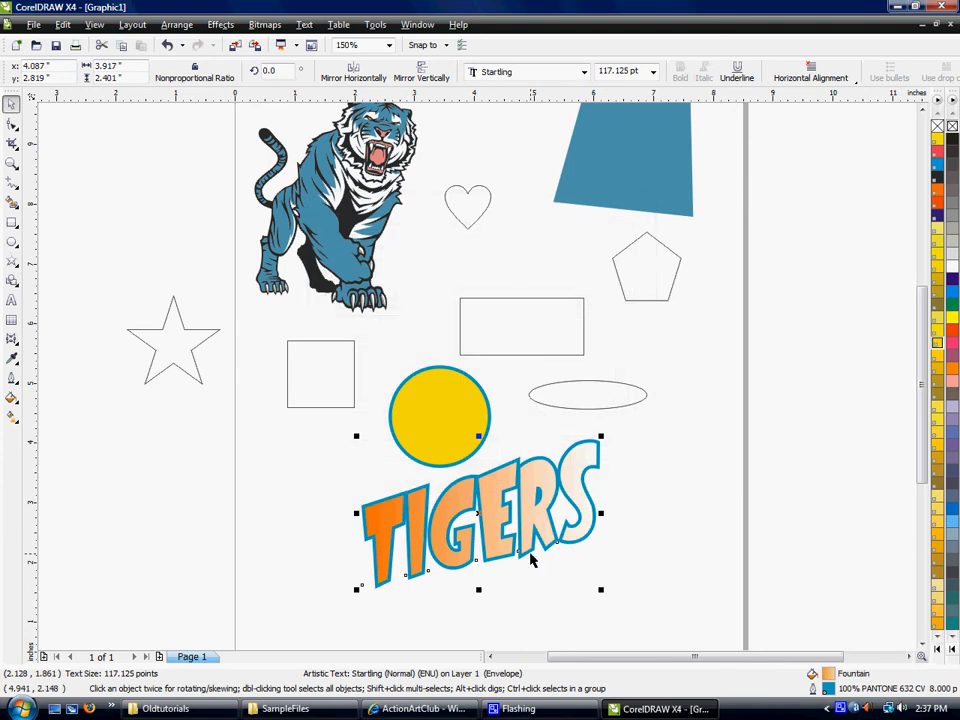
- Set the angle of the TIGERS text's linear fountain fill to 60 degrees
click(12, 419)
click(13, 401)
click(14, 419)
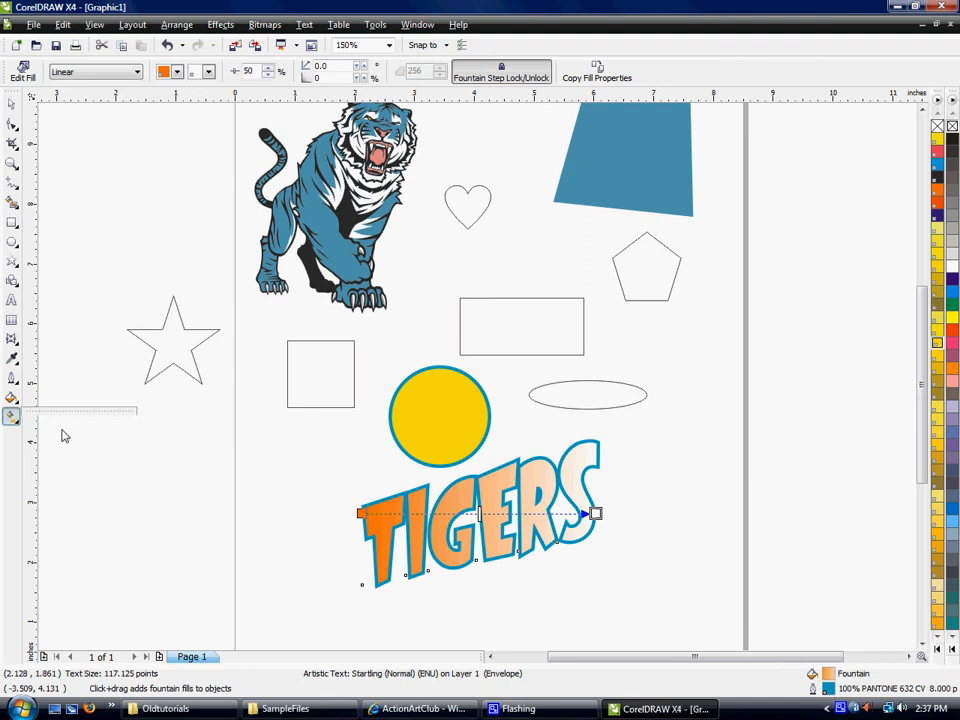
click(12, 398)
click(60, 422)
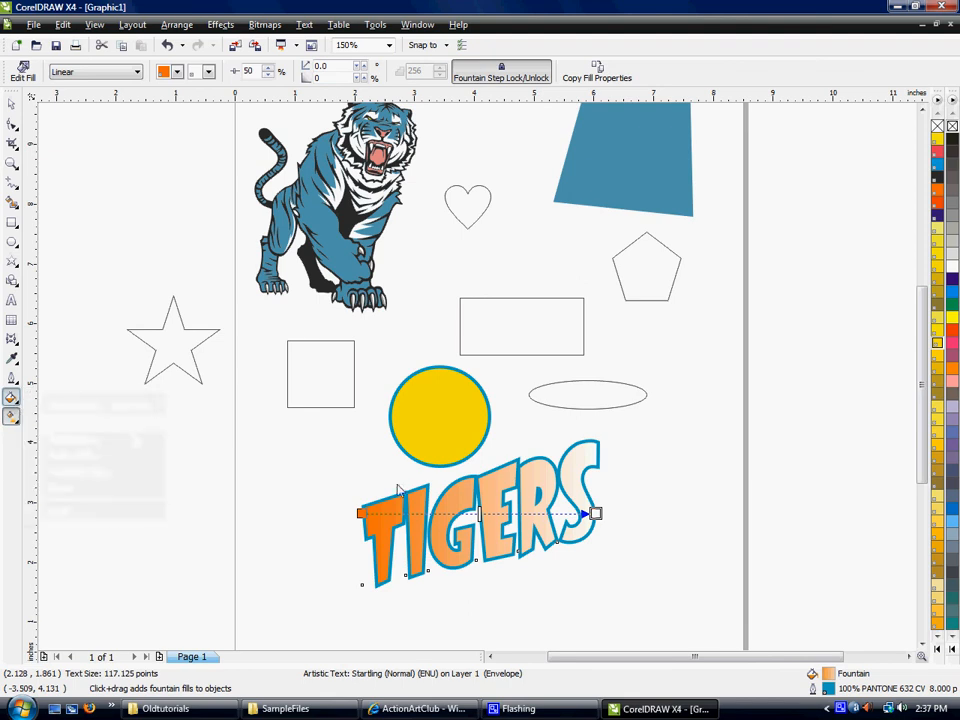
click(536, 247)
click(536, 247)
click(536, 247)
click(537, 247)
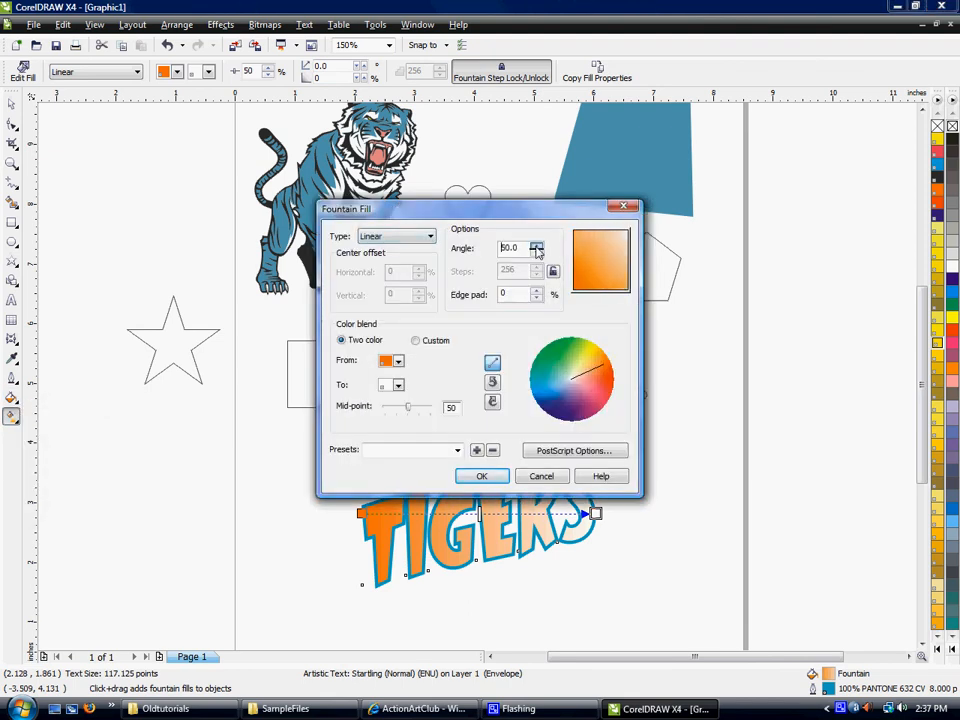
click(486, 480)
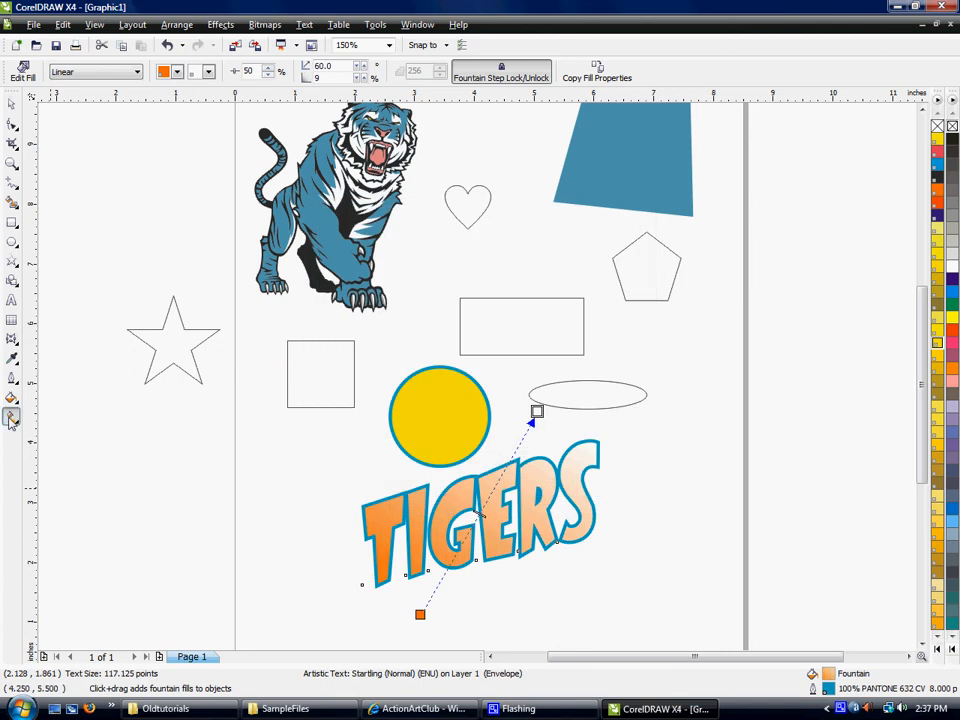
- Interactively reshape the TIGERS gradient from orange at the letters' base to white above, at about 102 degrees with about 34% edge pad
click(12, 420)
click(13, 421)
drag(421, 615, 501, 576)
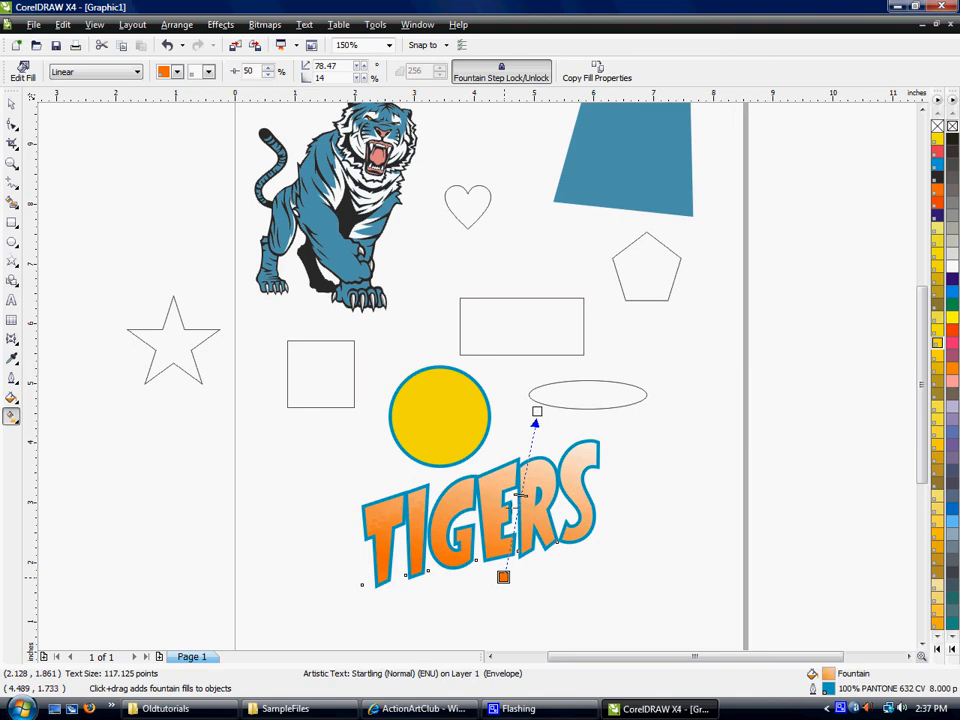
drag(537, 411, 470, 461)
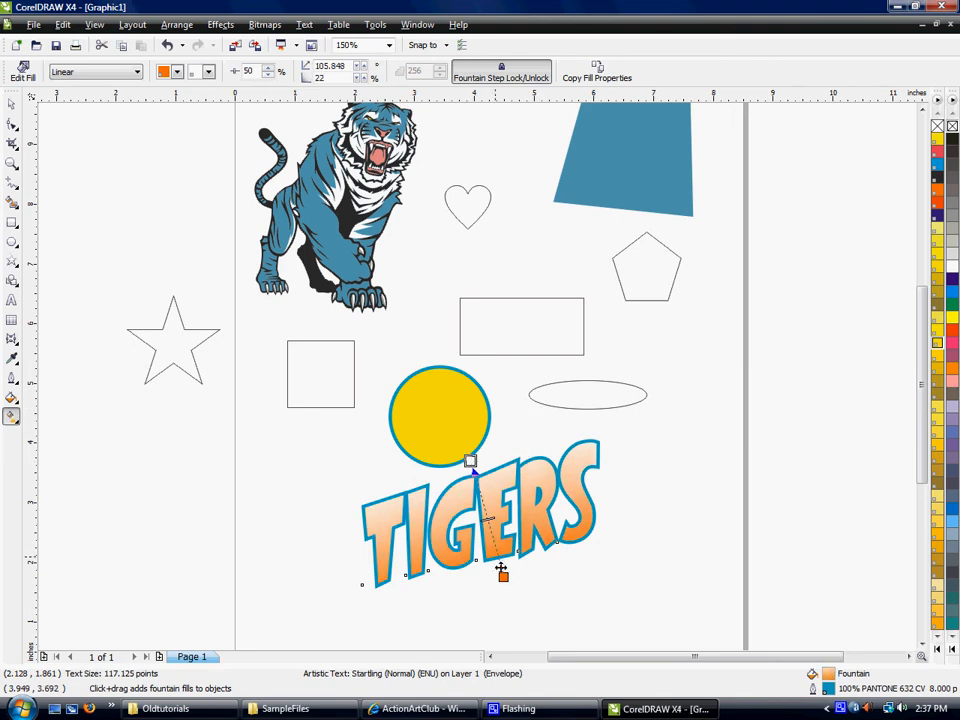
drag(470, 462, 480, 498)
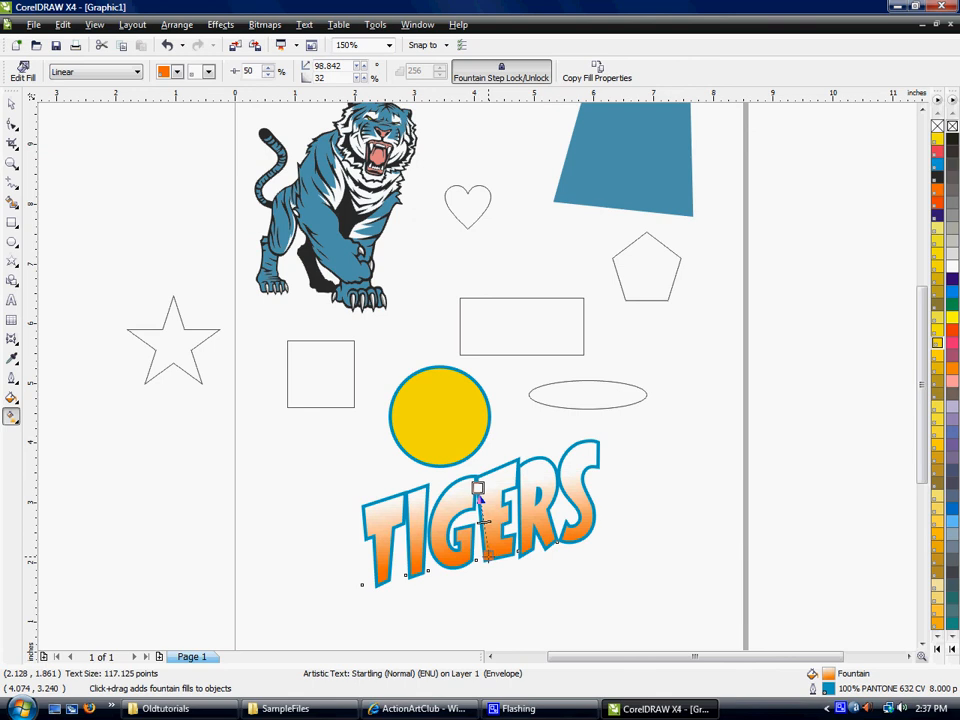
drag(488, 556, 492, 551)
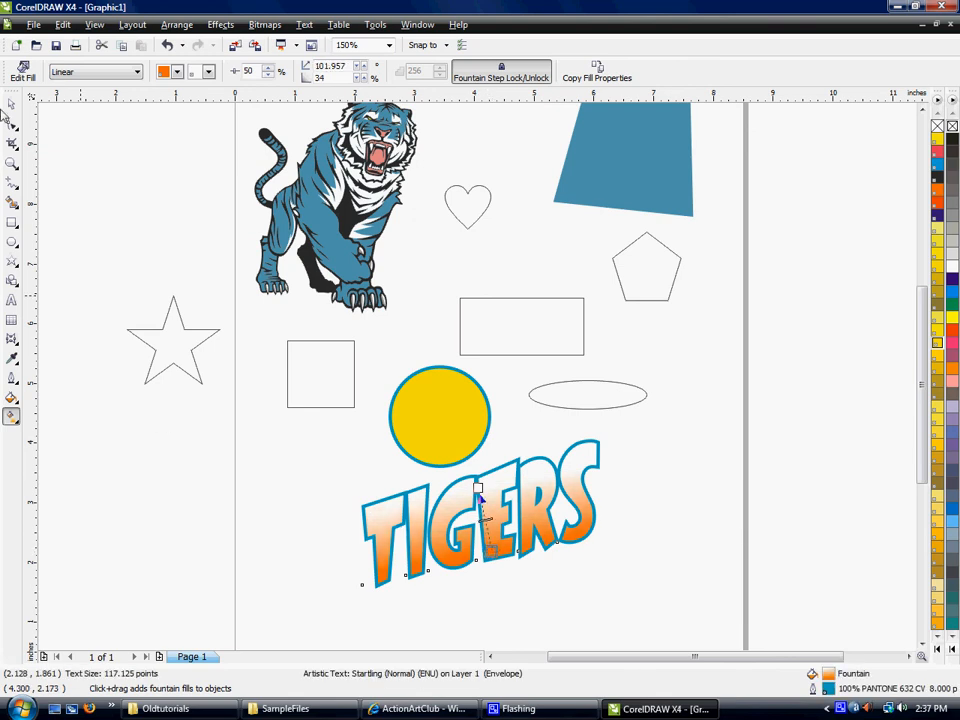
click(12, 106)
click(172, 236)
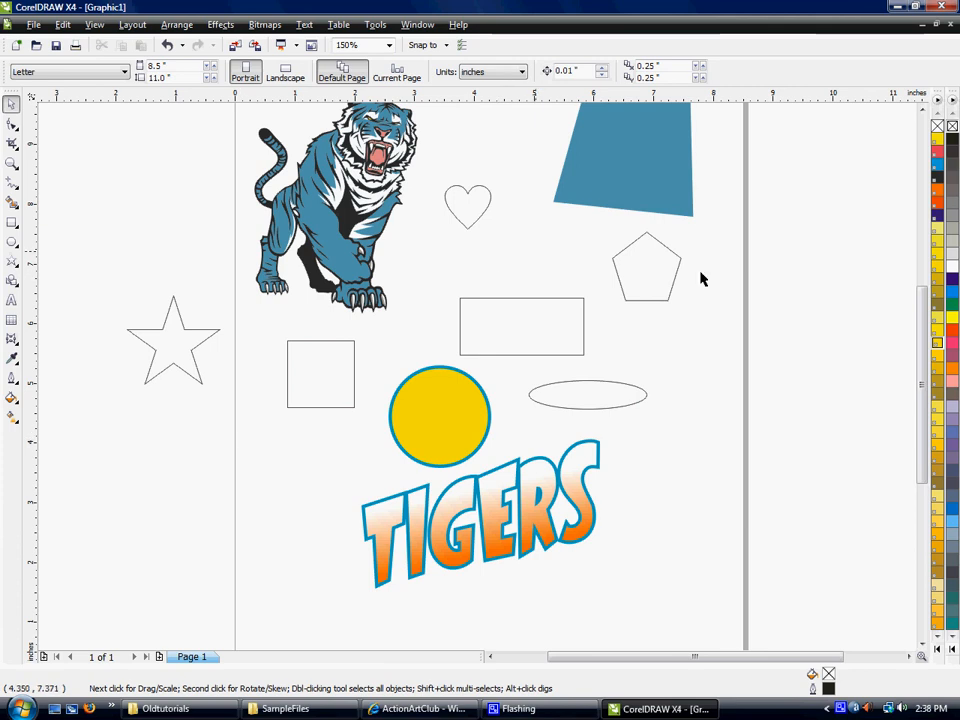
- Select all the separate pieces of the tiger artwork and group them
click(923, 110)
click(923, 110)
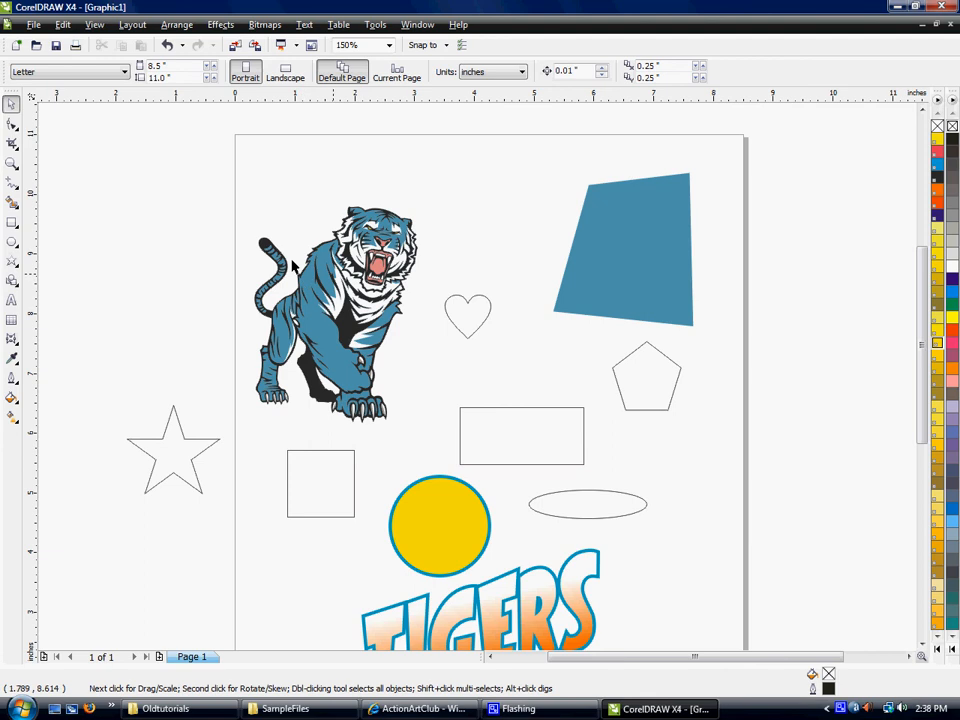
click(351, 298)
click(340, 200)
click(311, 286)
drag(118, 144, 432, 448)
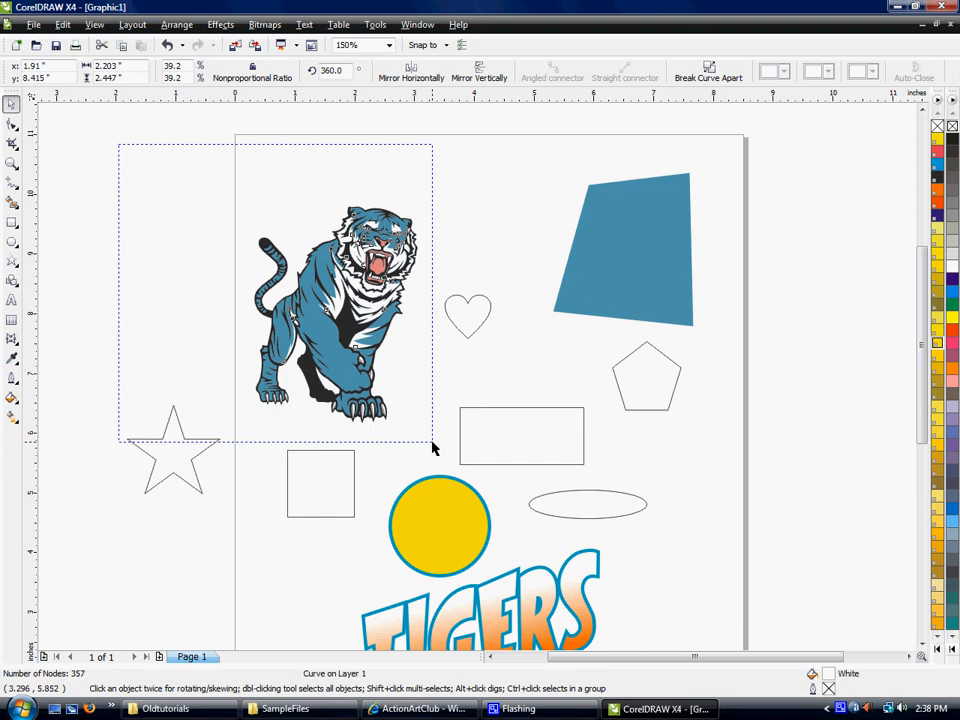
drag(432, 448, 431, 447)
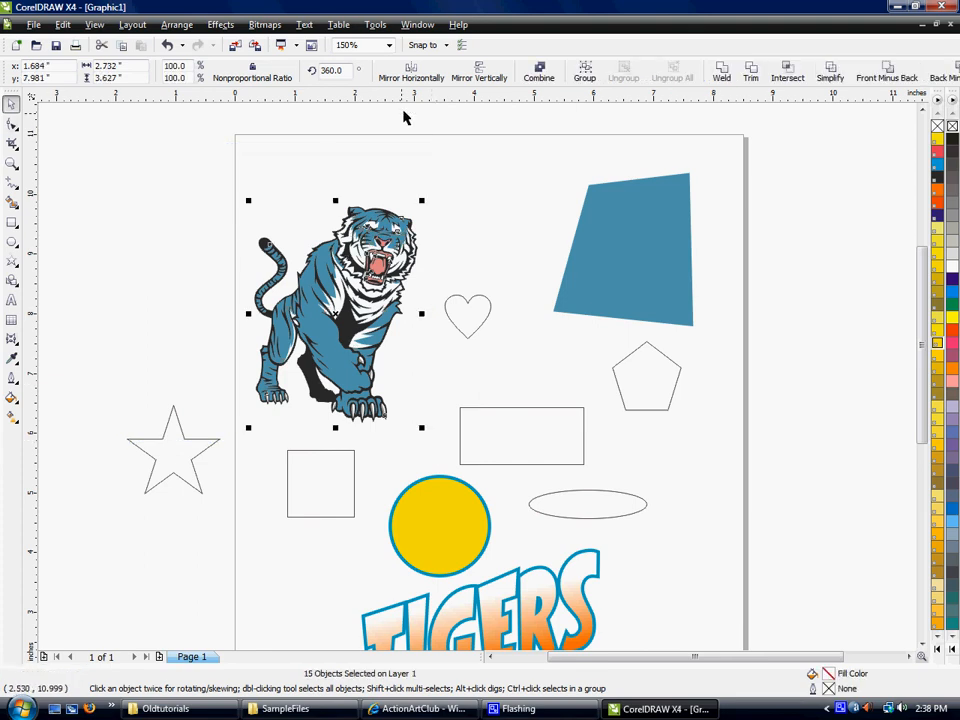
click(586, 72)
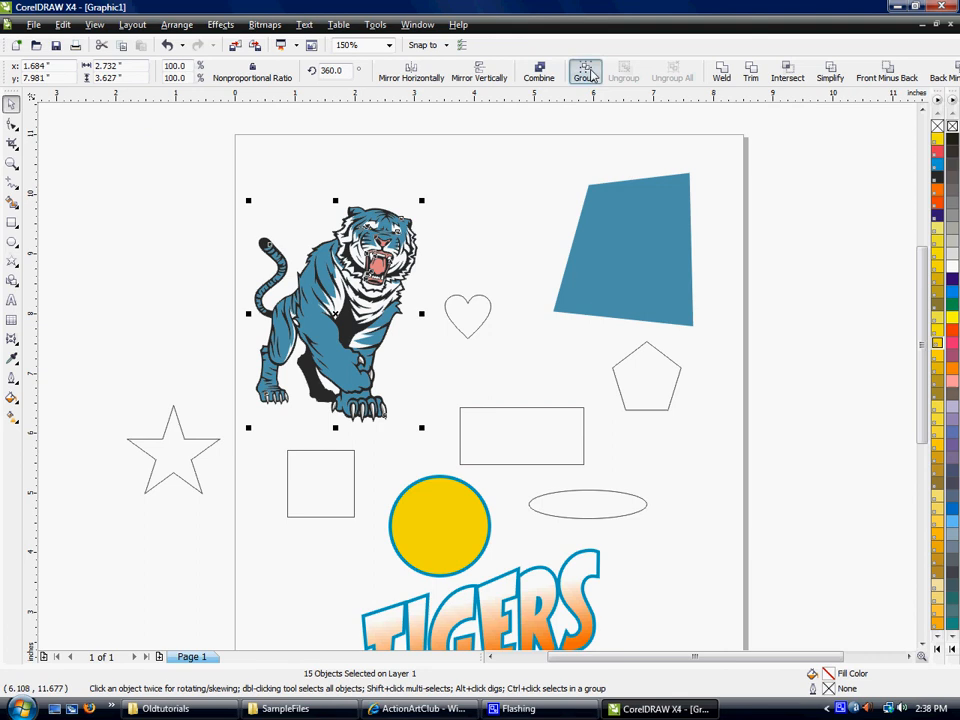
- Move the grouped tiger slightly up and to the right and mirror it horizontally
drag(285, 231, 314, 215)
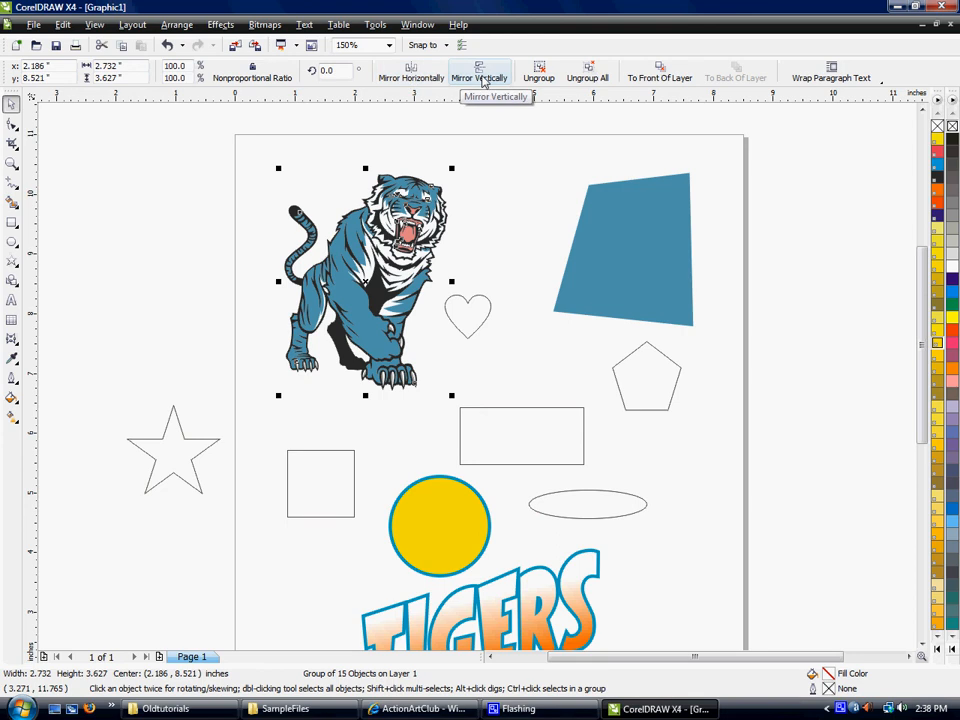
click(418, 78)
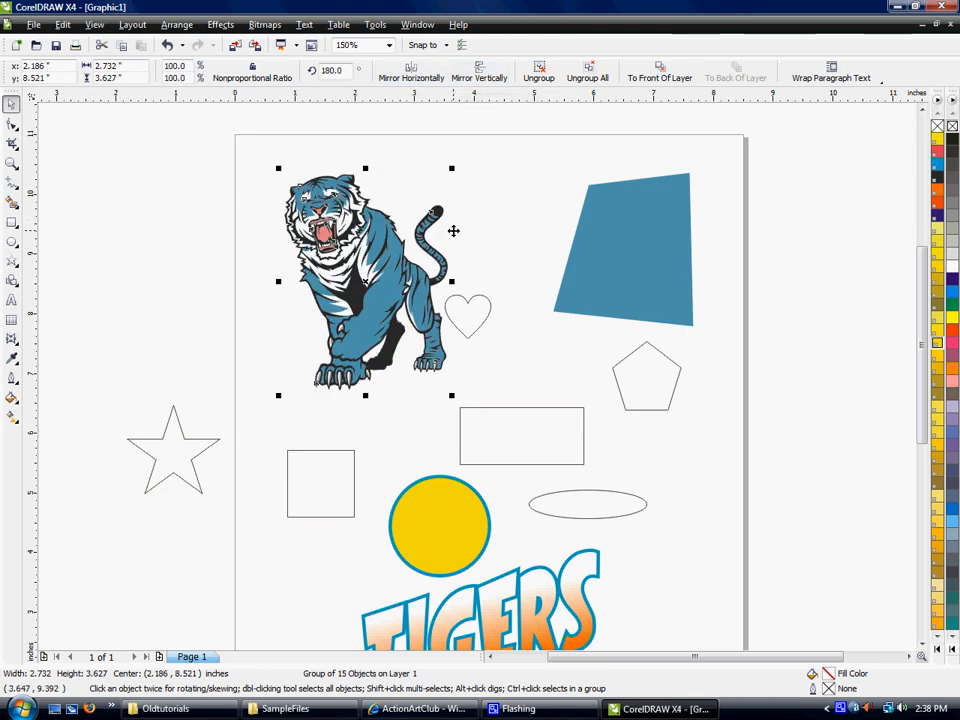
click(549, 261)
click(372, 243)
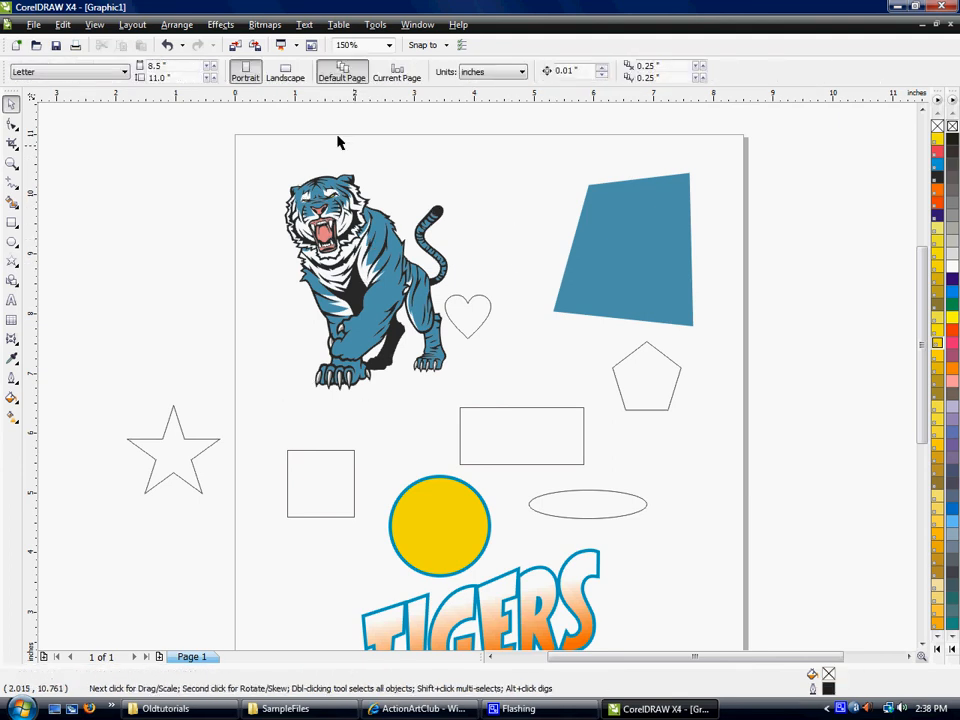
- Clear the space above the TIGERS text by moving the square, rectangle and circle to the right, and bring the tiger down closer to it
click(922, 644)
click(922, 644)
click(572, 381)
drag(354, 366, 811, 355)
drag(500, 322, 728, 314)
drag(487, 403, 695, 287)
drag(352, 206, 352, 293)
- Rotate the TIGERS text clockwise to about 348.8 degrees and place it just below the tiger
drag(501, 496, 385, 514)
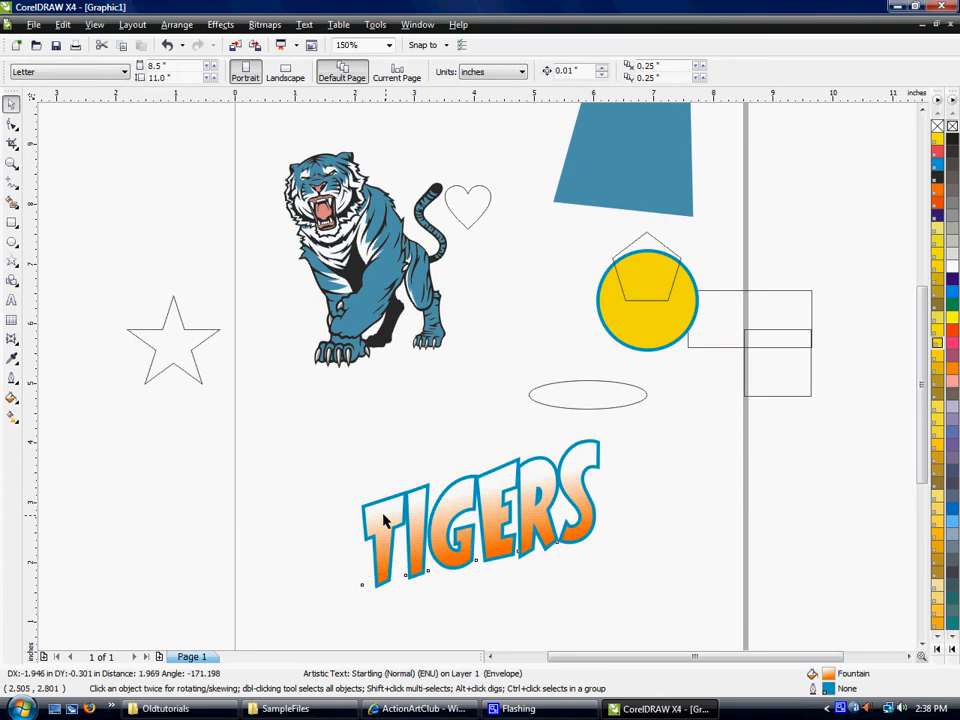
click(383, 521)
drag(489, 454, 498, 481)
click(526, 487)
drag(401, 508, 503, 419)
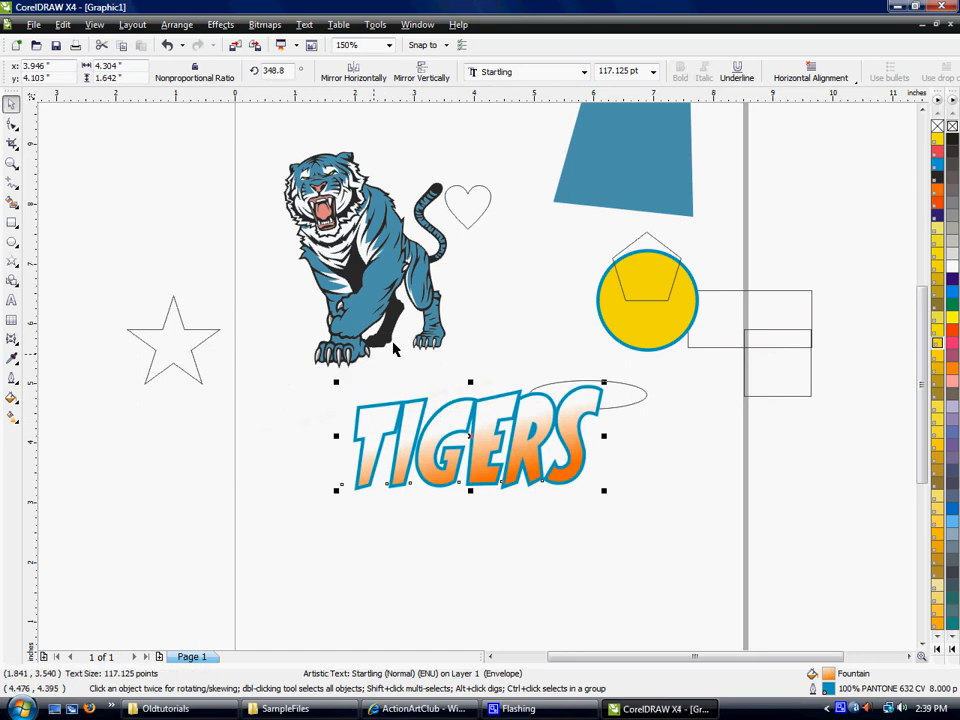
click(456, 598)
- Align the TIGERS text and the tiger group on their horizontal centers with Align and Distribute
click(435, 430)
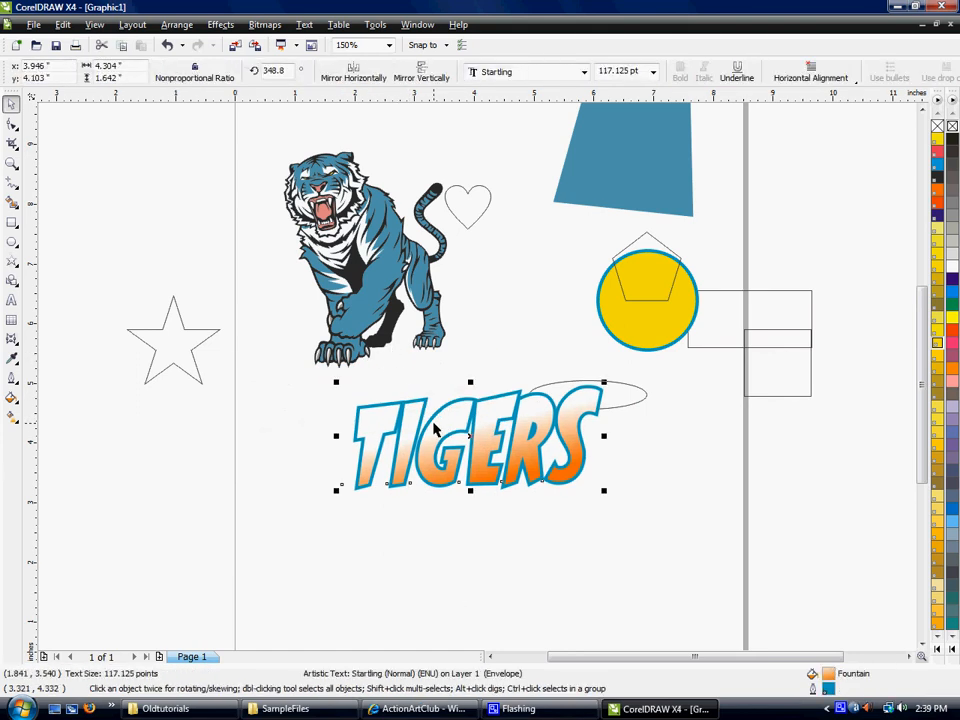
shift+click(368, 310)
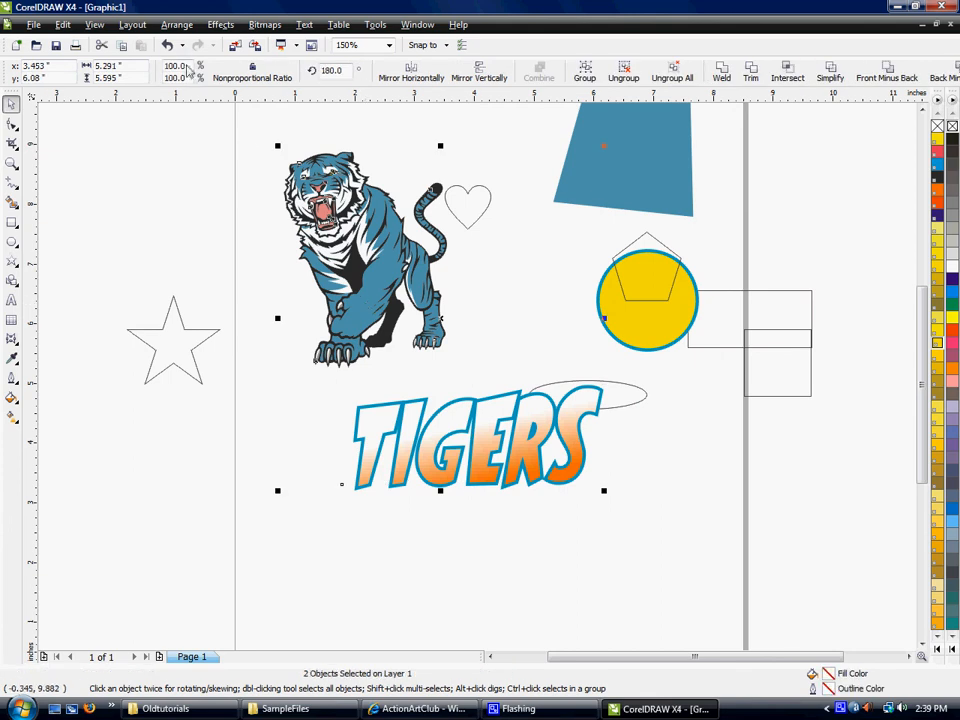
click(175, 25)
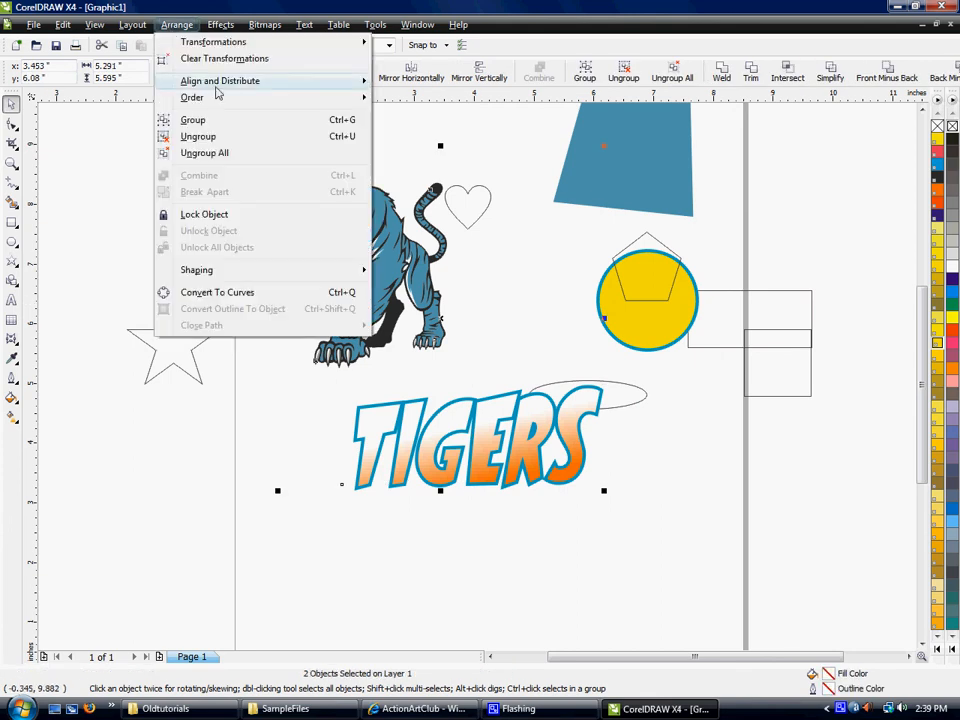
mouse_move(215, 84)
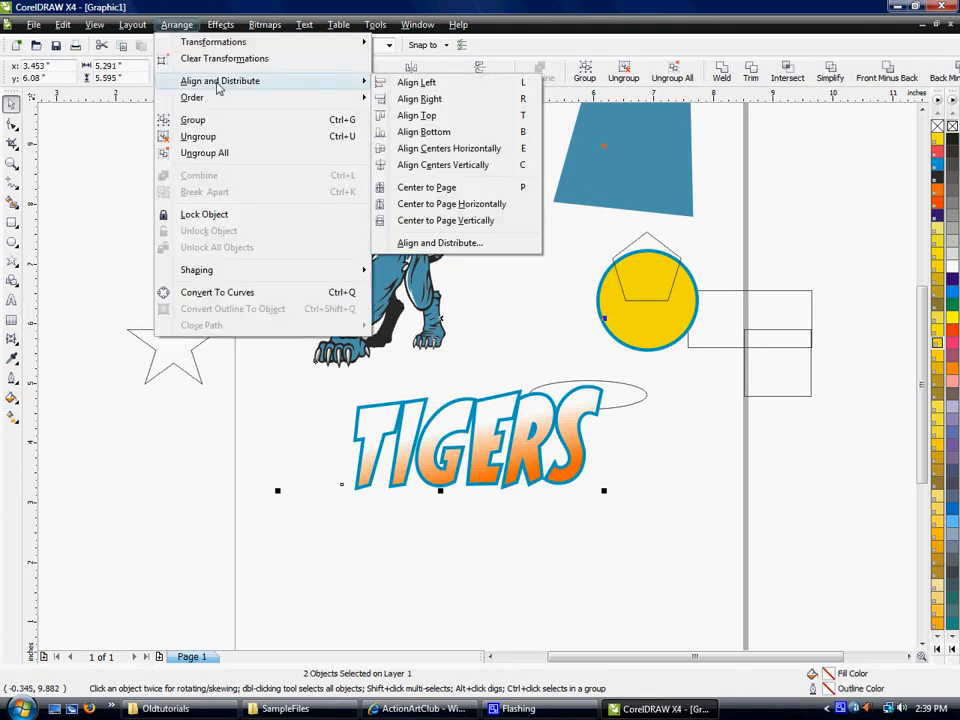
click(467, 244)
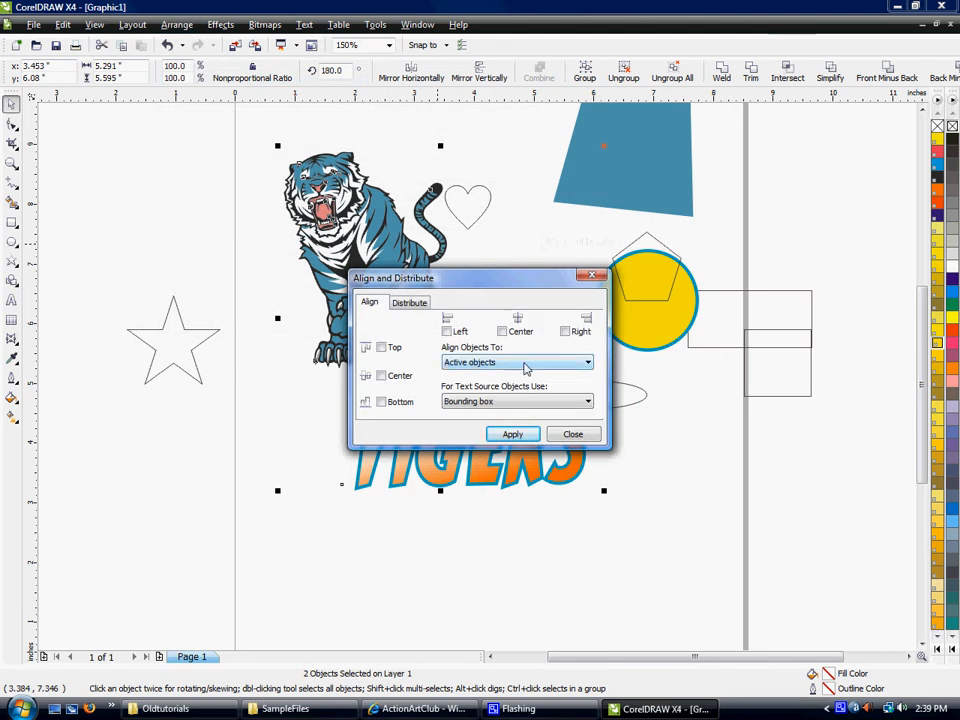
click(503, 332)
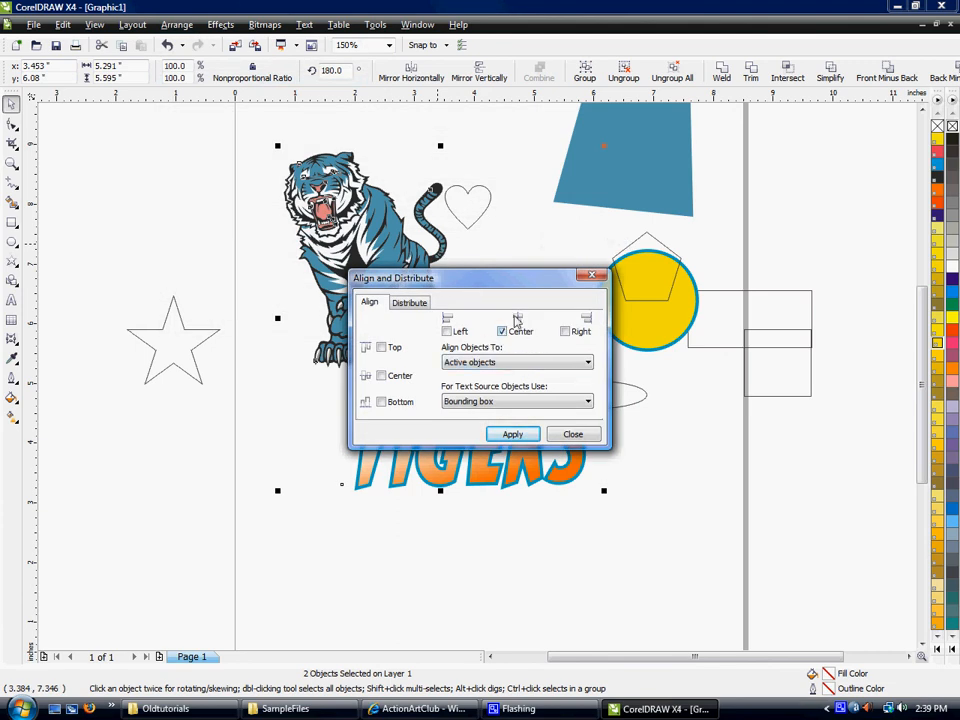
click(505, 441)
drag(490, 280, 673, 207)
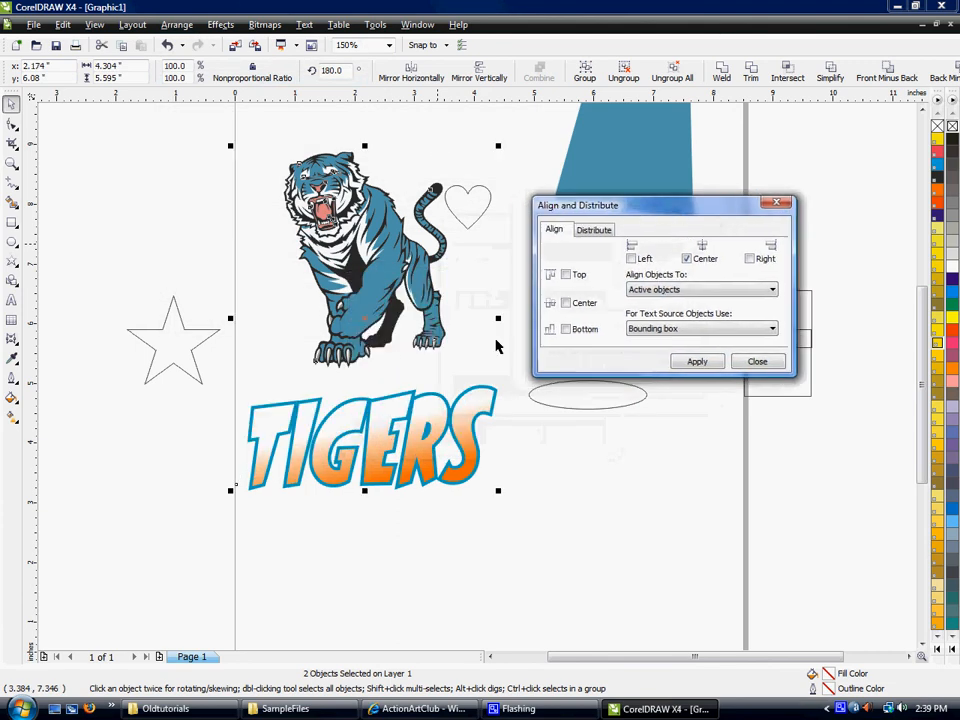
click(757, 361)
click(538, 562)
- Move the ellipse and the heart into the empty area below the yellow circle
drag(583, 407, 625, 460)
click(641, 430)
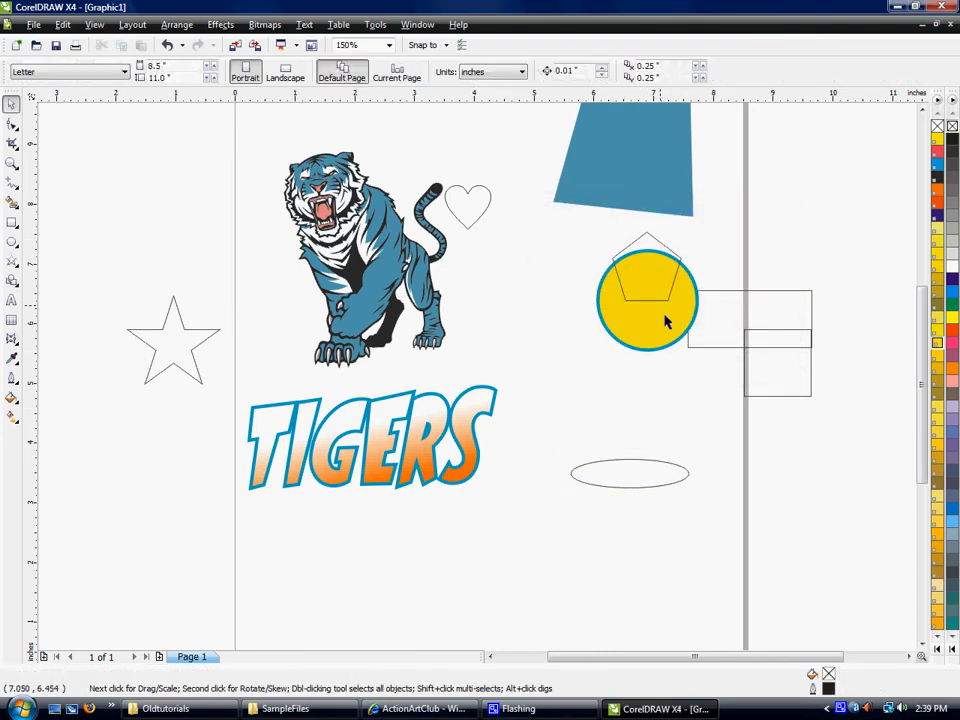
drag(460, 210, 555, 390)
click(564, 437)
- Align the heart and the ellipse on both their horizontal and vertical centers with Align and Distribute
click(570, 392)
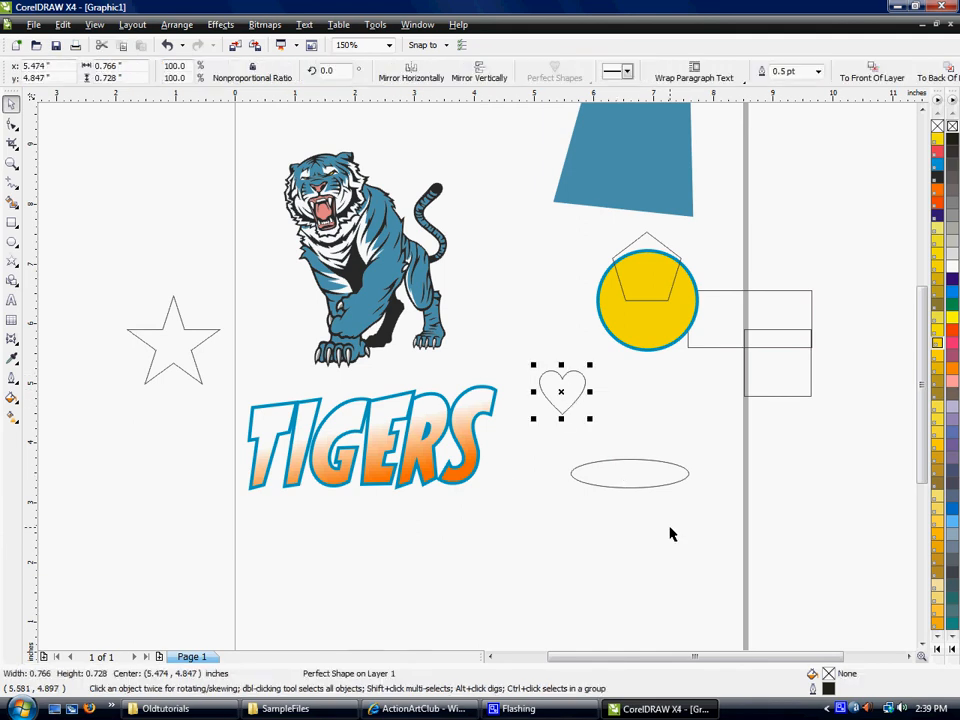
shift+click(613, 469)
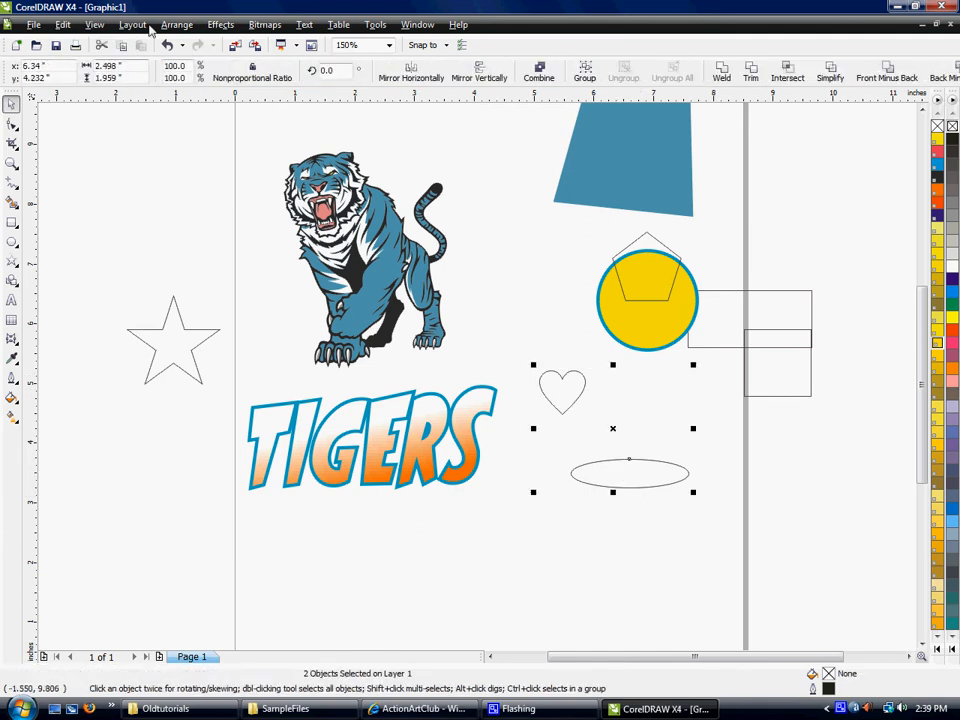
click(179, 30)
mouse_move(206, 81)
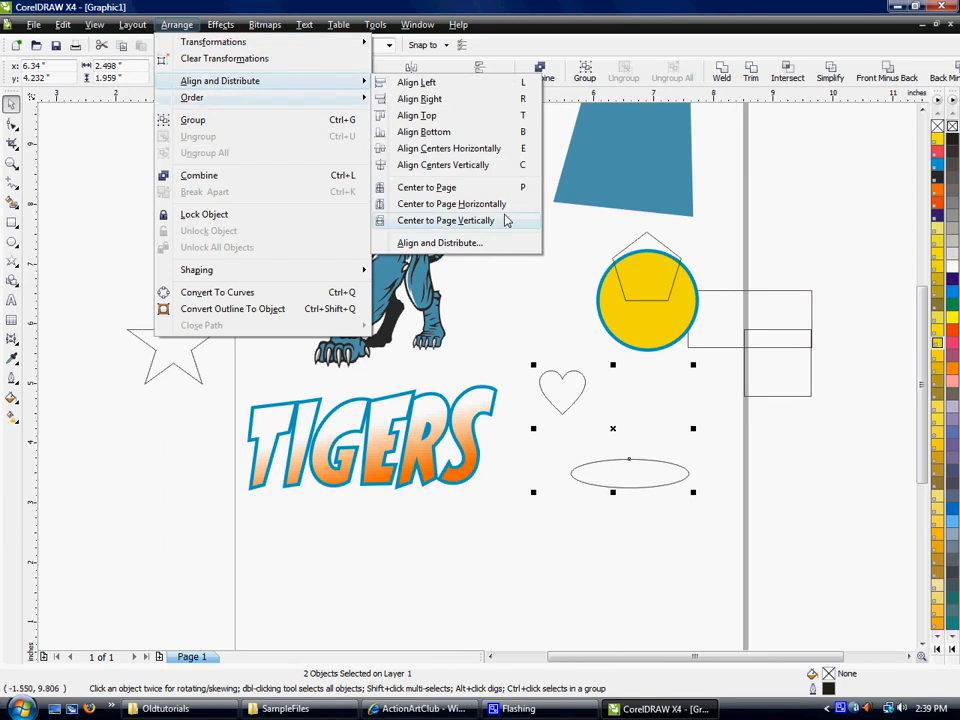
click(484, 243)
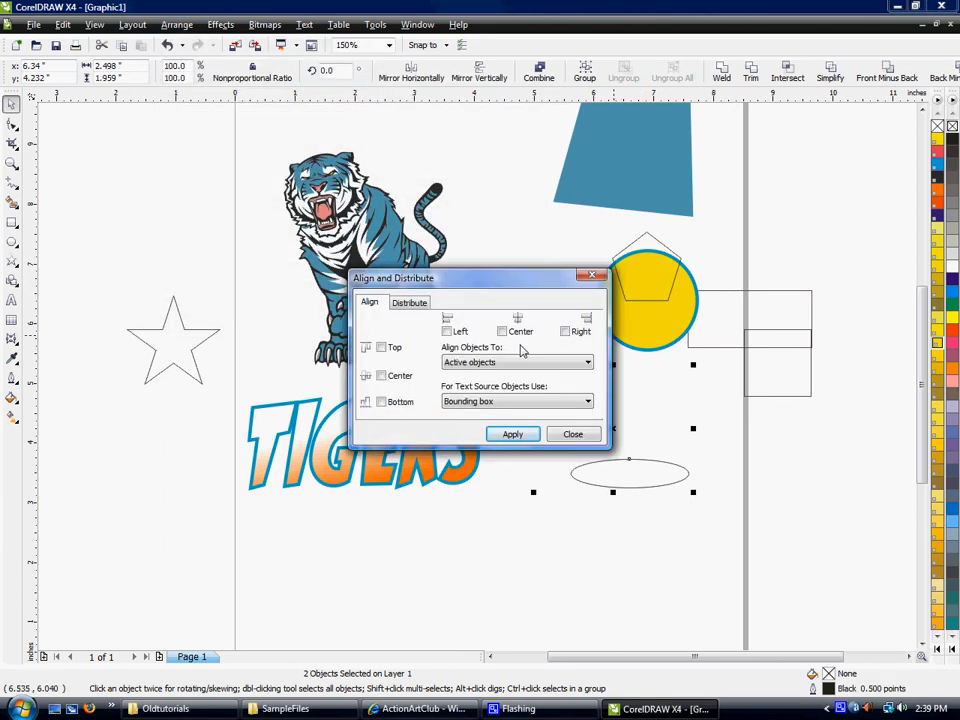
click(502, 332)
click(381, 376)
click(512, 434)
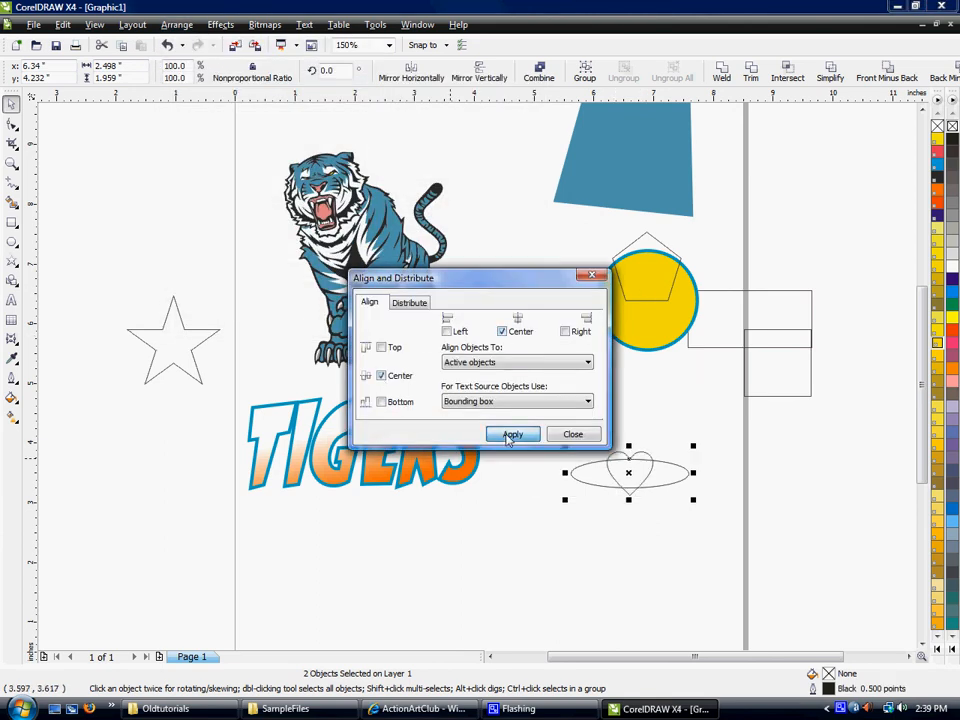
click(581, 440)
click(694, 510)
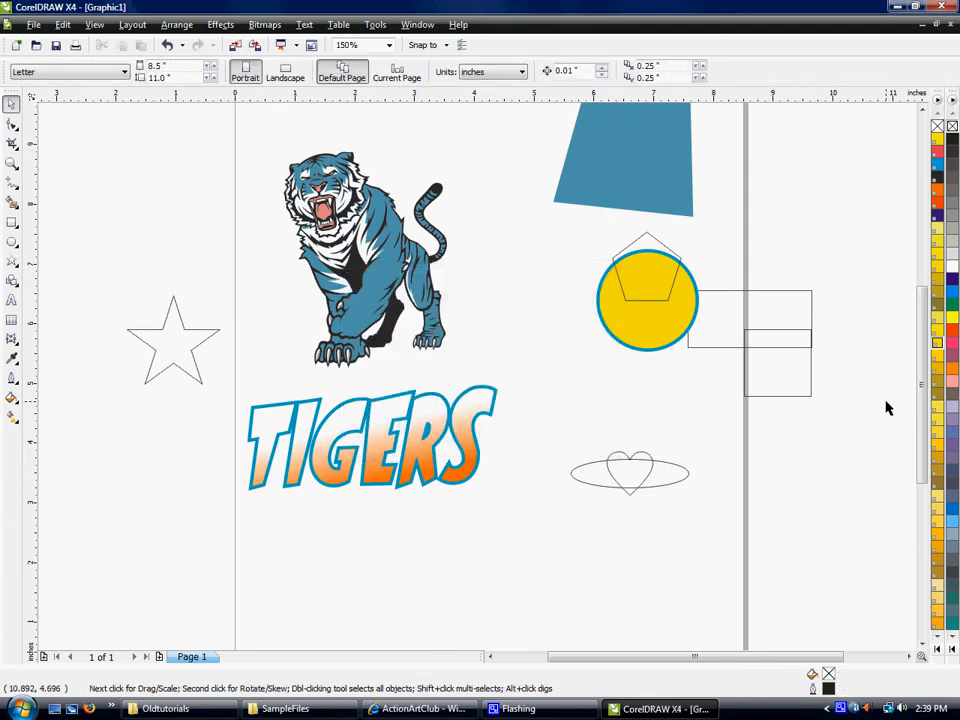
- Move the TIGERS text up and slightly right so it overlaps the tiger's feet
key(F3)
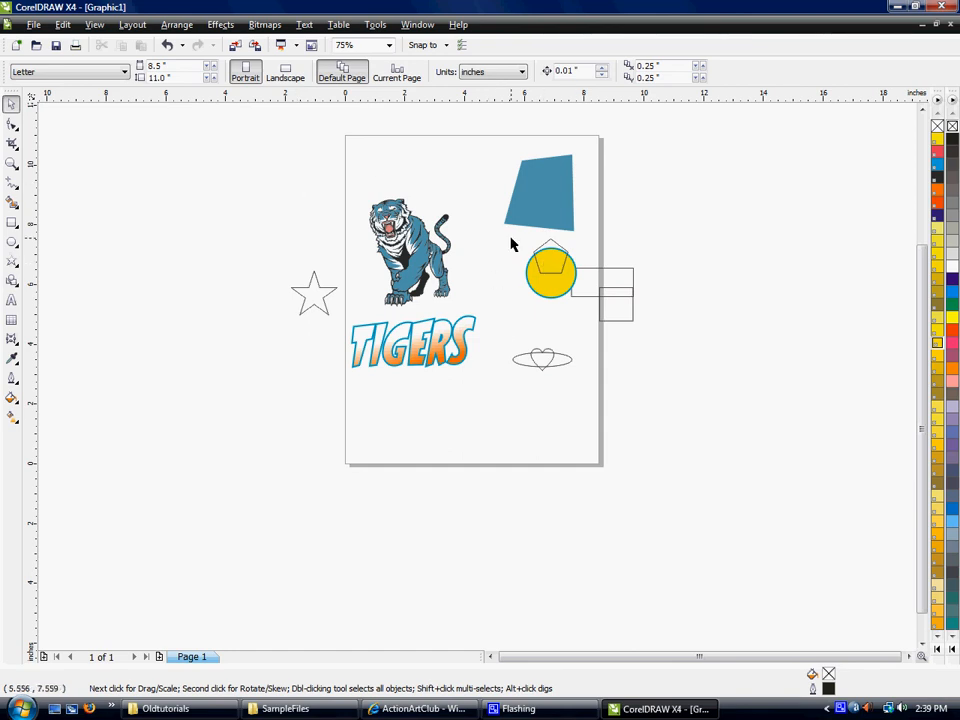
scroll(478, 381, up, 2)
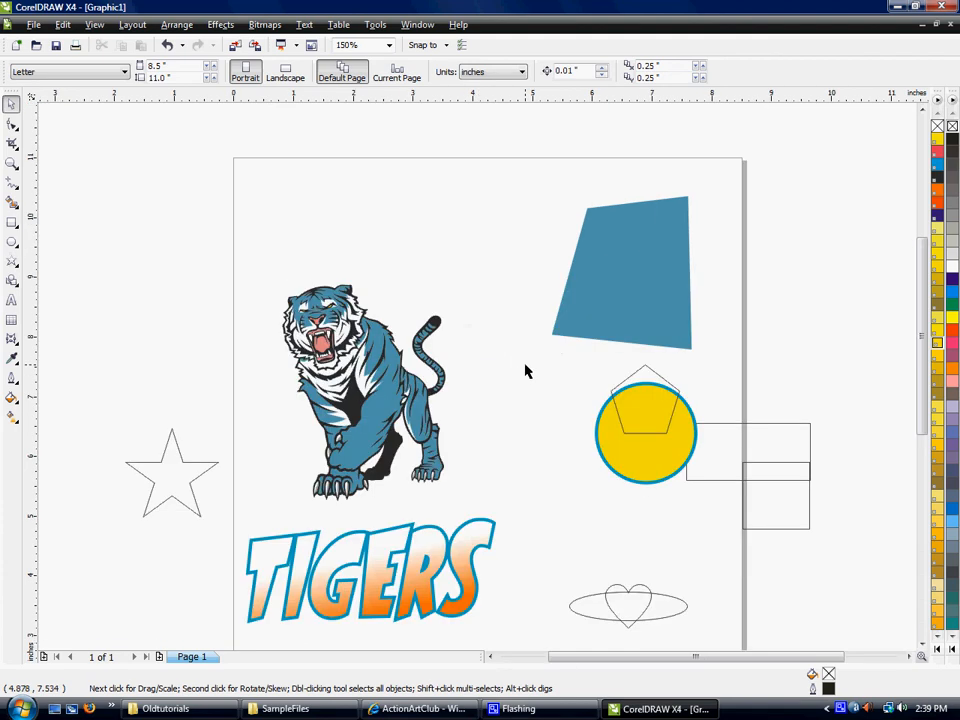
drag(392, 566, 381, 521)
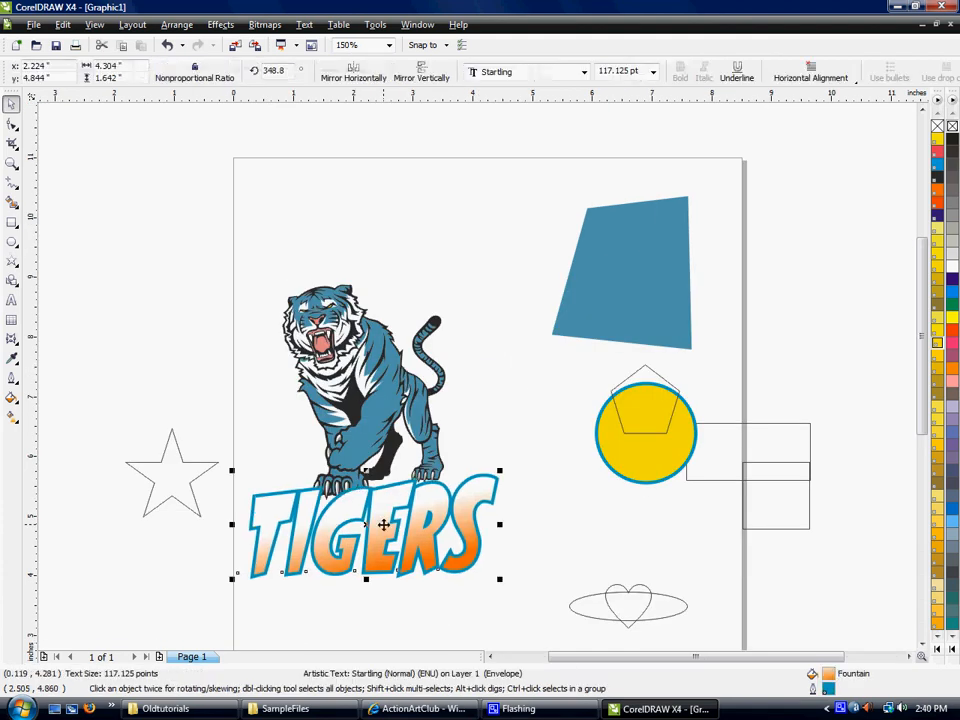
click(579, 392)
drag(381, 569, 395, 533)
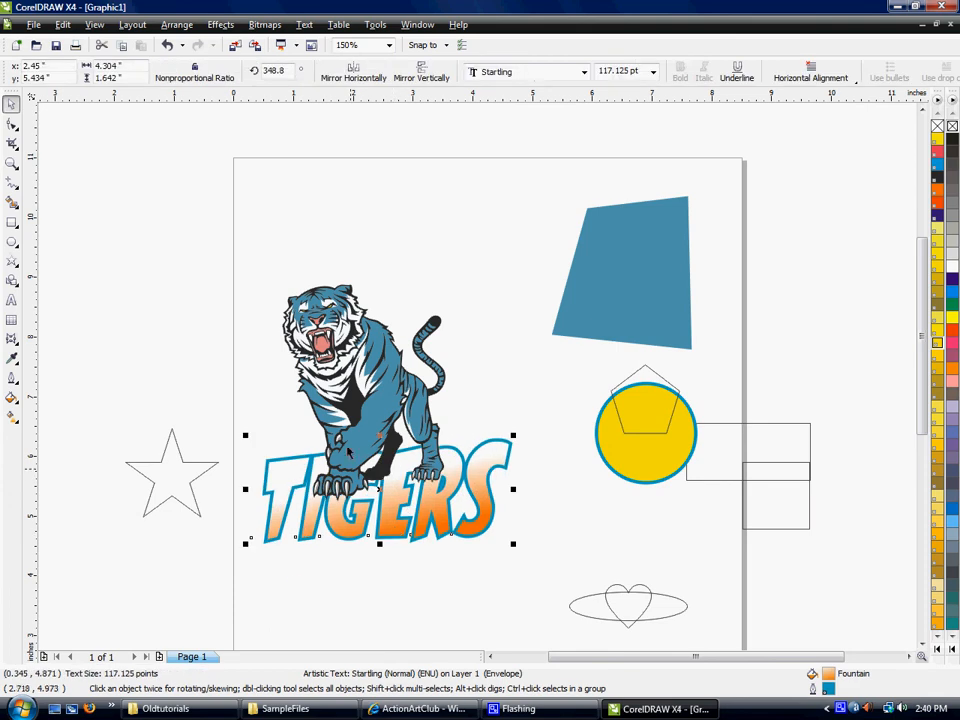
click(463, 398)
- Bring the TIGERS text to the front of the page, ahead of the tiger, and undo the reordering
click(435, 510)
click(176, 25)
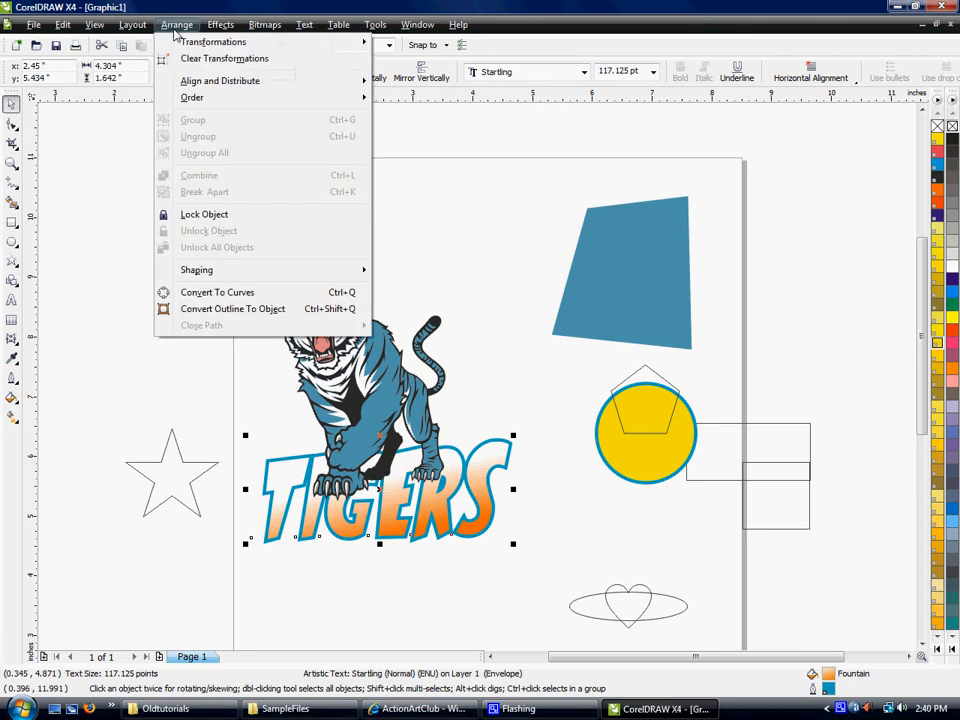
mouse_move(195, 105)
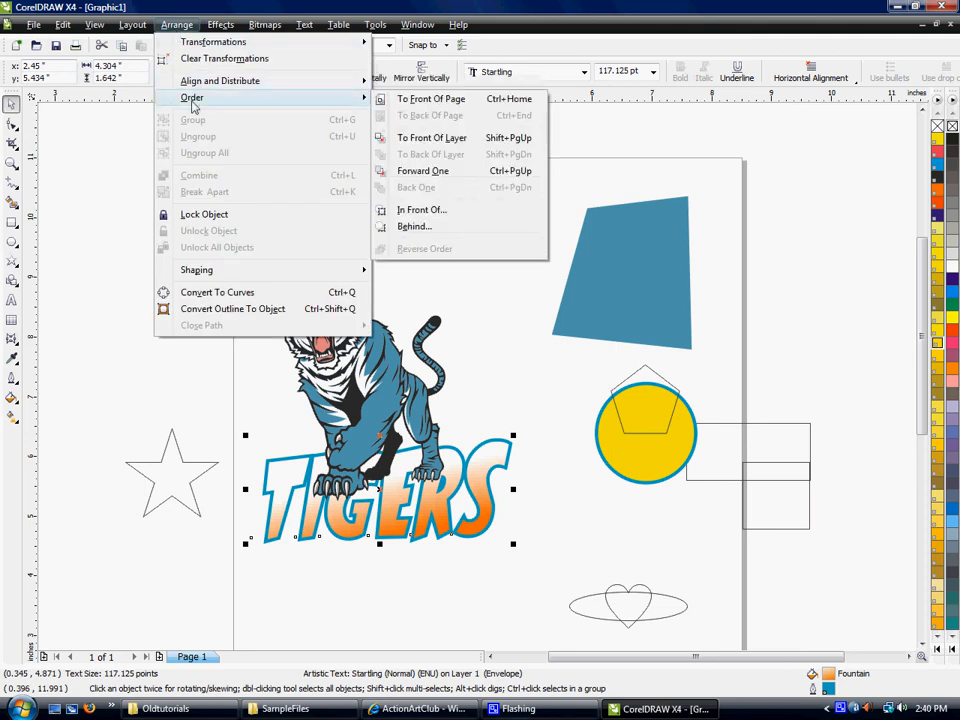
click(455, 103)
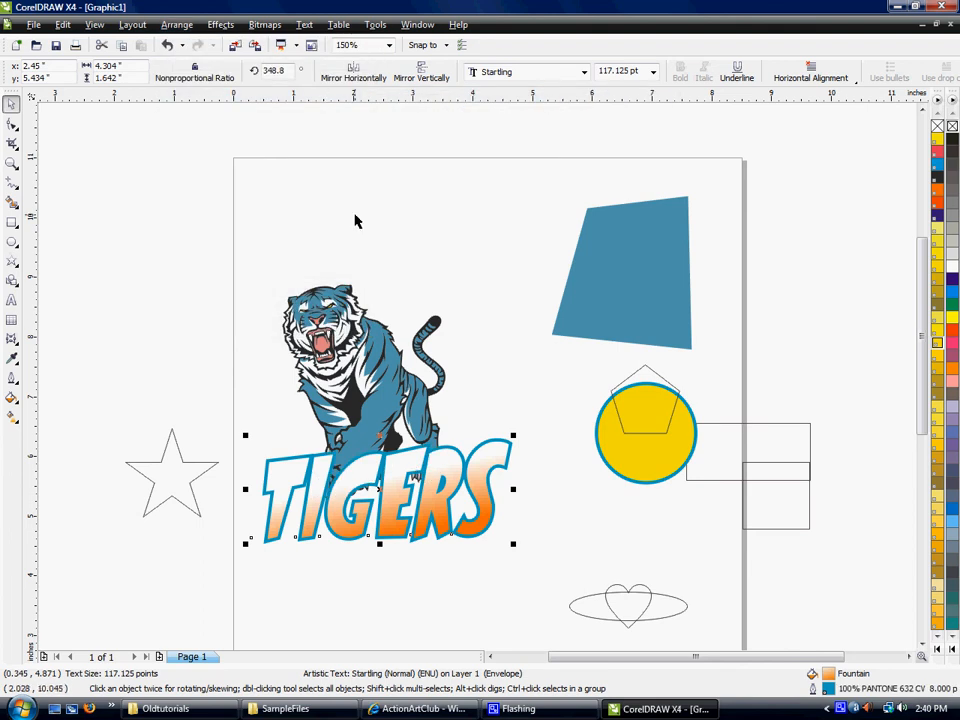
click(381, 242)
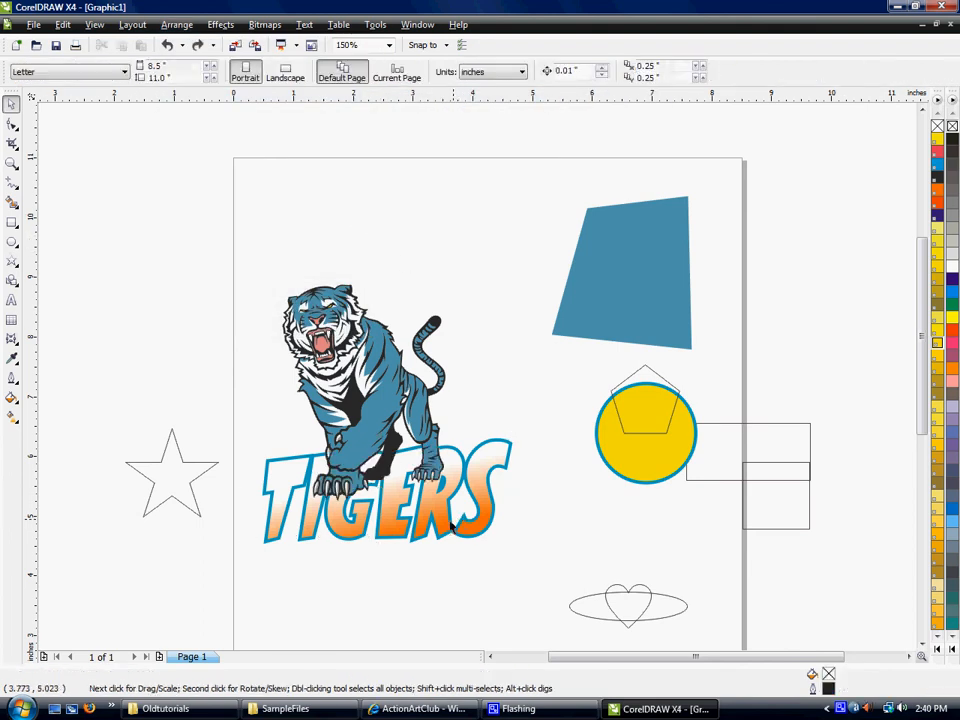
- Bring the TIGERS text to the front of the layer, then shift it back one, forward one and back one again behind the tiger
click(400, 517)
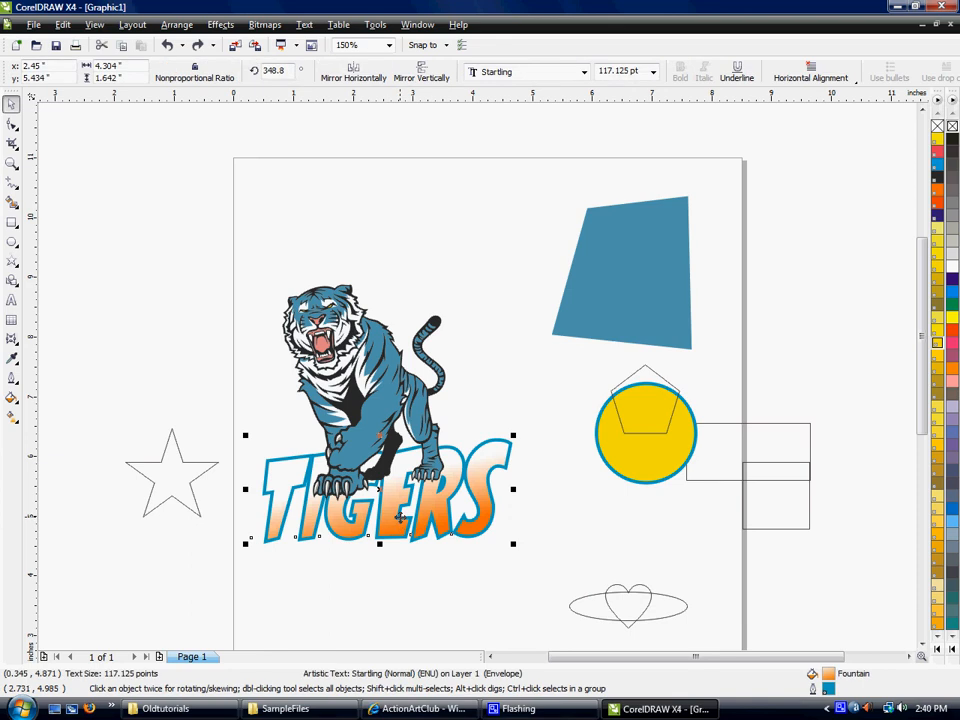
key(shift+Page_Up)
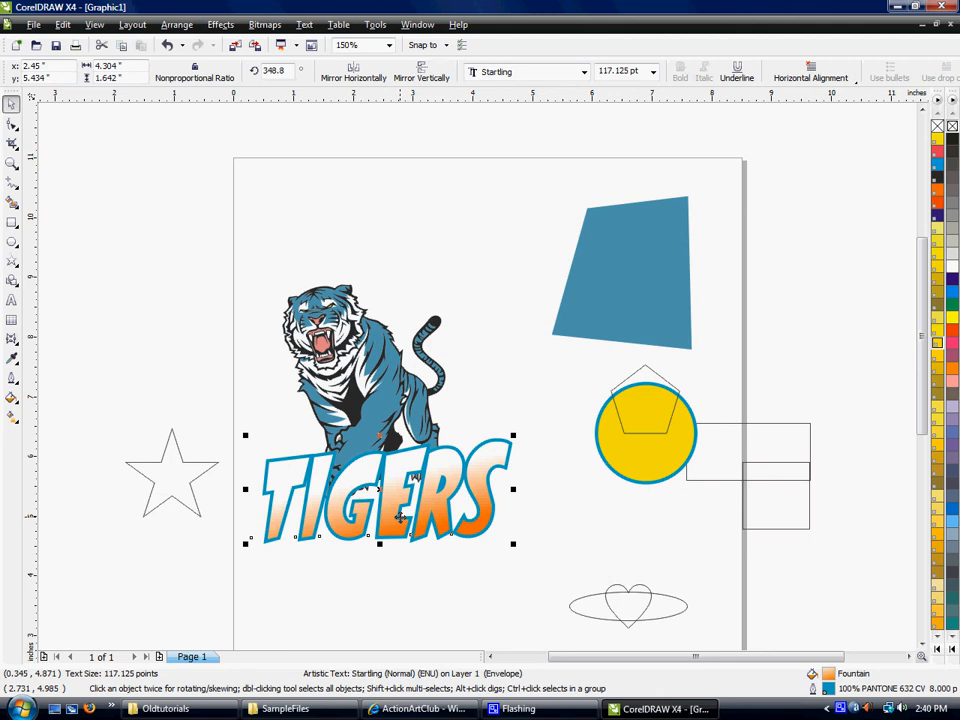
key(ctrl+Page_Down)
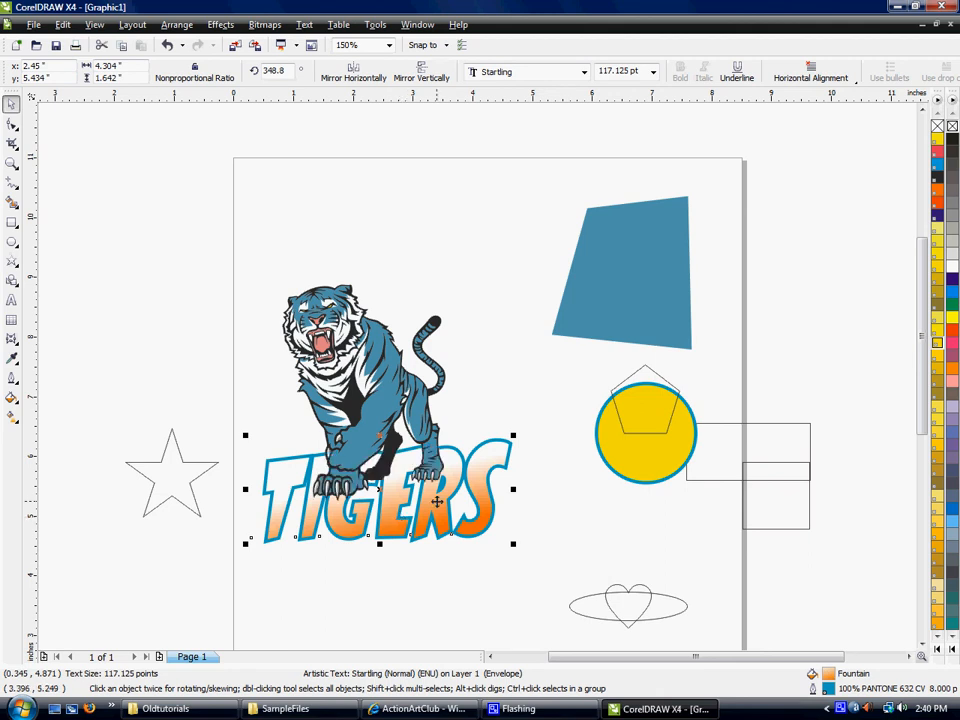
key(ctrl+Page_Up)
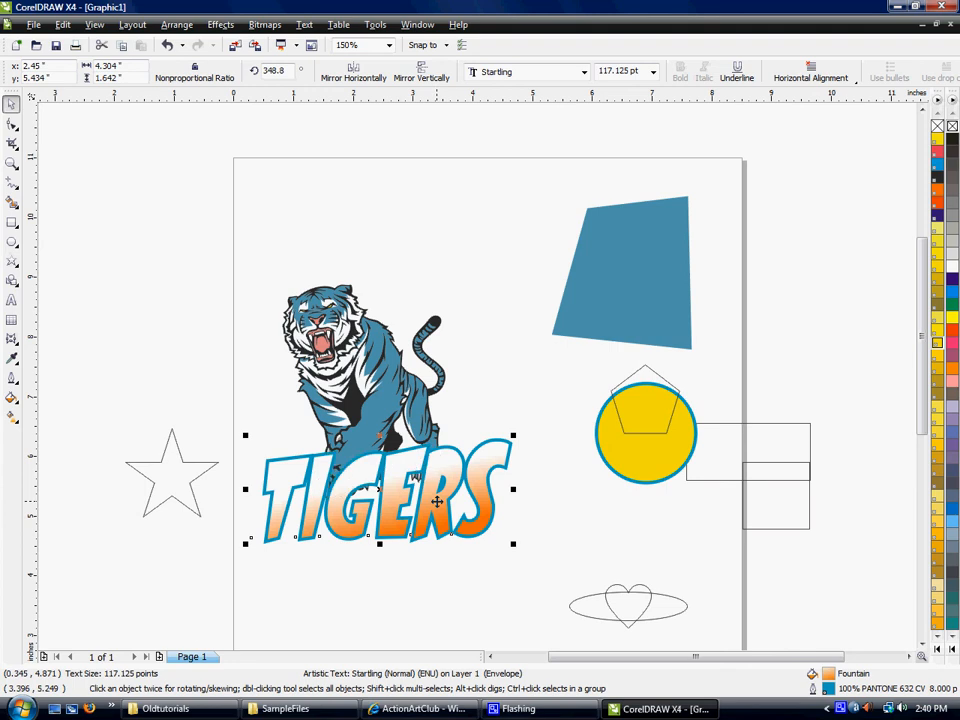
key(ctrl+Page_Down)
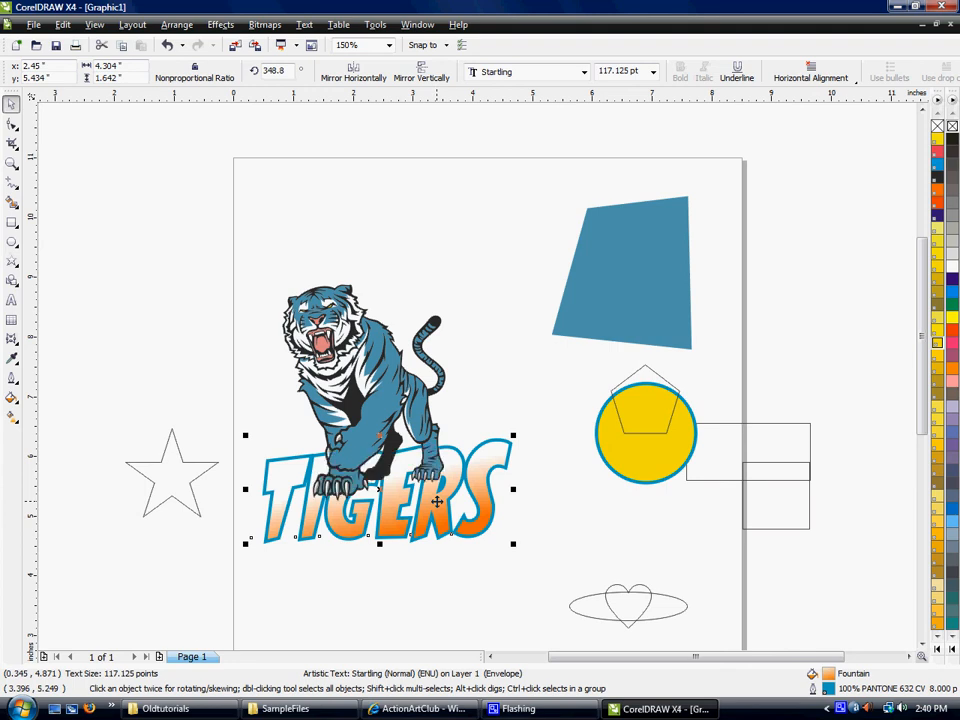
click(595, 516)
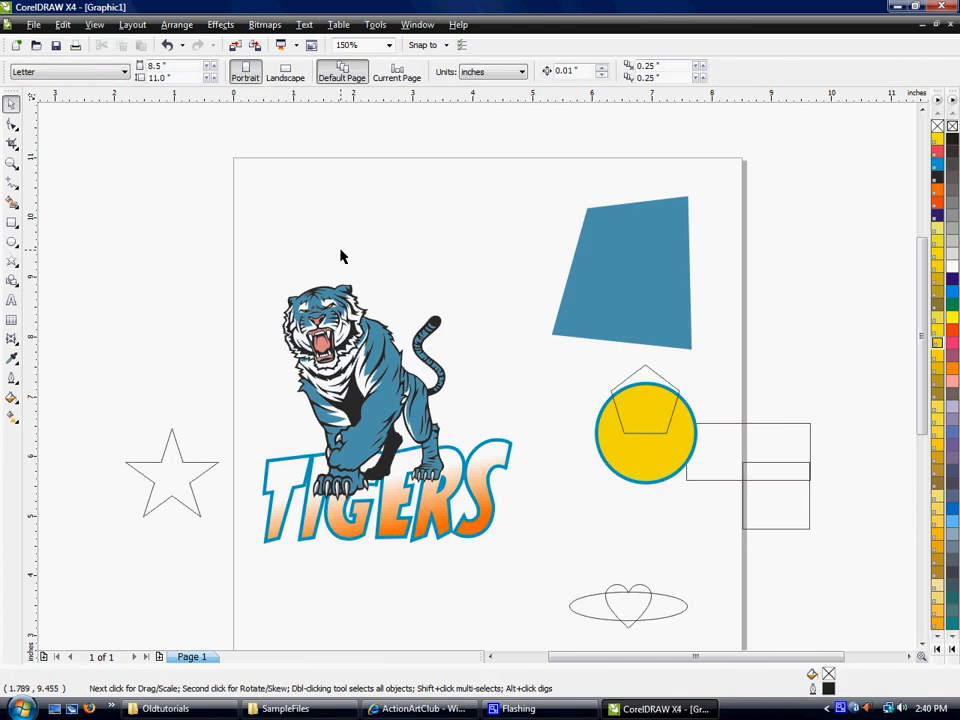